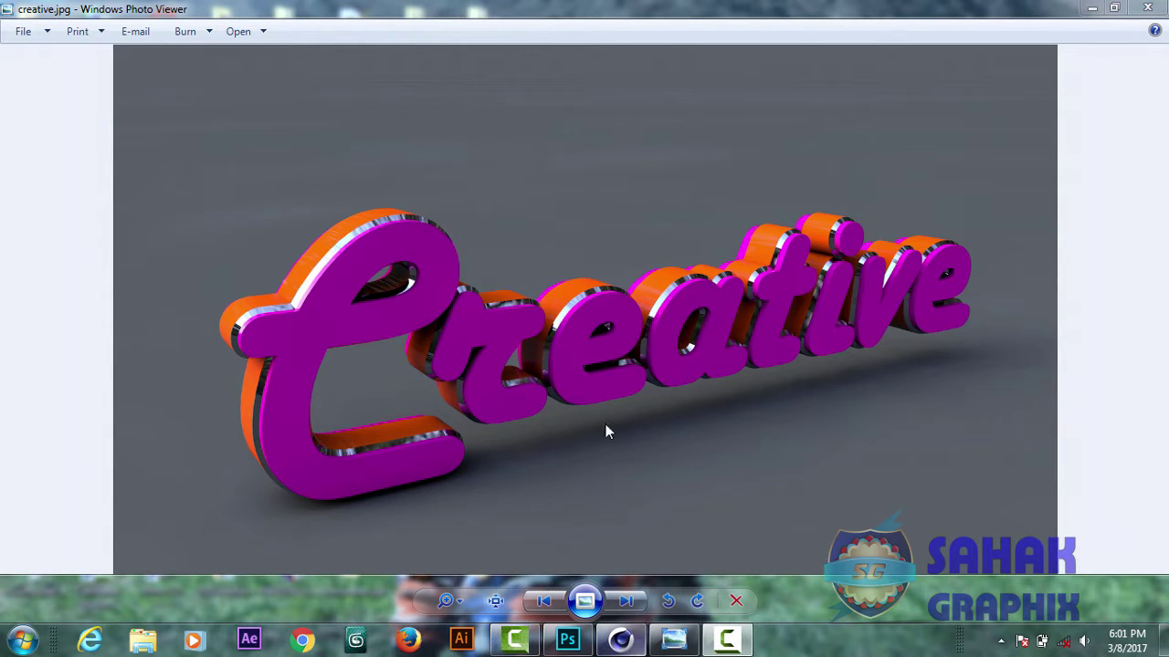
- Leave the Creative render in Photo Viewer and switch to the YouTube channel window via the taskbar
{"action": "left_click", "coordinate": [620, 639]}
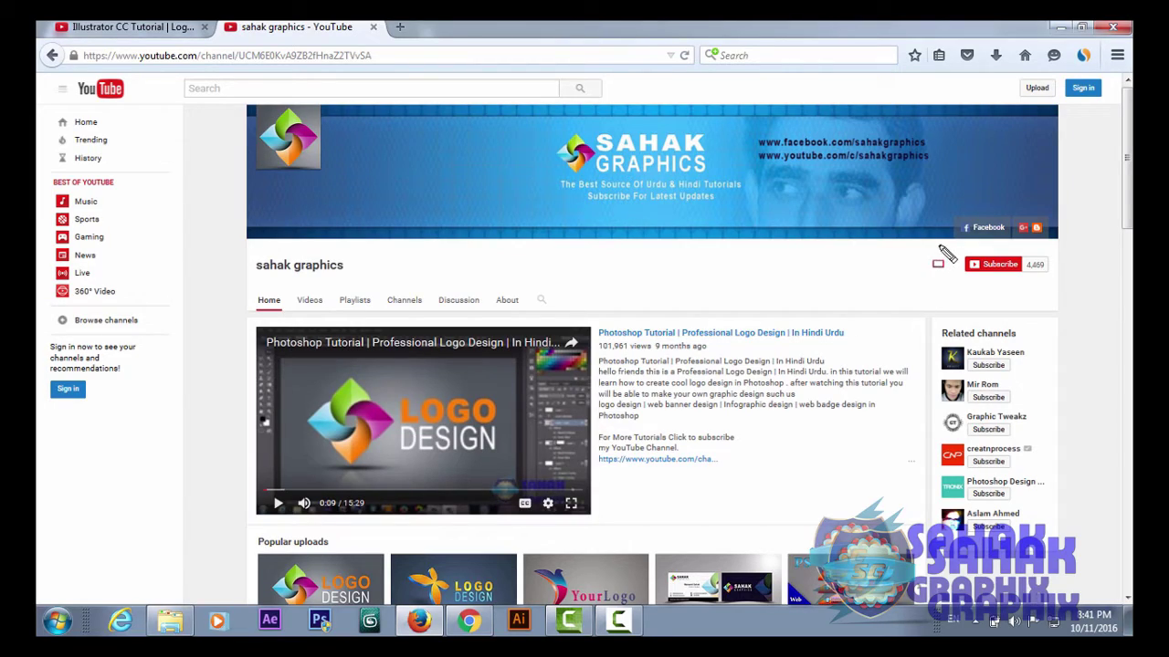
- Draw red boxes around the Subscribe area, the like count and the Add to/Share options
{"action": "left_click_drag", "start_coordinate": [938, 245], "coordinate": [1069, 287]}
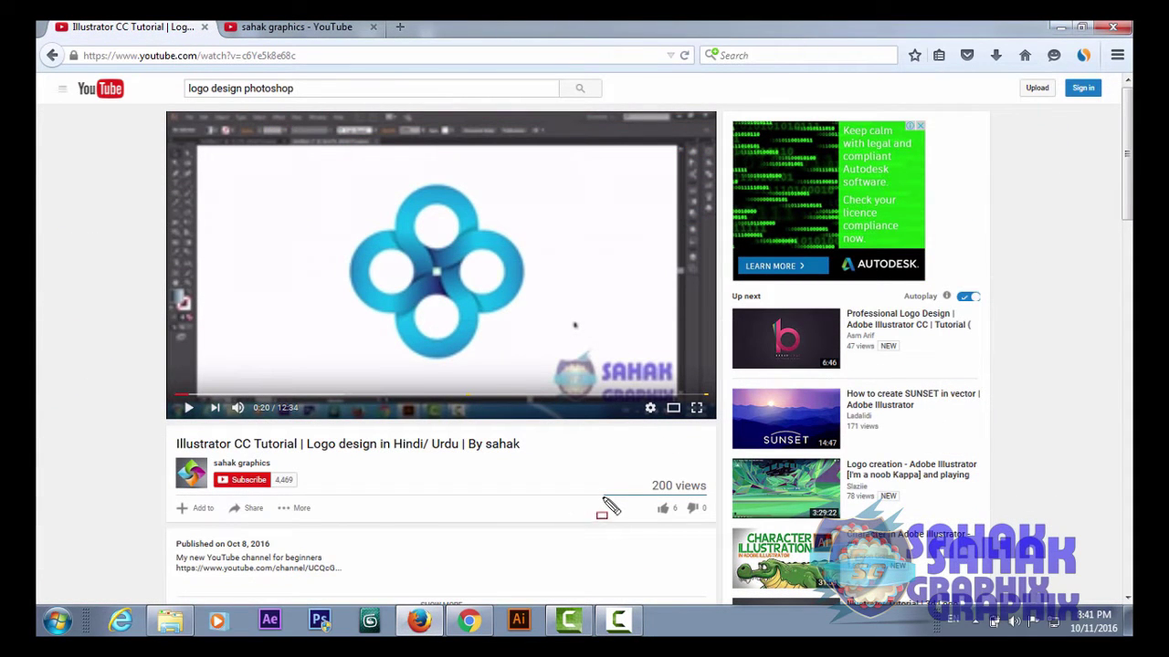
{"action": "left_click_drag", "start_coordinate": [601, 496], "coordinate": [689, 523]}
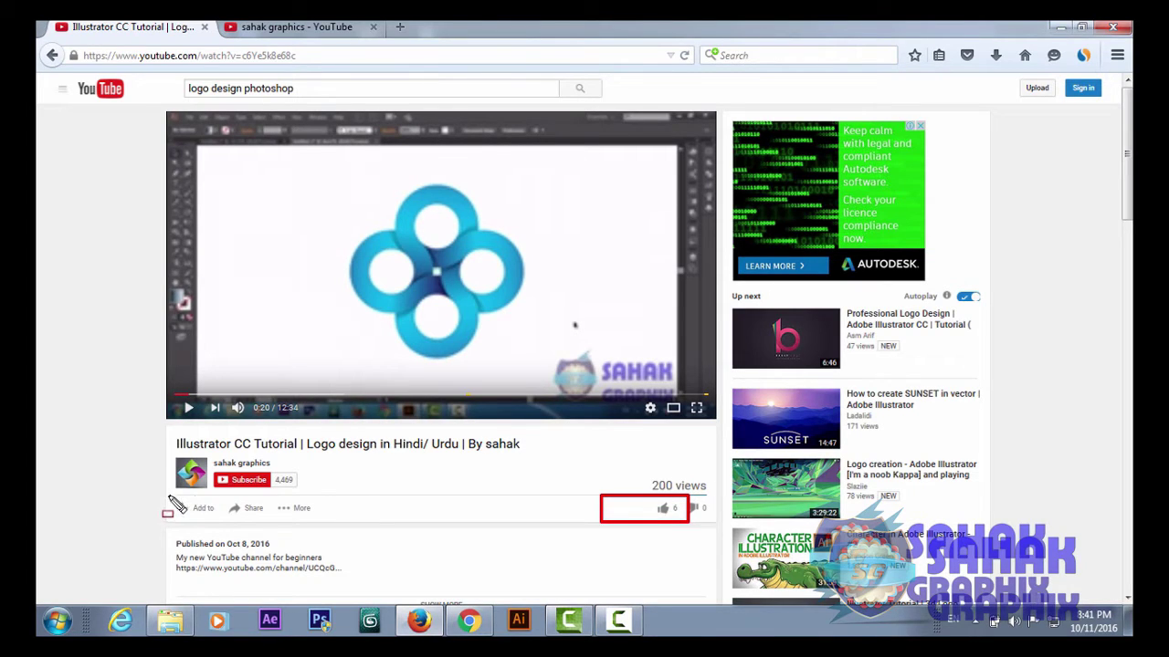
{"action": "left_click_drag", "start_coordinate": [168, 496], "coordinate": [342, 525]}
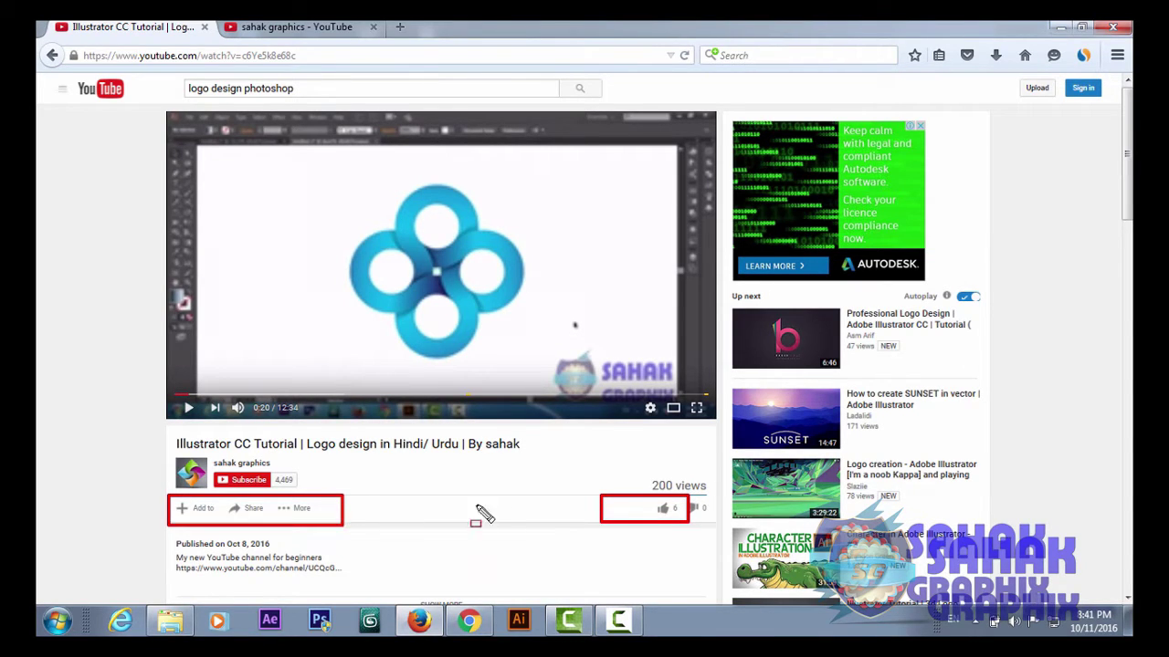
{"action": "mouse_move", "coordinate": [310, 461]}
{"action": "left_mouse_down"}
{"action": "mouse_move", "coordinate": [311, 482]}
{"action": "mouse_move", "coordinate": [174, 493]}
{"action": "left_mouse_up"}
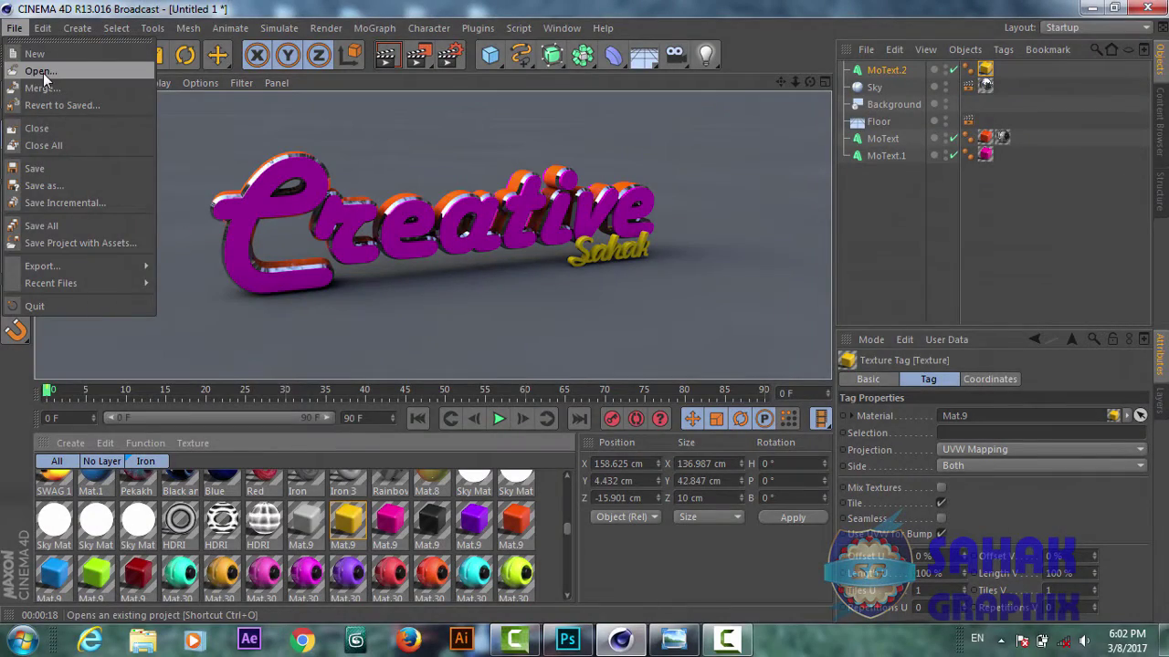
- Cancel the File > Open dialog and start a new empty project, Untitled 2
{"action": "left_click", "coordinate": [42, 76]}
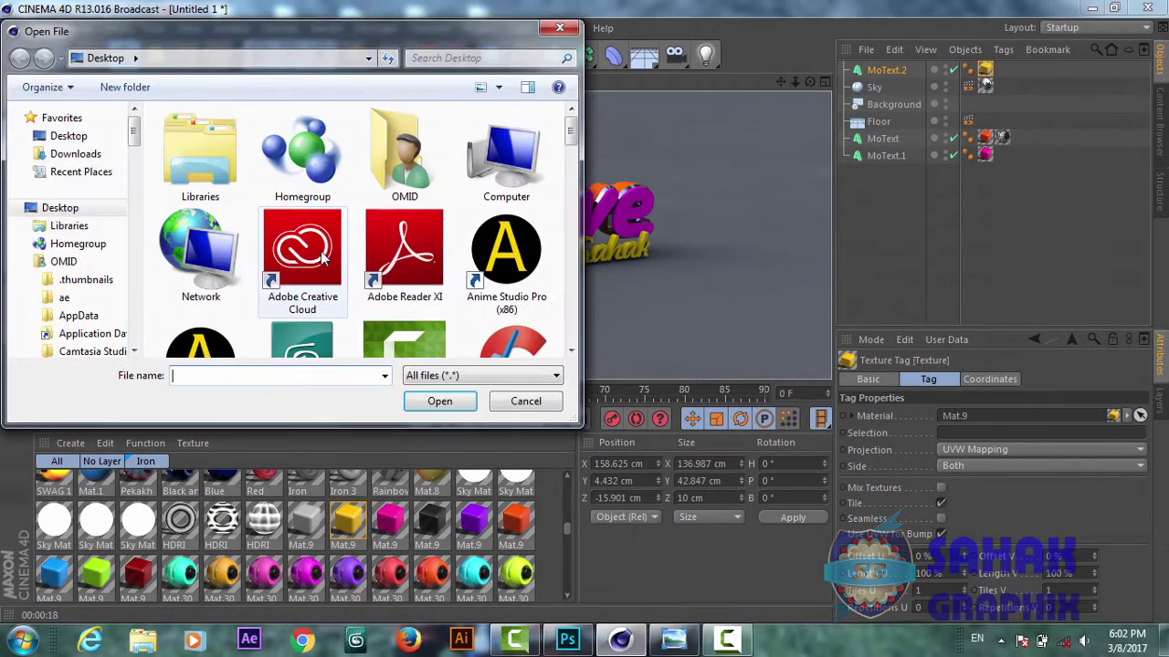
{"action": "left_click", "coordinate": [517, 402]}
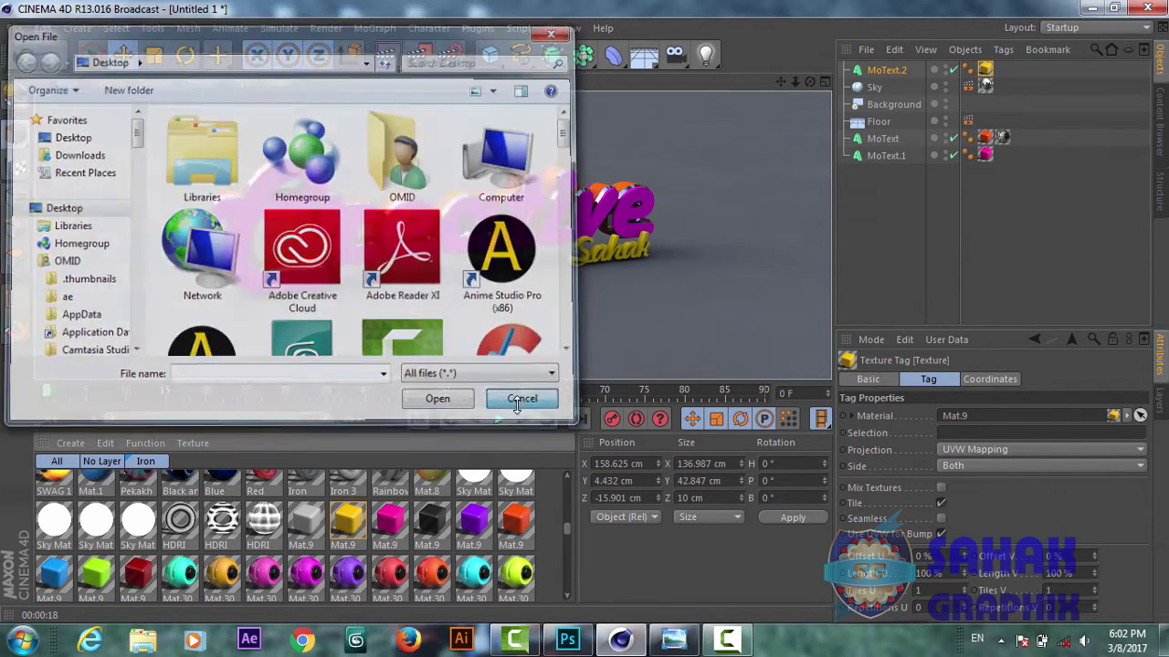
{"action": "left_click", "coordinate": [16, 28]}
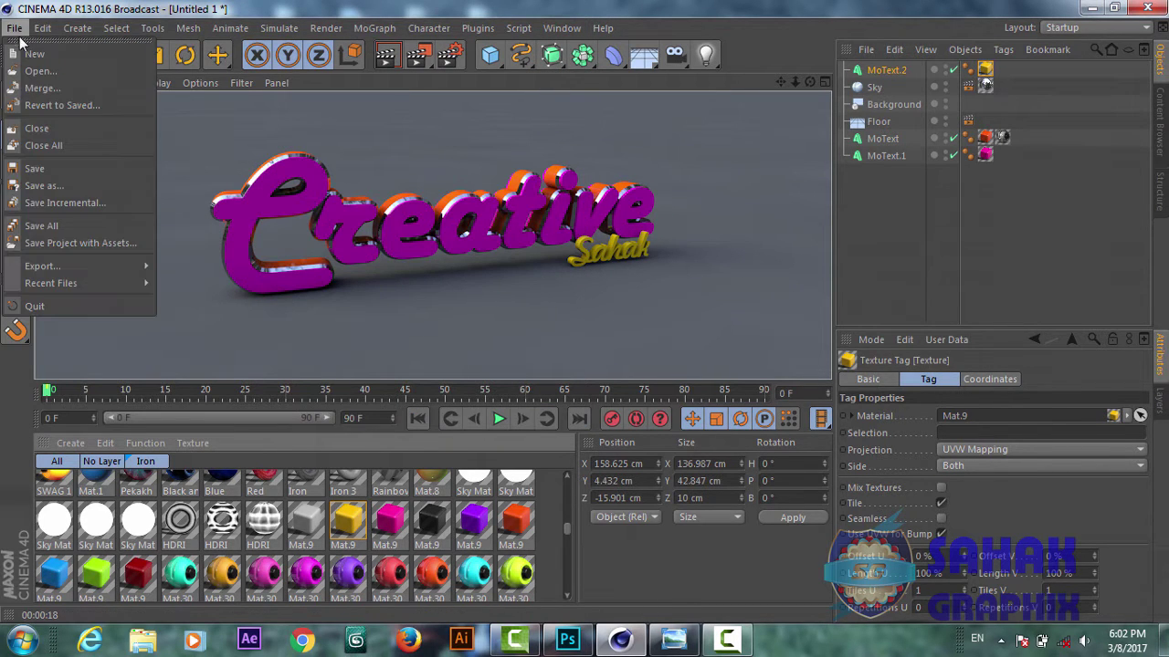
{"action": "left_click", "coordinate": [38, 53]}
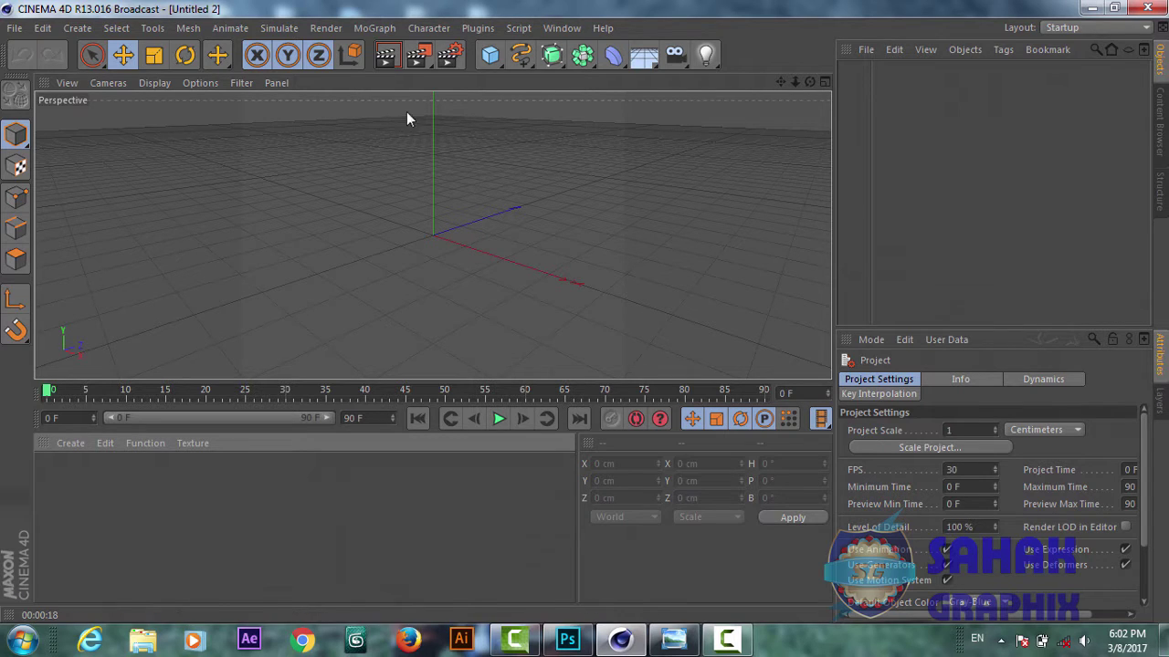
- Add a MoGraph MoText object with Depth 50 and Align set to Middle
{"action": "left_click", "coordinate": [377, 33]}
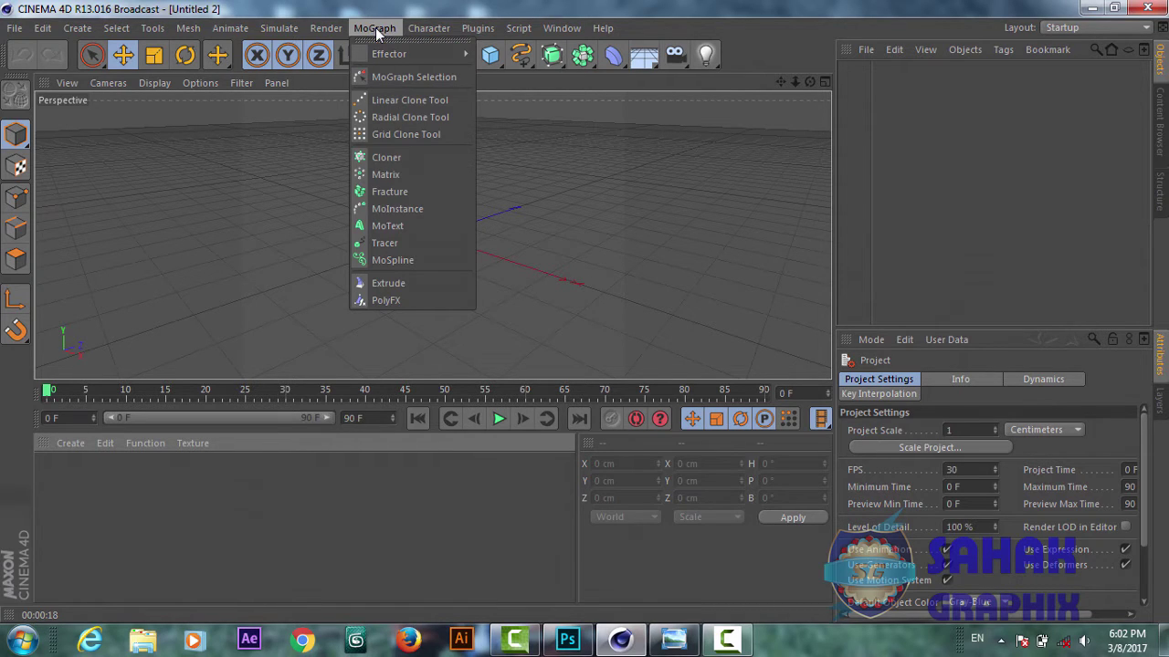
{"action": "left_click", "coordinate": [393, 226]}
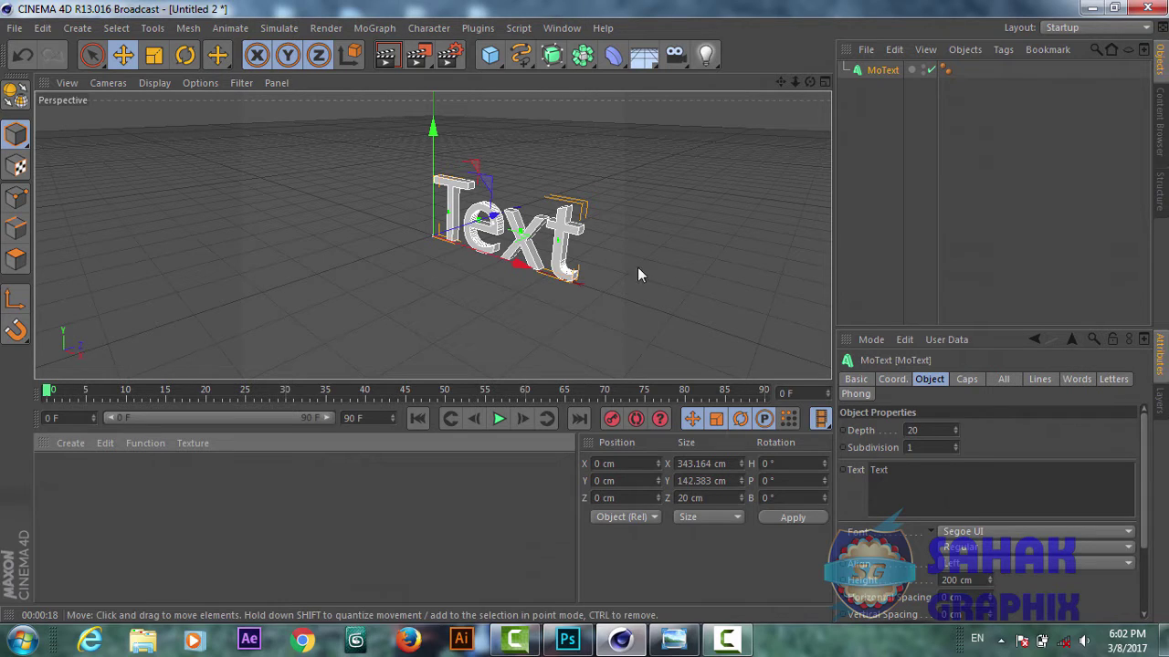
{"action": "double_click", "coordinate": [915, 430]}
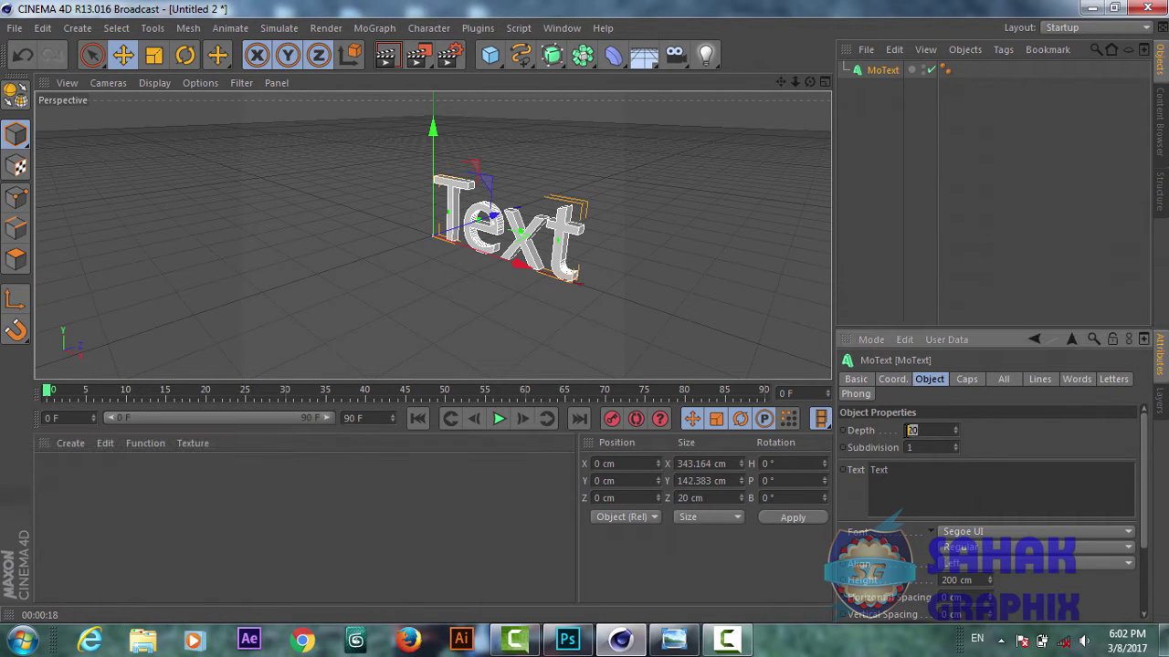
{"action": "type", "text": "50"}
{"action": "key", "text": "Return"}
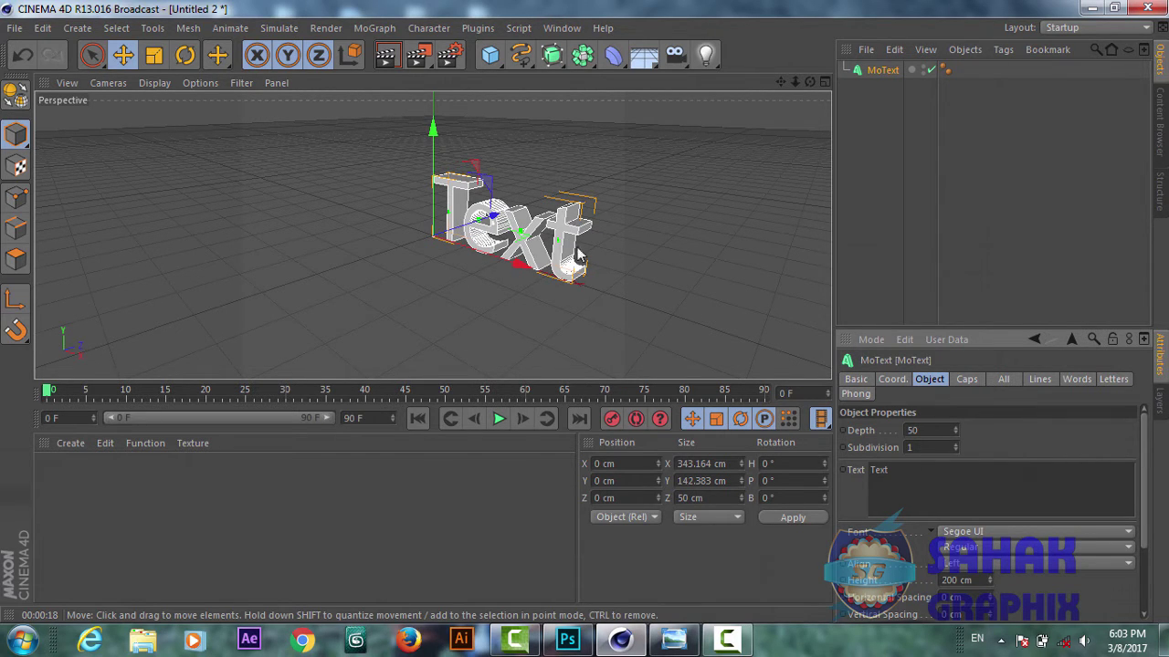
{"action": "left_click", "coordinate": [963, 563]}
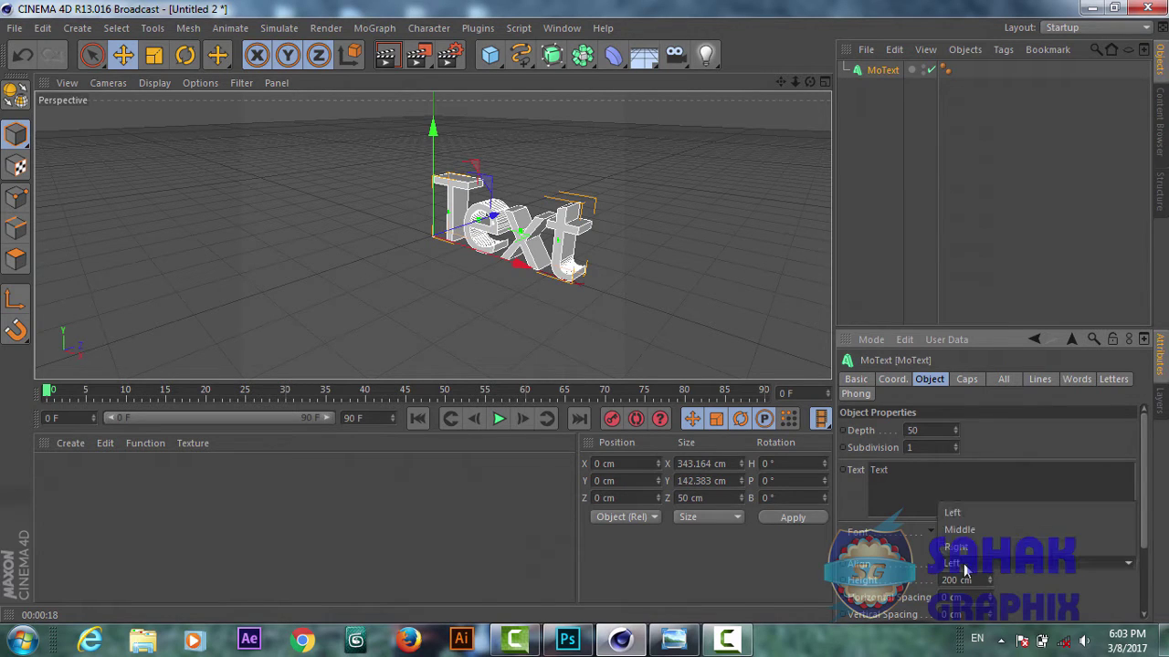
{"action": "left_click", "coordinate": [970, 534]}
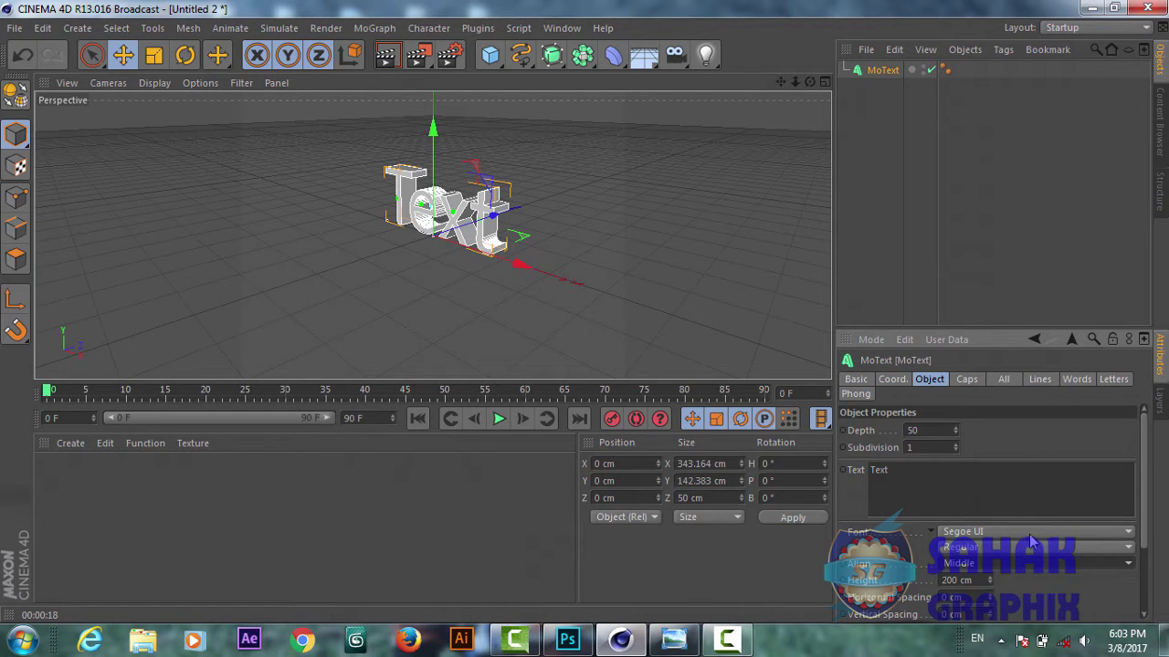
- Change the MoText's text from 'Text' to 'Creative' and set its font to Harlow Solid Italic
{"action": "double_click", "coordinate": [896, 470]}
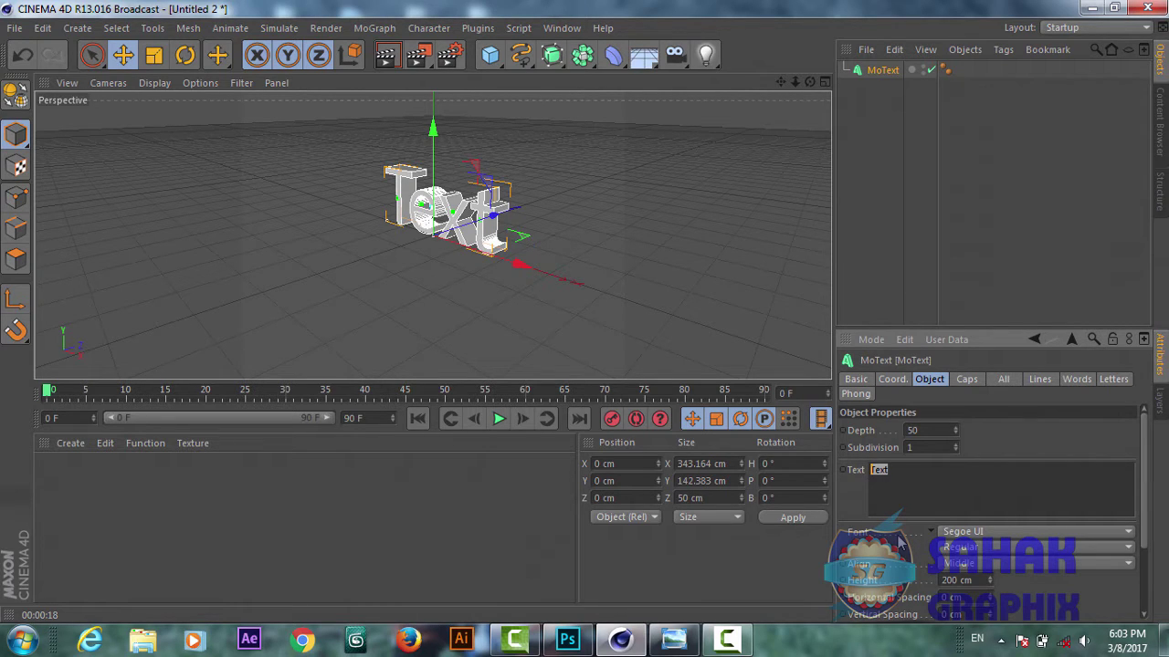
{"action": "type", "text": "C"}
{"action": "type", "text": "reati"}
{"action": "type", "text": "ve"}
{"action": "left_click", "coordinate": [1008, 540]}
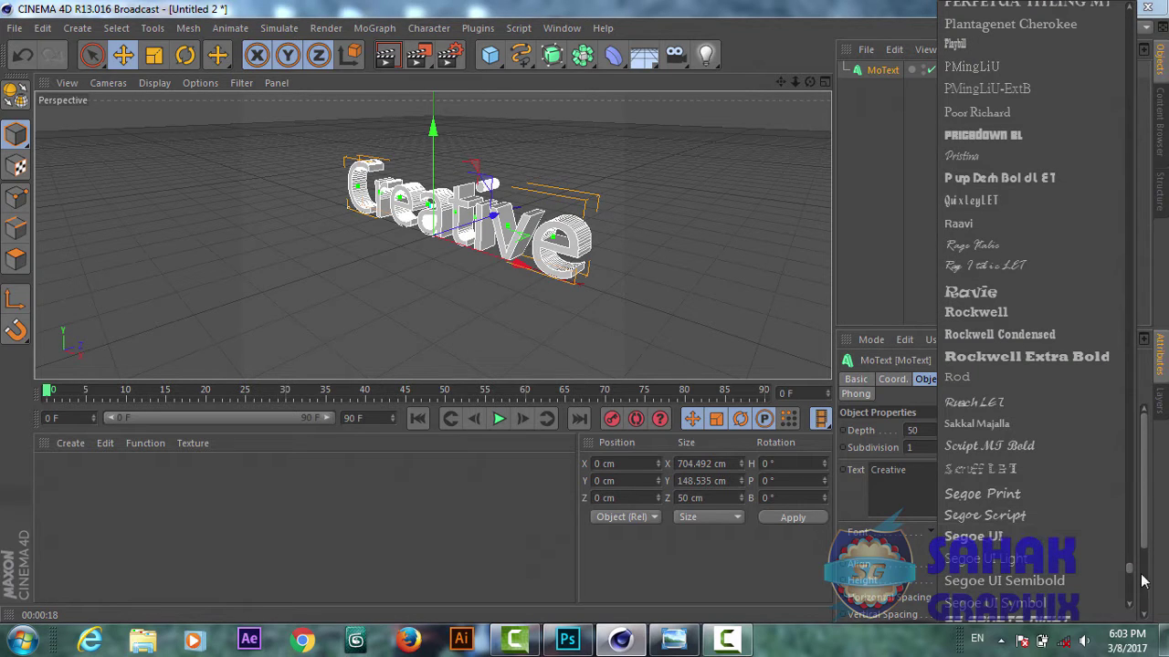
{"action": "scroll", "coordinate": [1129, 566], "scroll_direction": "up", "scroll_amount": 5}
{"action": "left_click_drag", "start_coordinate": [1130, 566], "coordinate": [1117, 515]}
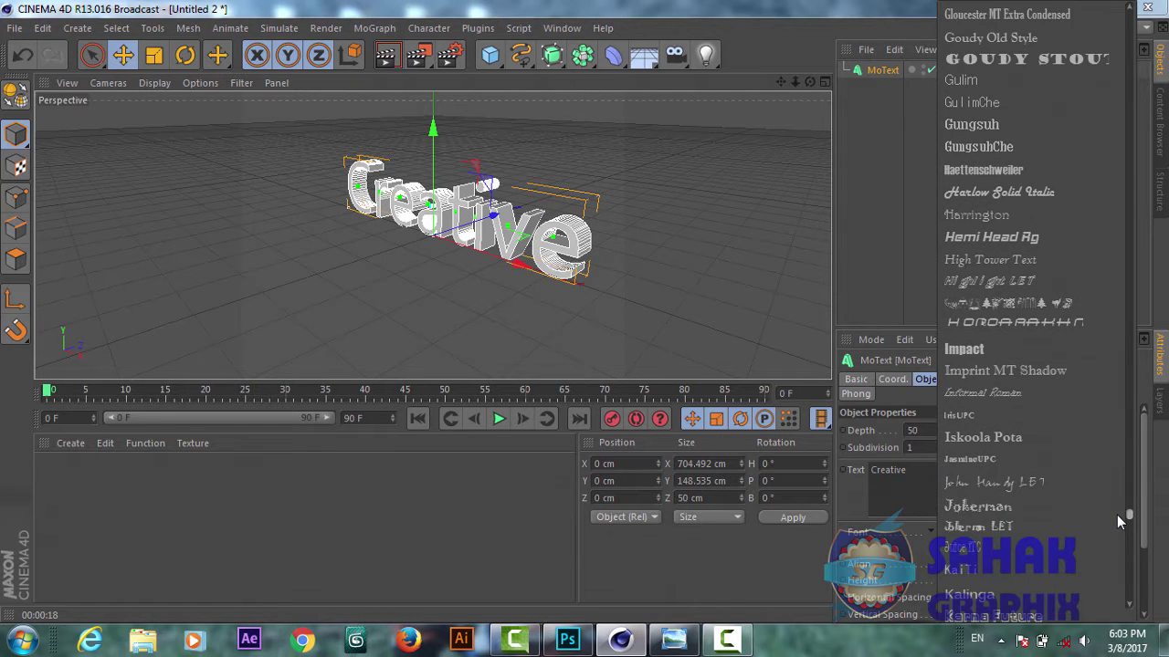
{"action": "left_click", "coordinate": [1010, 189]}
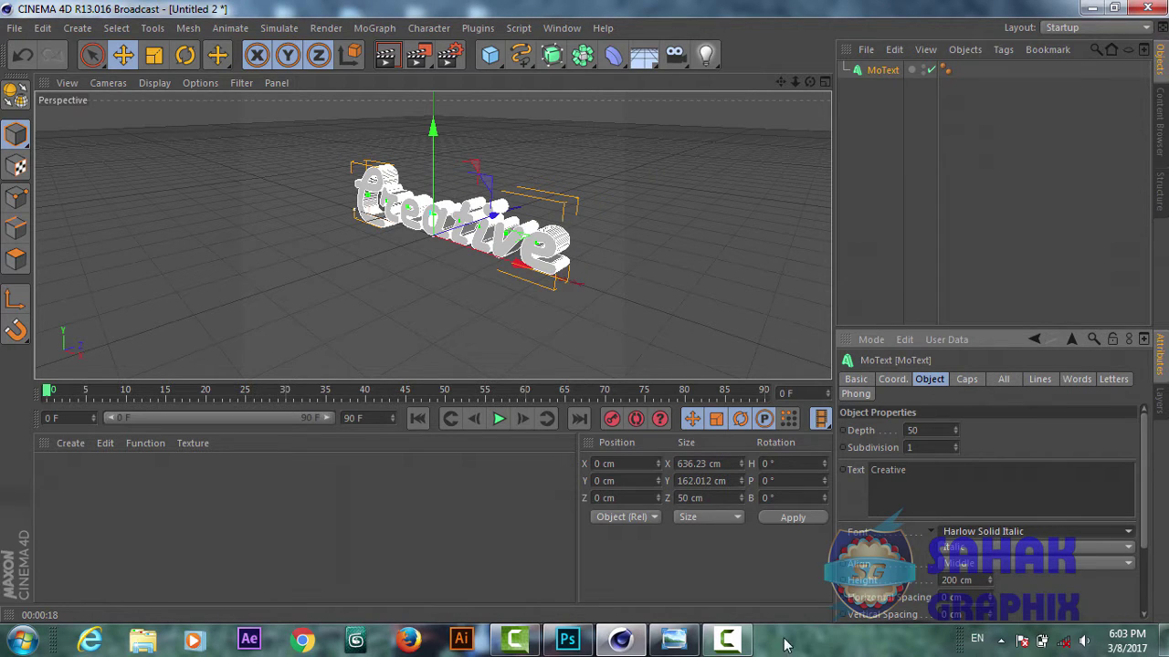
{"action": "left_click", "coordinate": [741, 645]}
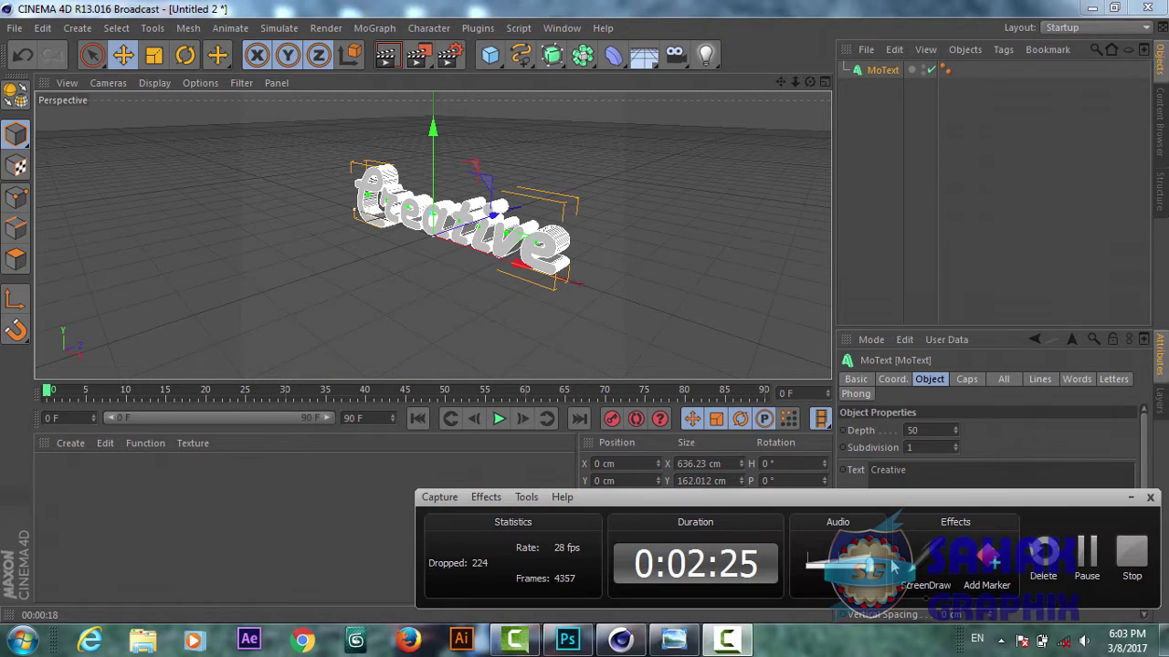
{"action": "left_click", "coordinate": [1088, 568]}
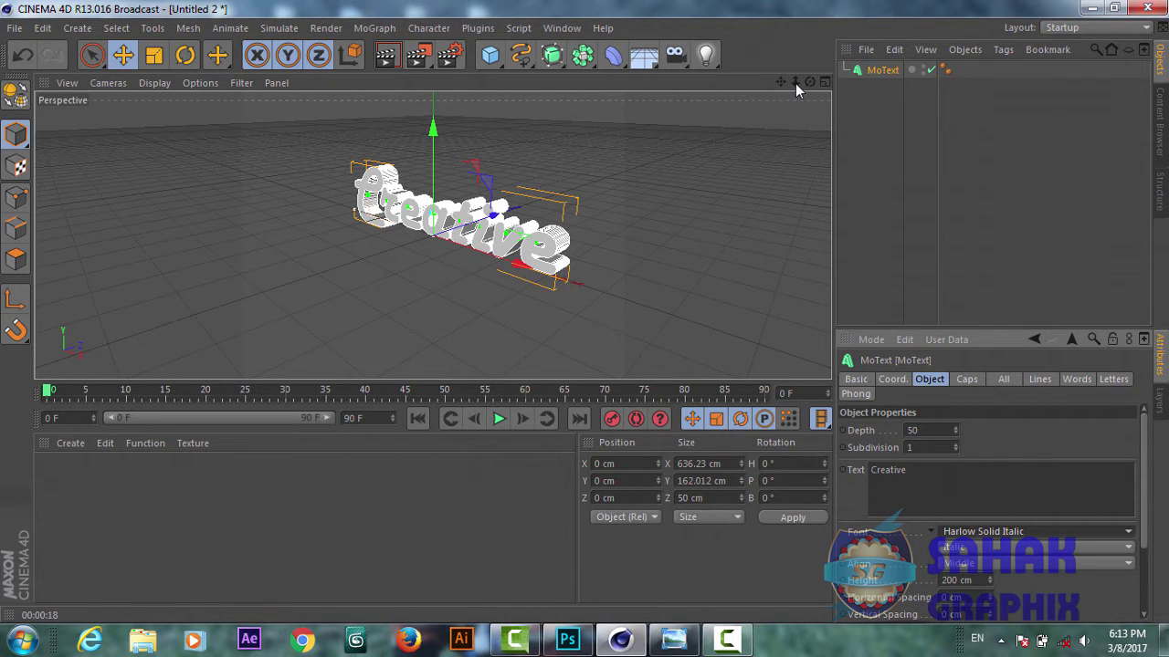
- Zoom in on the Creative text and Ctrl-drag MoText to duplicate it as MoText.1
{"action": "mouse_move", "coordinate": [795, 87]}
{"action": "left_mouse_down"}
{"action": "mouse_move", "coordinate": [808, 86]}
{"action": "mouse_move", "coordinate": [784, 99]}
{"action": "left_mouse_up"}
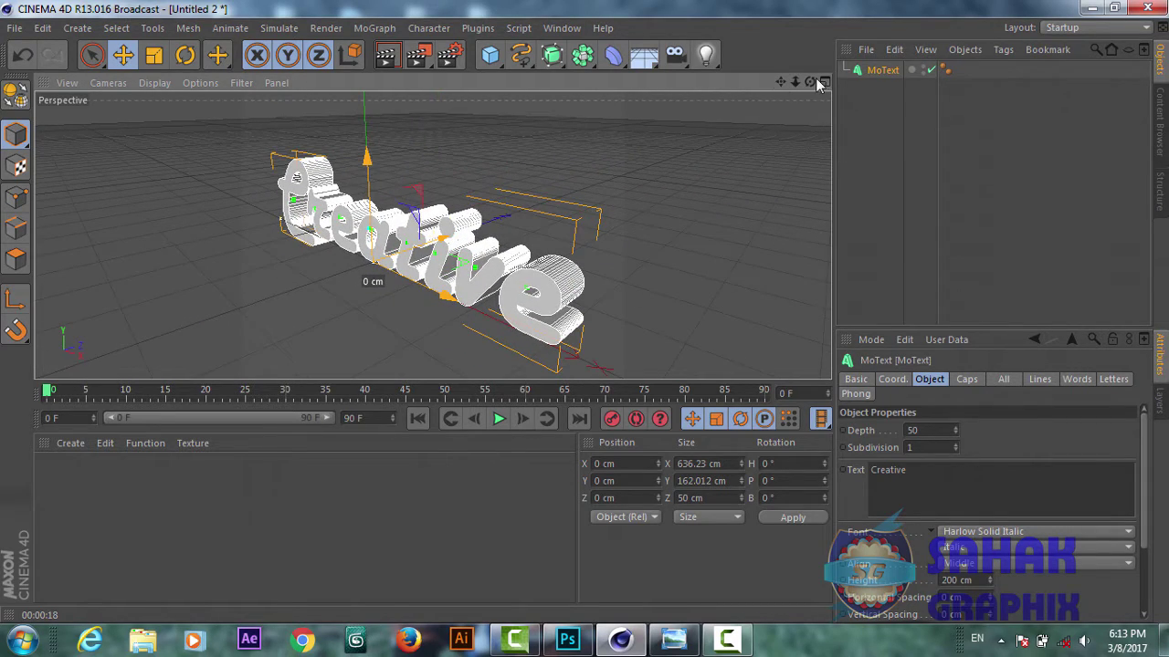
{"action": "mouse_move", "coordinate": [809, 80]}
{"action": "left_mouse_down"}
{"action": "mouse_move", "coordinate": [767, 84]}
{"action": "mouse_move", "coordinate": [778, 82]}
{"action": "left_mouse_up"}
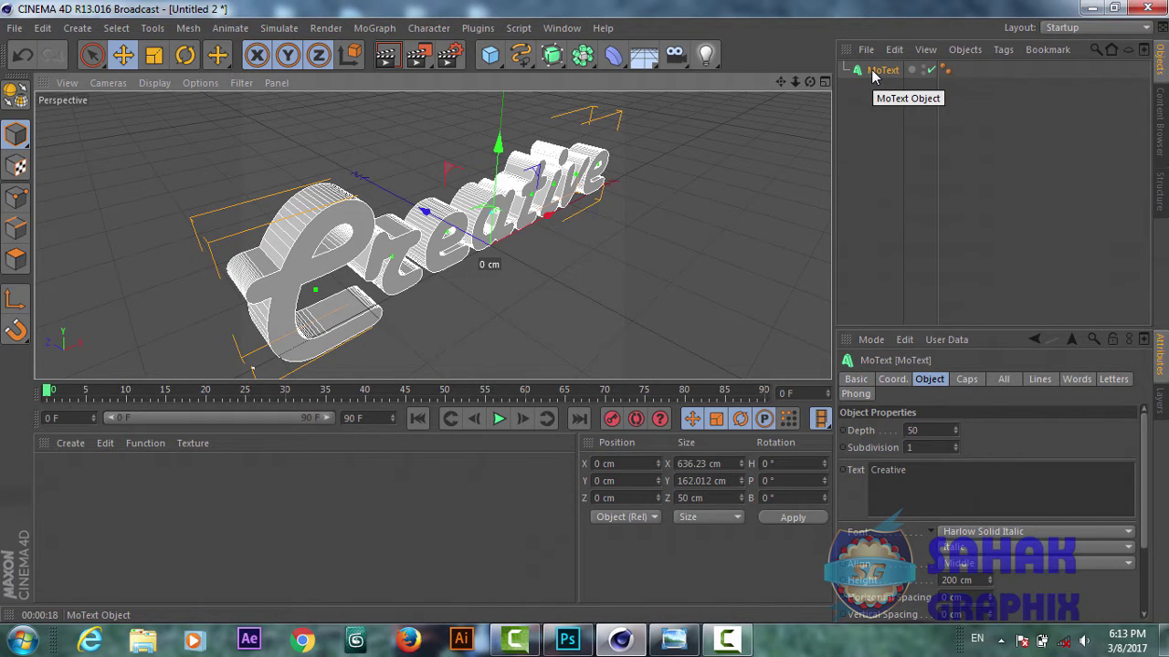
{"action": "left_click_drag", "start_coordinate": [872, 73], "coordinate": [874, 89], "text": "ctrl"}
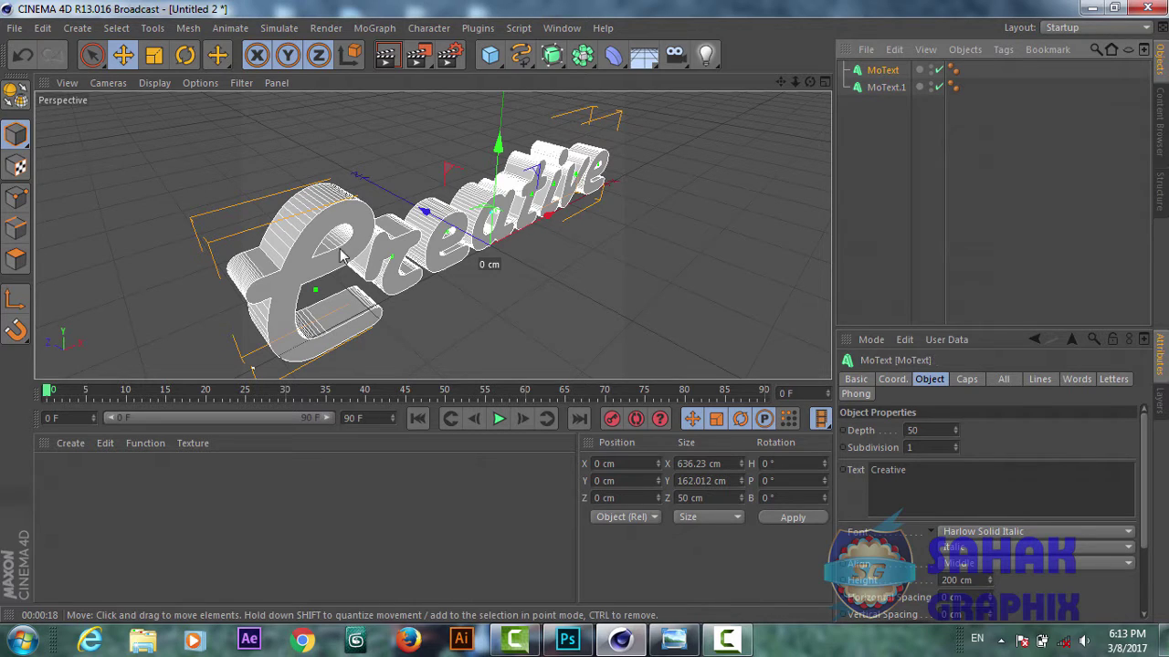
- Reduce the original MoText's Depth to 30
{"action": "left_click", "coordinate": [916, 431]}
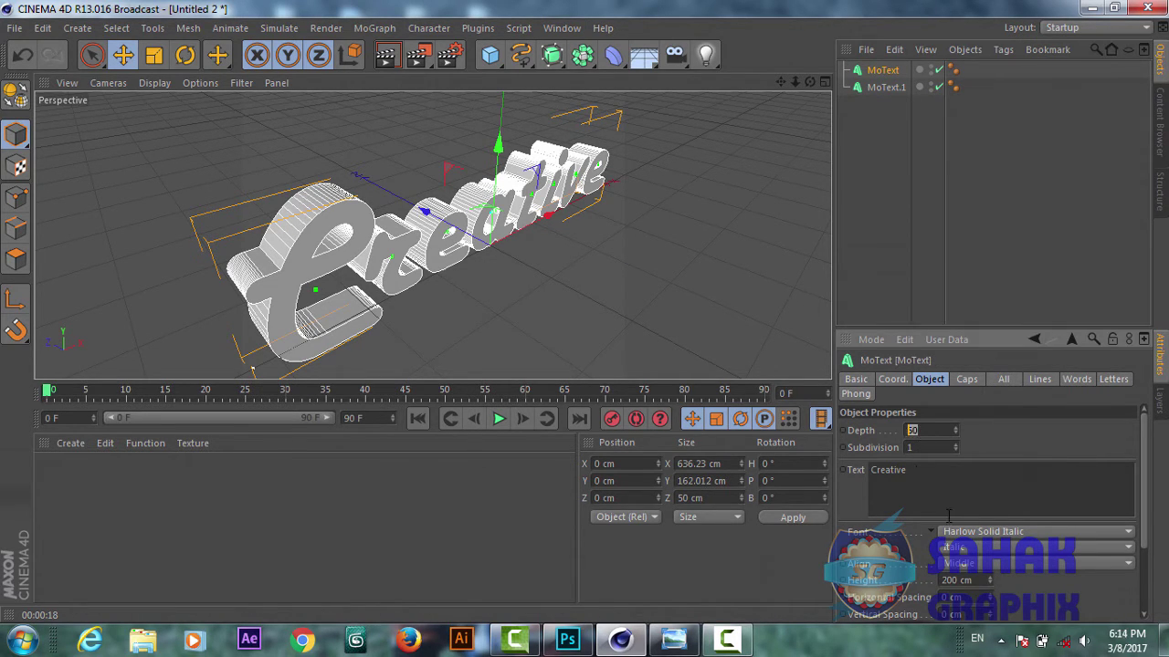
{"action": "type", "text": "30"}
{"action": "left_click", "coordinate": [613, 326]}
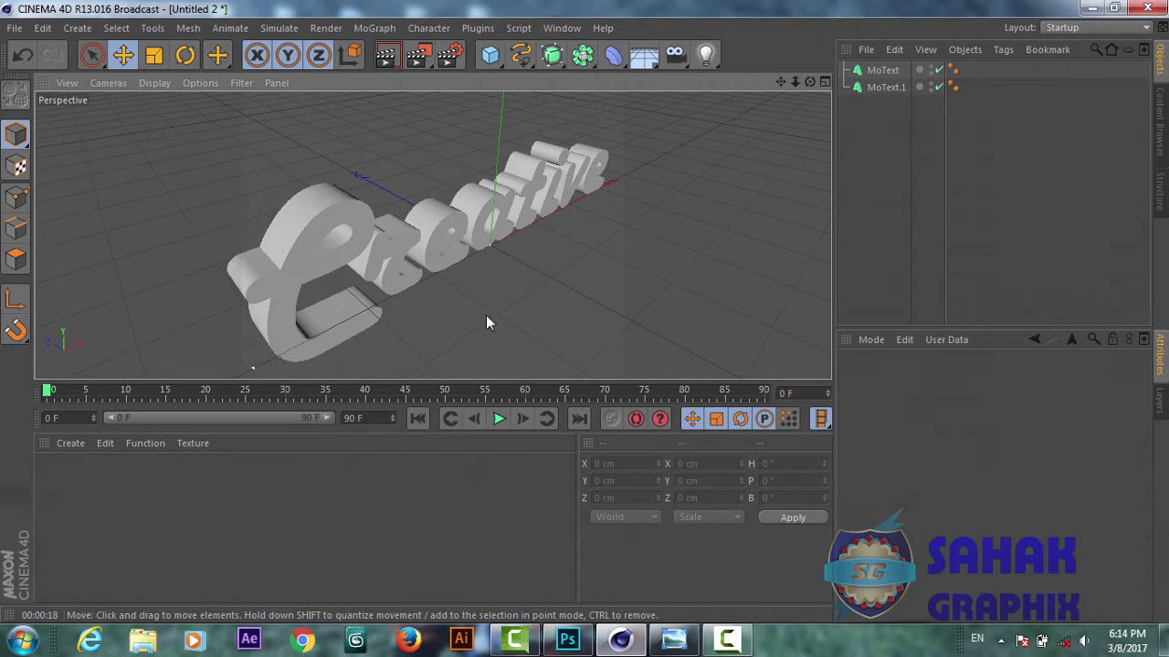
- Give the original MoText Fillet Caps at Start and End with a 4 cm radius
{"action": "left_click", "coordinate": [883, 69]}
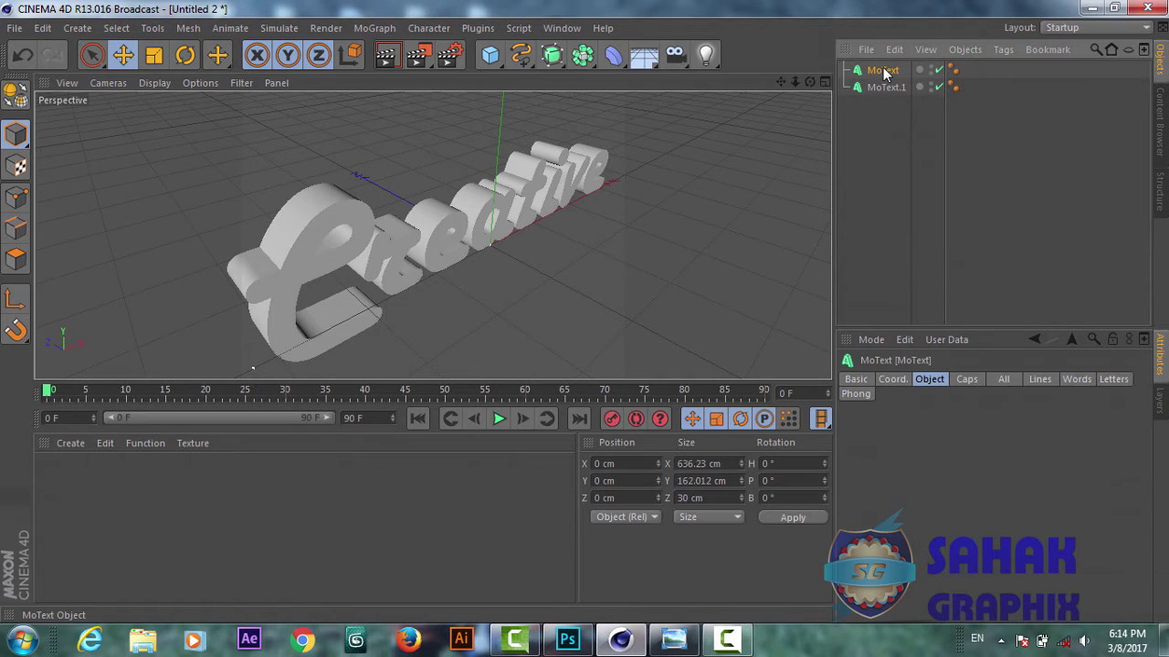
{"action": "left_click", "coordinate": [966, 380]}
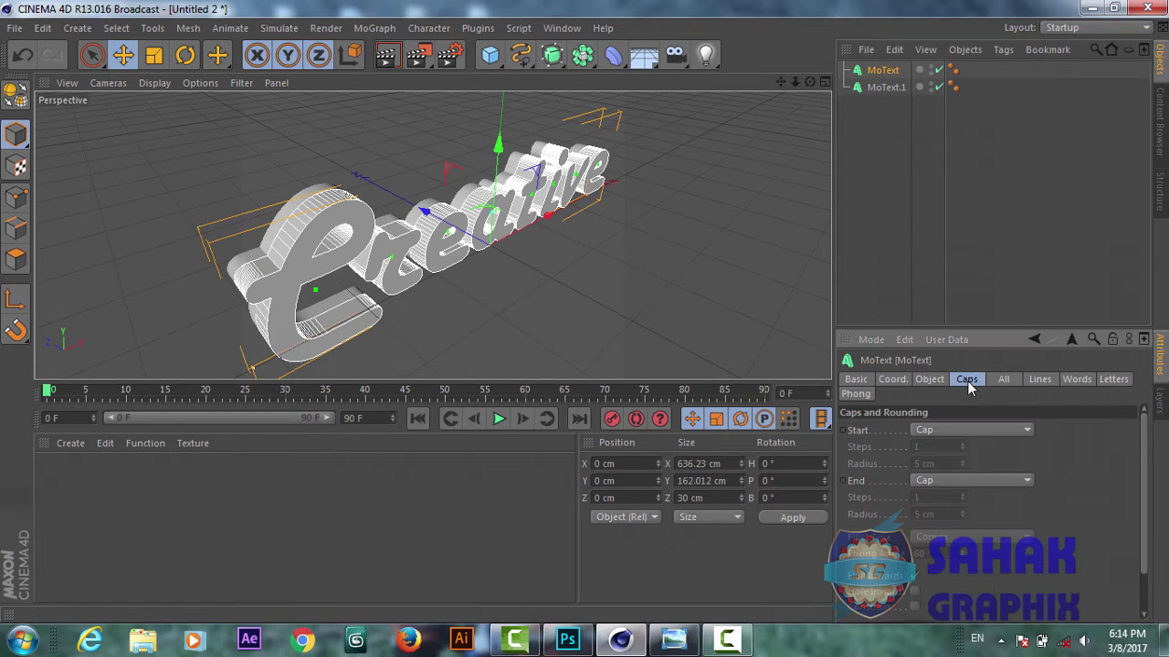
{"action": "left_click", "coordinate": [955, 434]}
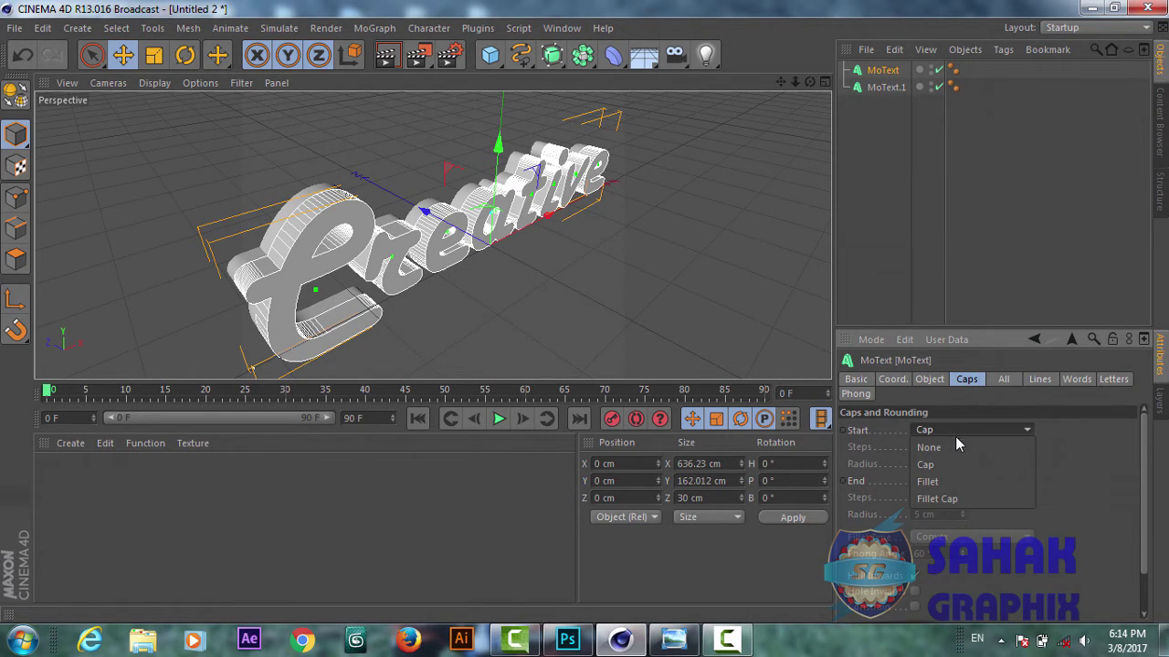
{"action": "left_click", "coordinate": [946, 499]}
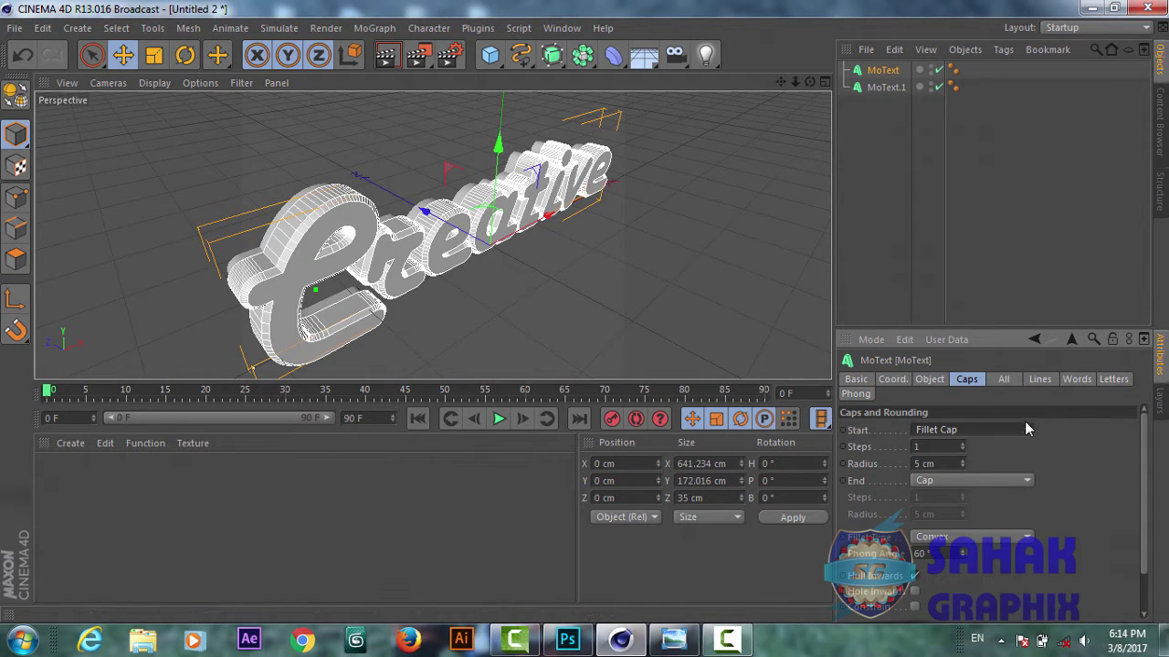
{"action": "left_click", "coordinate": [963, 467]}
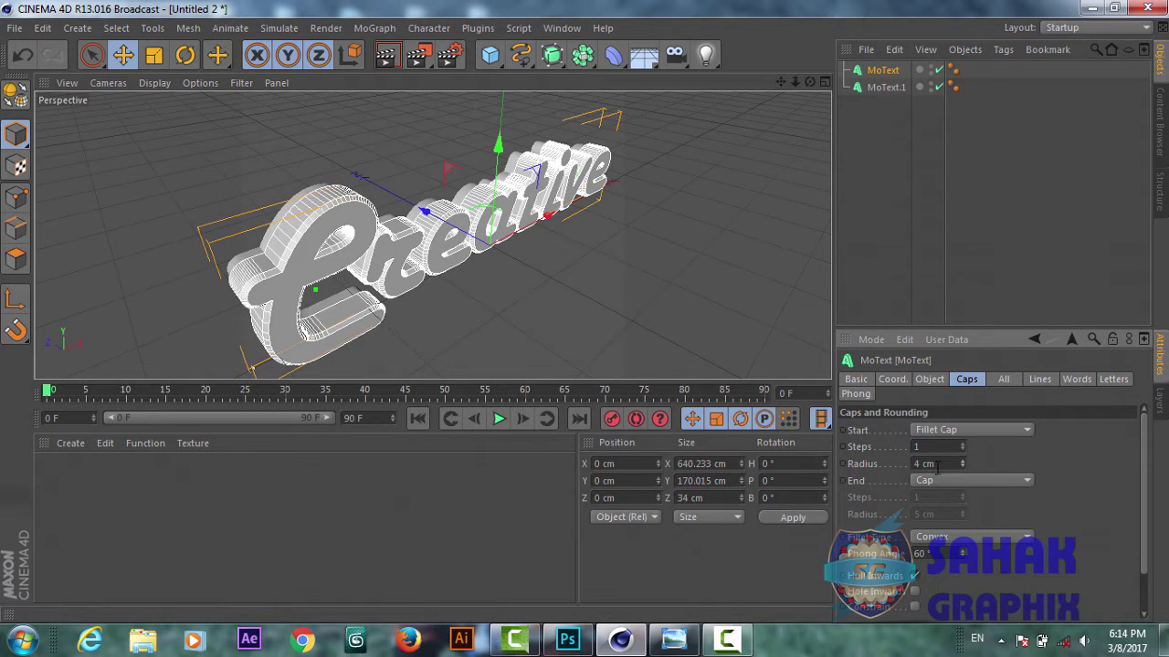
{"action": "left_click", "coordinate": [953, 478]}
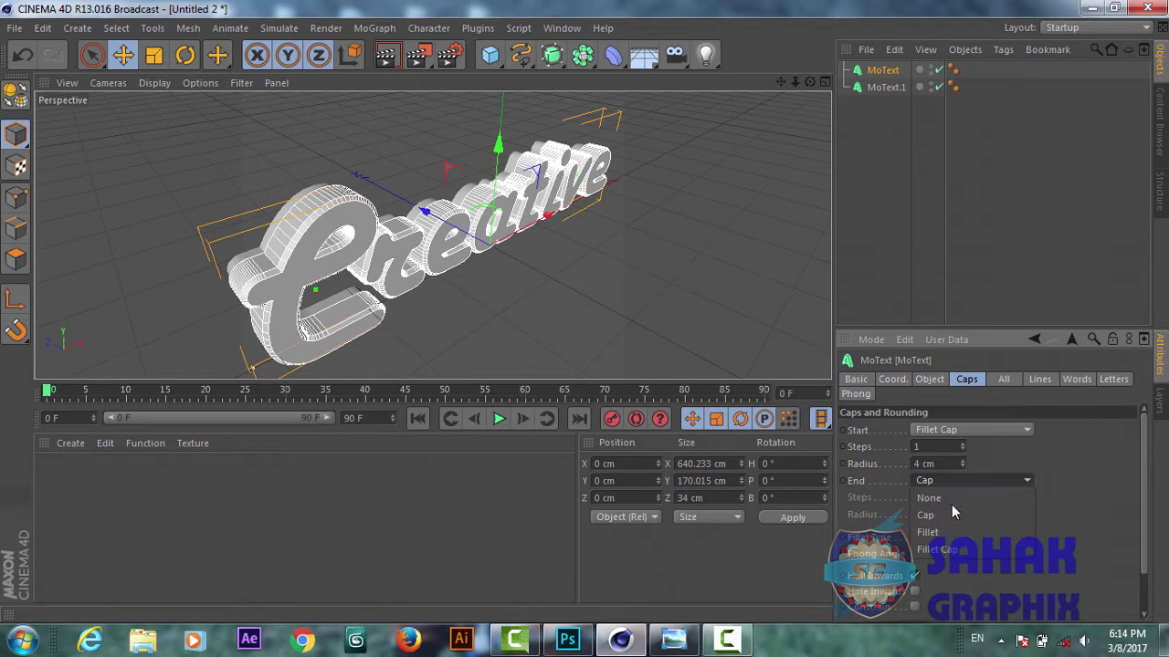
{"action": "left_click", "coordinate": [952, 549]}
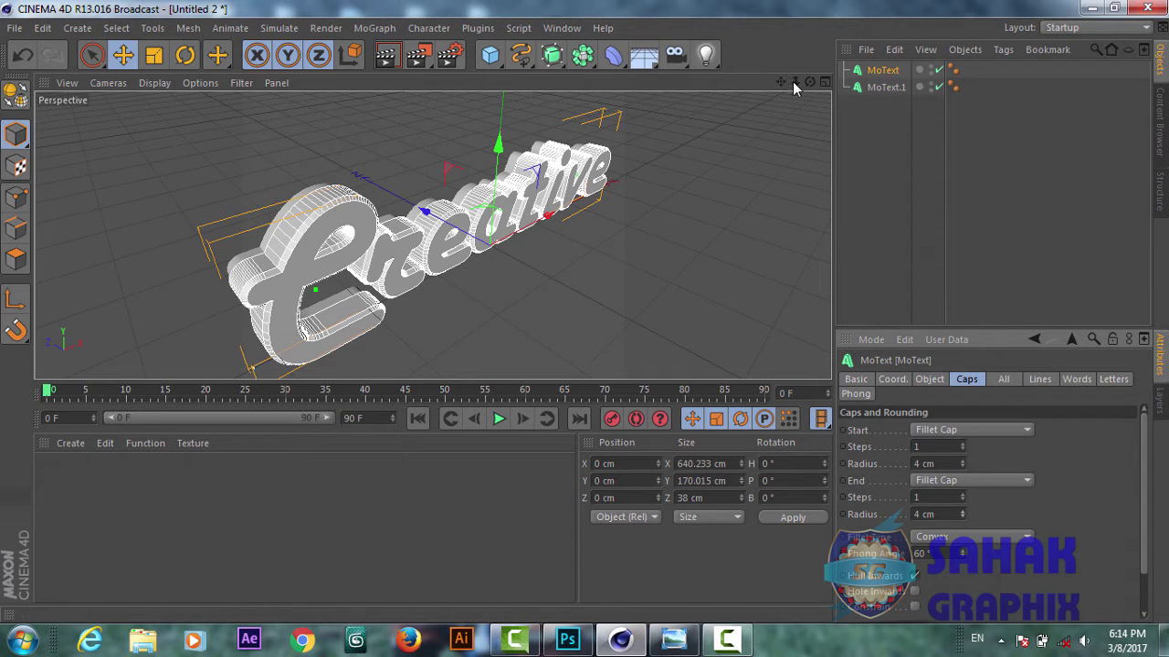
{"action": "left_click_drag", "start_coordinate": [808, 82], "coordinate": [694, 84]}
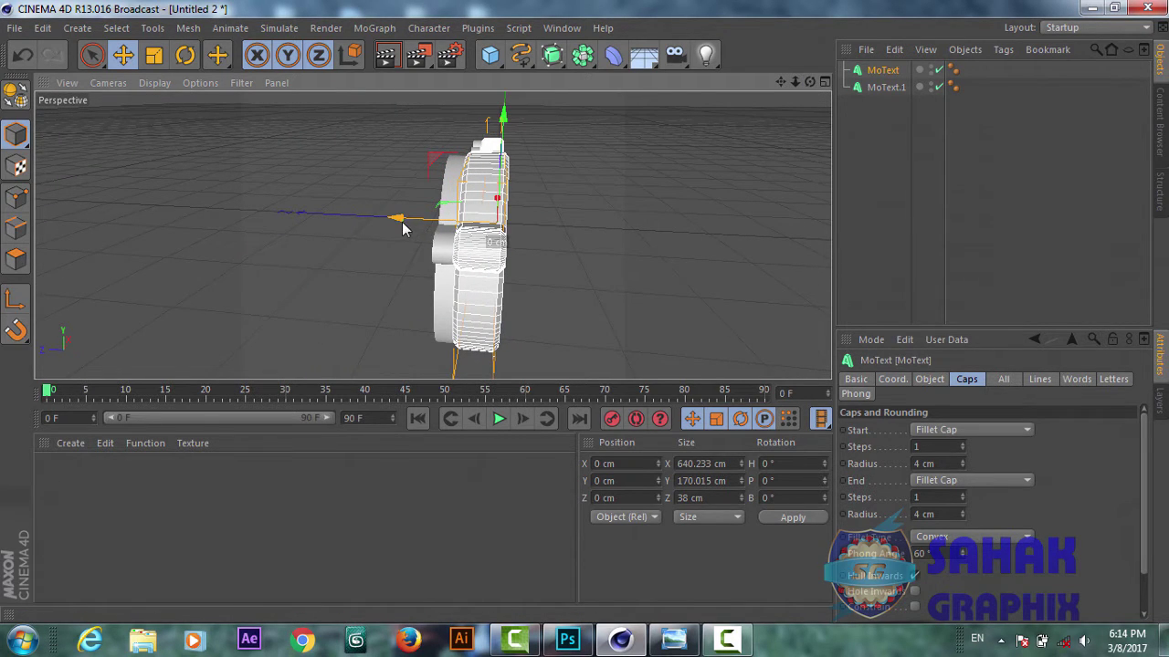
- Slide the MoText along its Z axis to about 10.6 cm, offsetting it from MoText.1
{"action": "left_click_drag", "start_coordinate": [398, 225], "coordinate": [392, 225]}
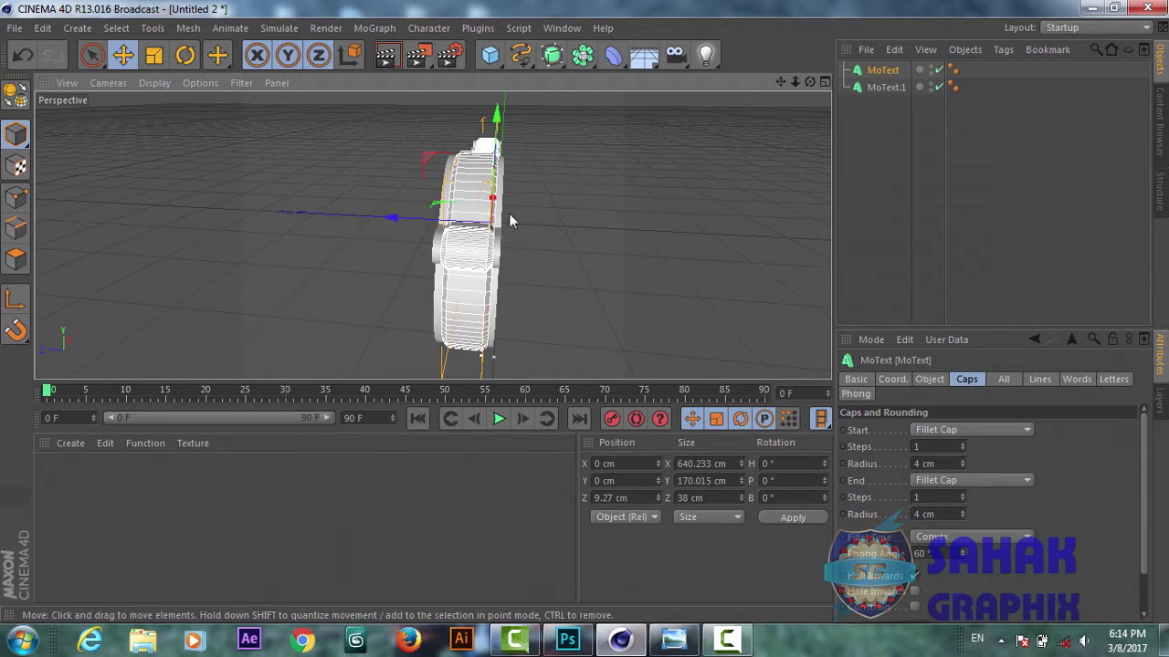
{"action": "left_click_drag", "start_coordinate": [397, 226], "coordinate": [487, 223]}
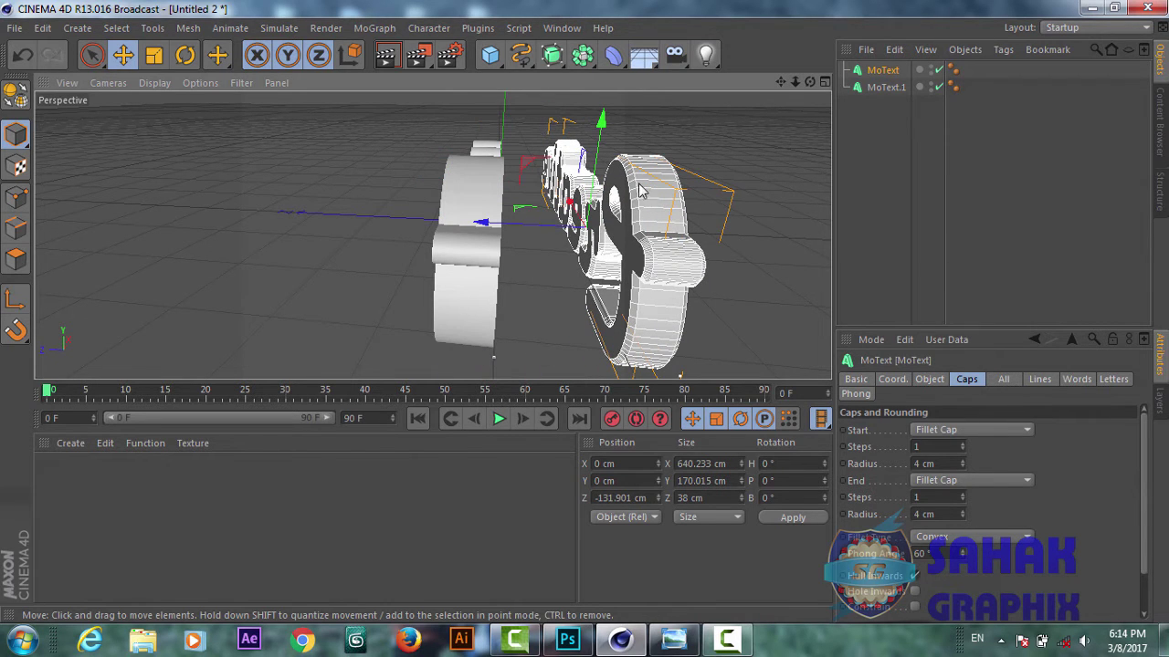
{"action": "left_click_drag", "start_coordinate": [485, 228], "coordinate": [392, 222]}
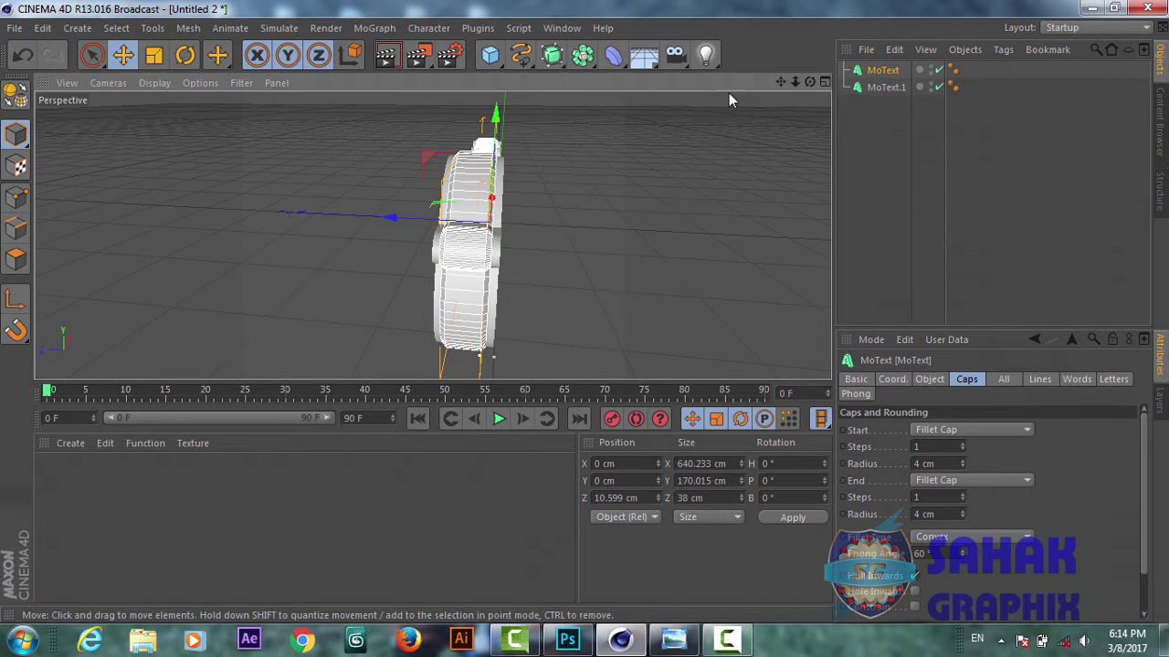
{"action": "mouse_move", "coordinate": [809, 81]}
{"action": "left_mouse_down"}
{"action": "mouse_move", "coordinate": [749, 91]}
{"action": "mouse_move", "coordinate": [809, 80]}
{"action": "left_mouse_up"}
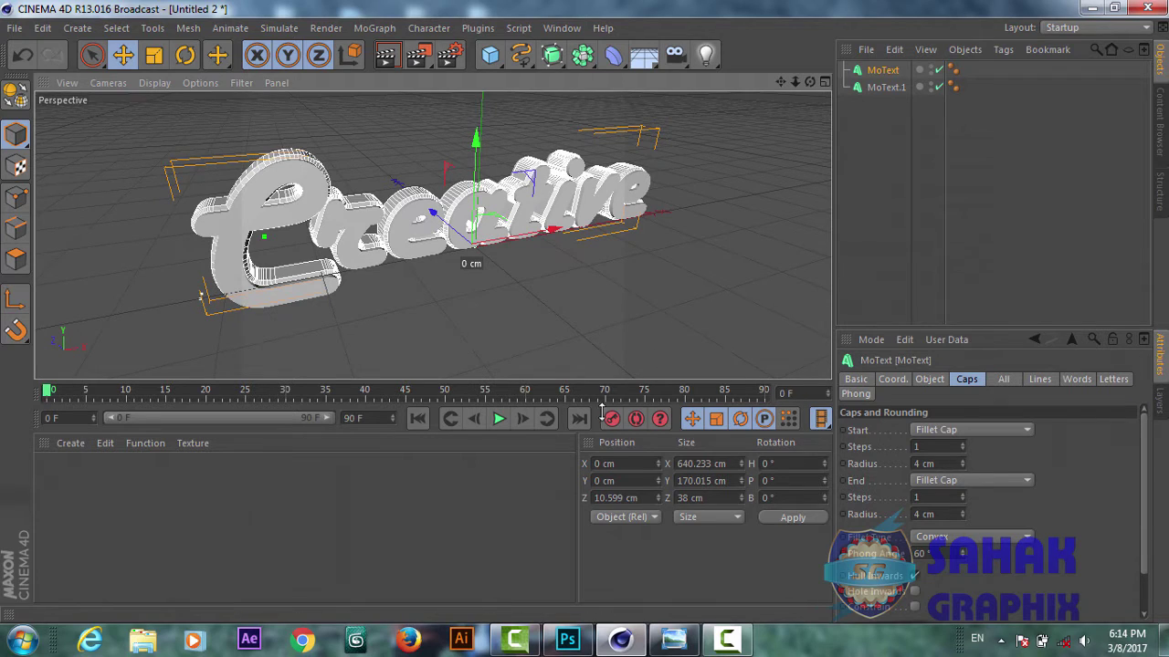
- Load the C4D material pack file into the Material Manager, accepting the missing-plugins warning
{"action": "left_click", "coordinate": [67, 444]}
{"action": "mouse_move", "coordinate": [105, 444]}
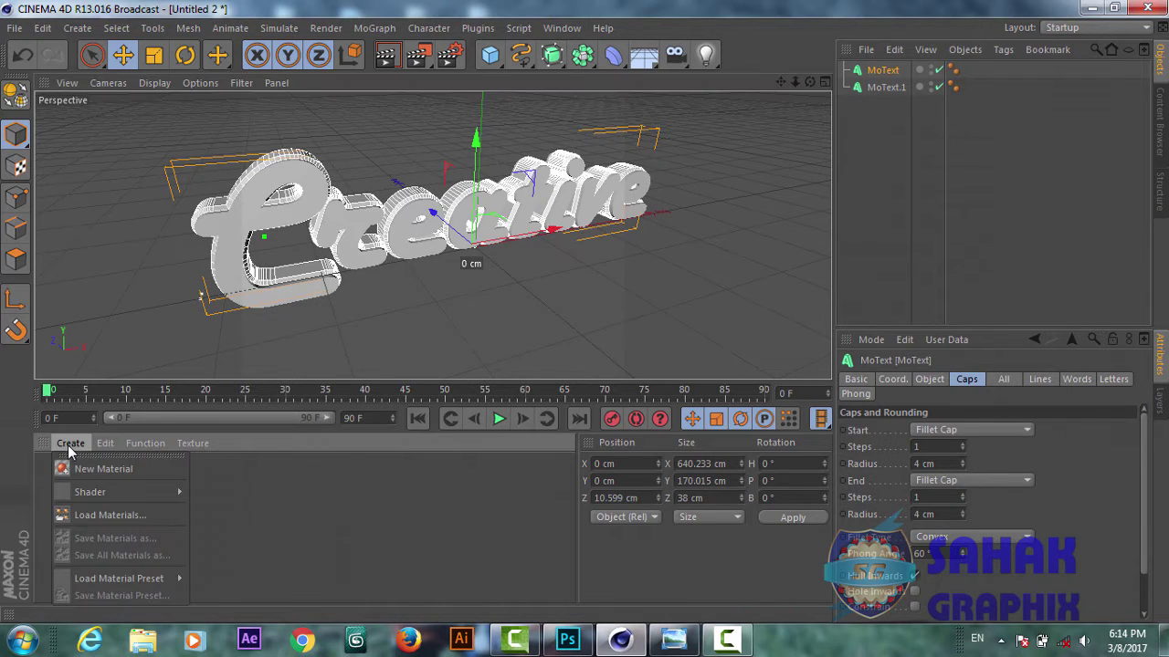
{"action": "left_click", "coordinate": [101, 515]}
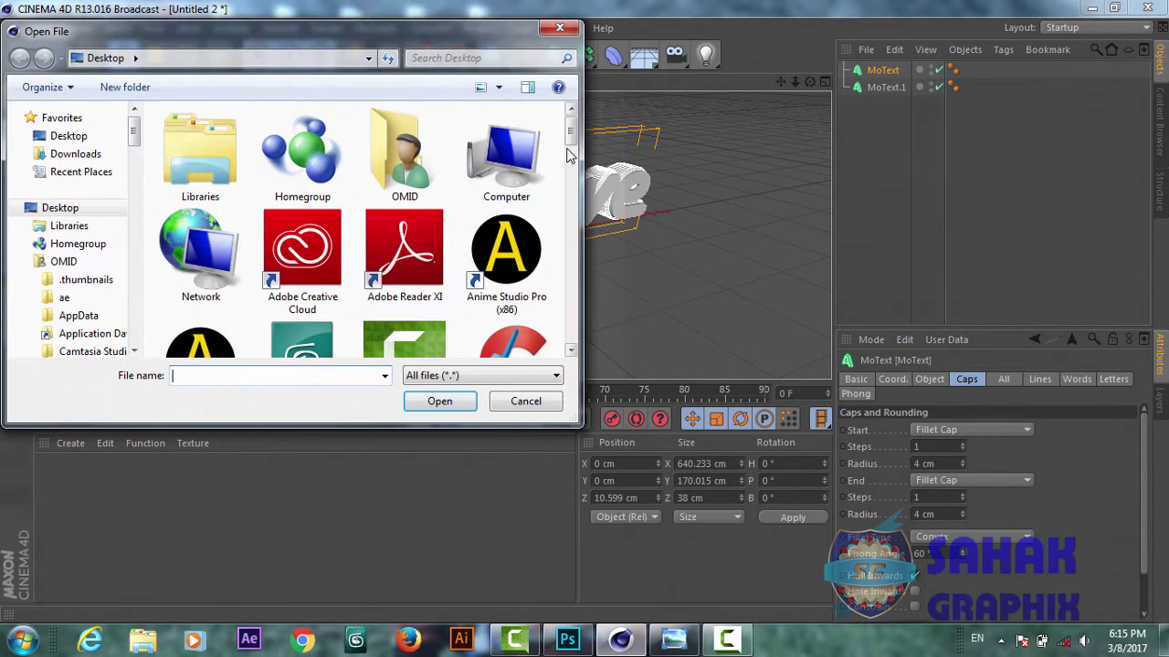
{"action": "left_click_drag", "start_coordinate": [568, 150], "coordinate": [574, 278]}
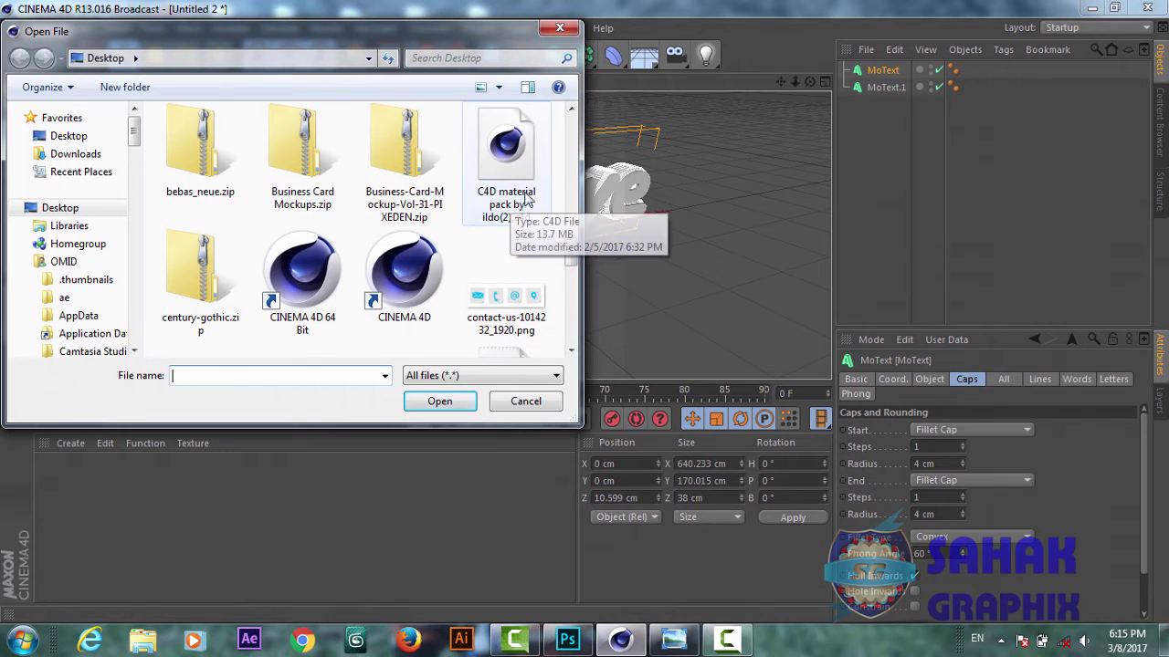
{"action": "left_click", "coordinate": [507, 164]}
{"action": "left_click", "coordinate": [448, 400]}
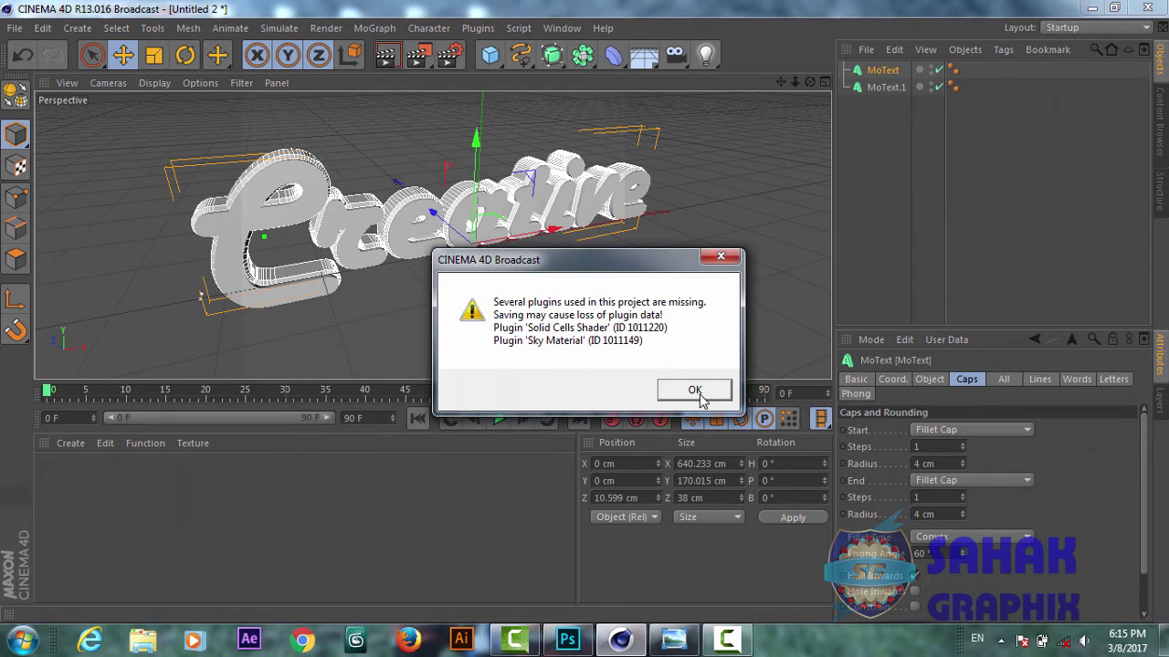
{"action": "left_click", "coordinate": [696, 392]}
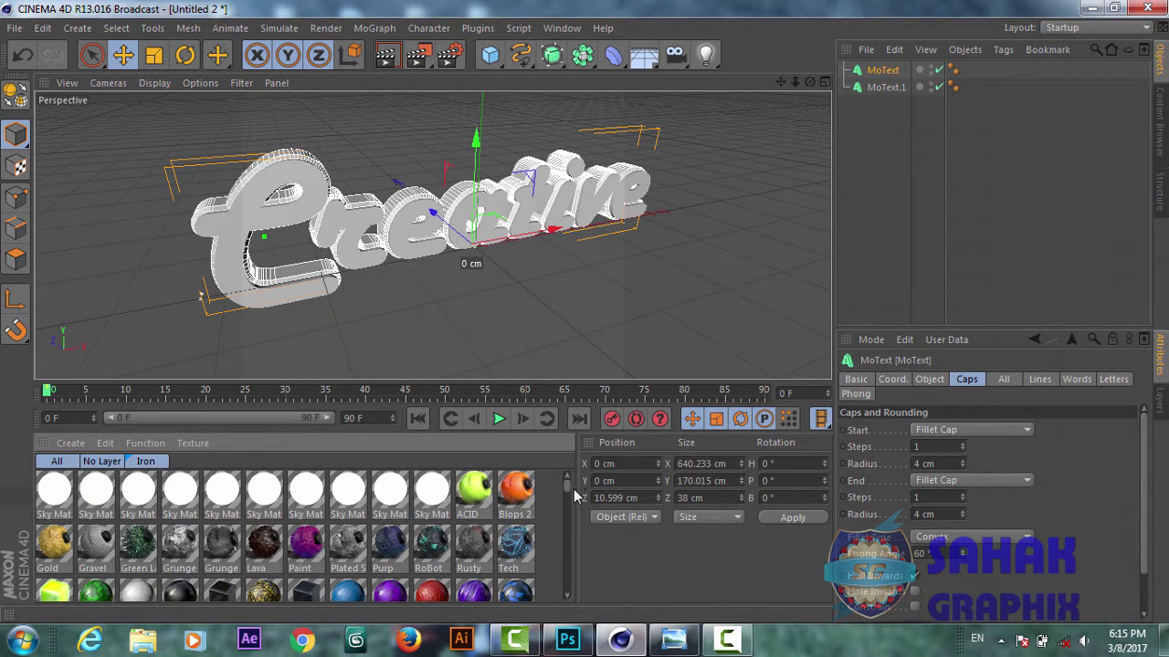
- Apply the orange material to one text layer and the pink Mat.9 to the front layer
{"action": "left_click_drag", "start_coordinate": [569, 489], "coordinate": [569, 528]}
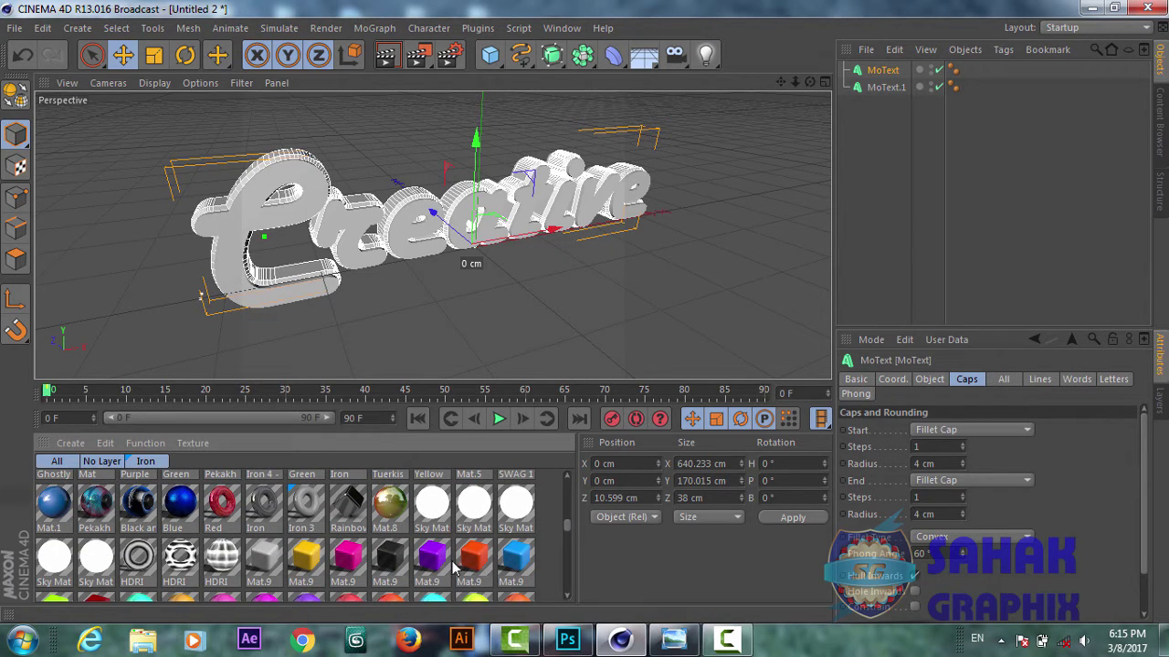
{"action": "left_click_drag", "start_coordinate": [474, 565], "coordinate": [242, 189]}
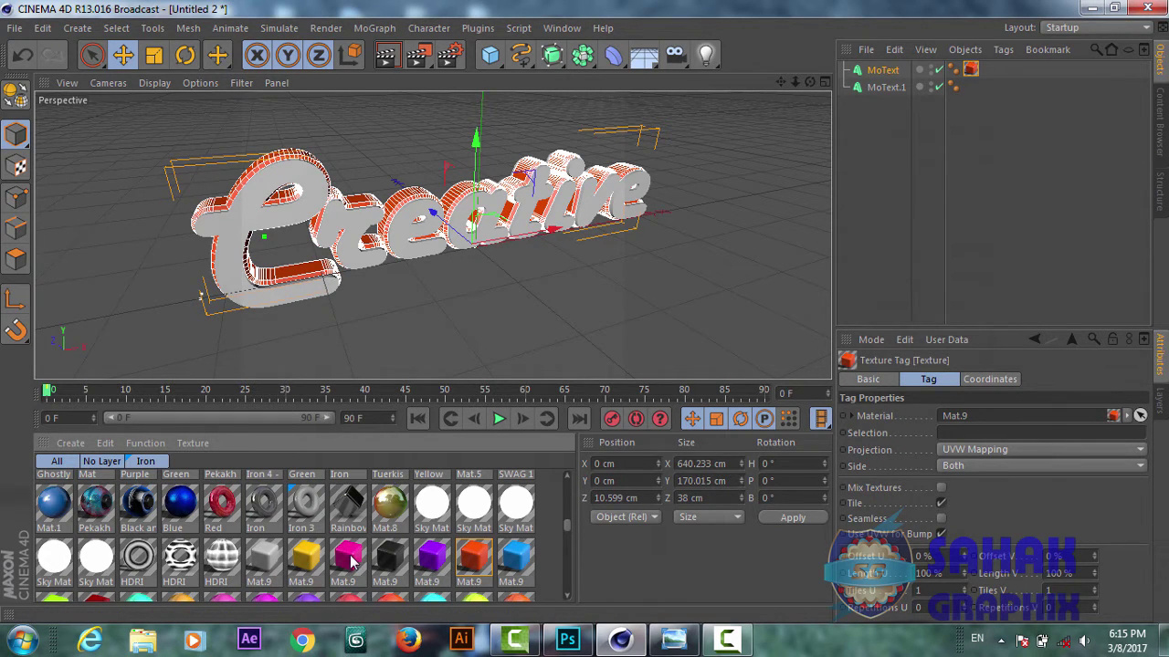
{"action": "left_click_drag", "start_coordinate": [348, 560], "coordinate": [402, 242]}
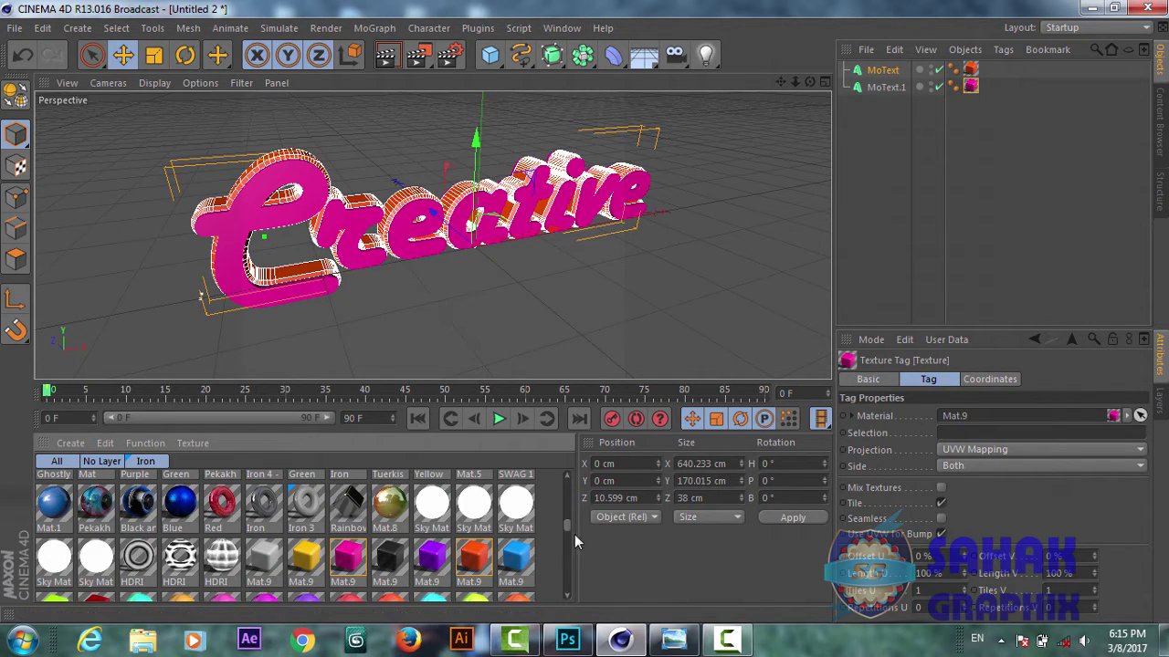
- Apply the Chrome material to the text, limited to the R1 selection
{"action": "left_click_drag", "start_coordinate": [568, 529], "coordinate": [568, 564]}
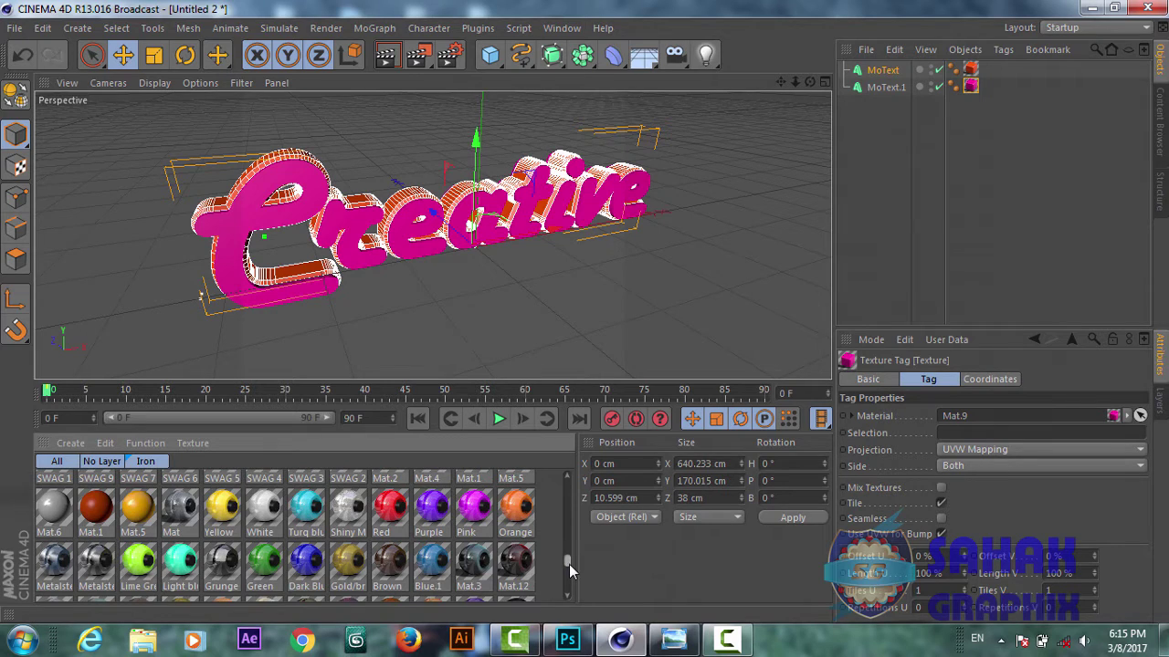
{"action": "left_click_drag", "start_coordinate": [569, 564], "coordinate": [570, 580]}
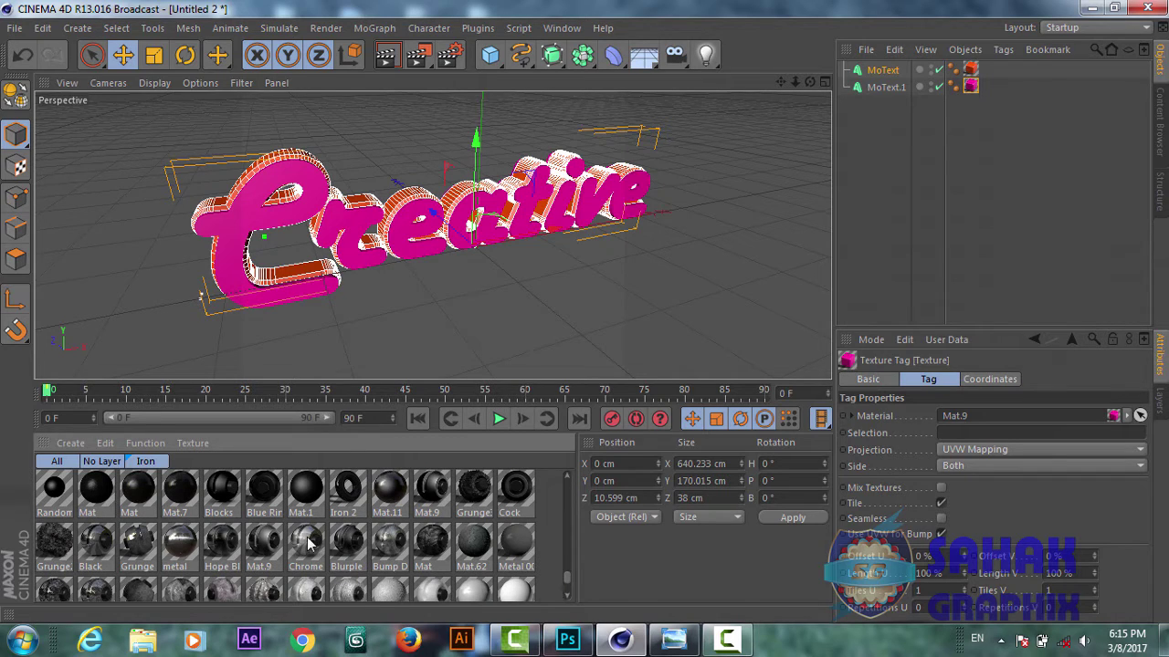
{"action": "left_click_drag", "start_coordinate": [308, 543], "coordinate": [409, 205]}
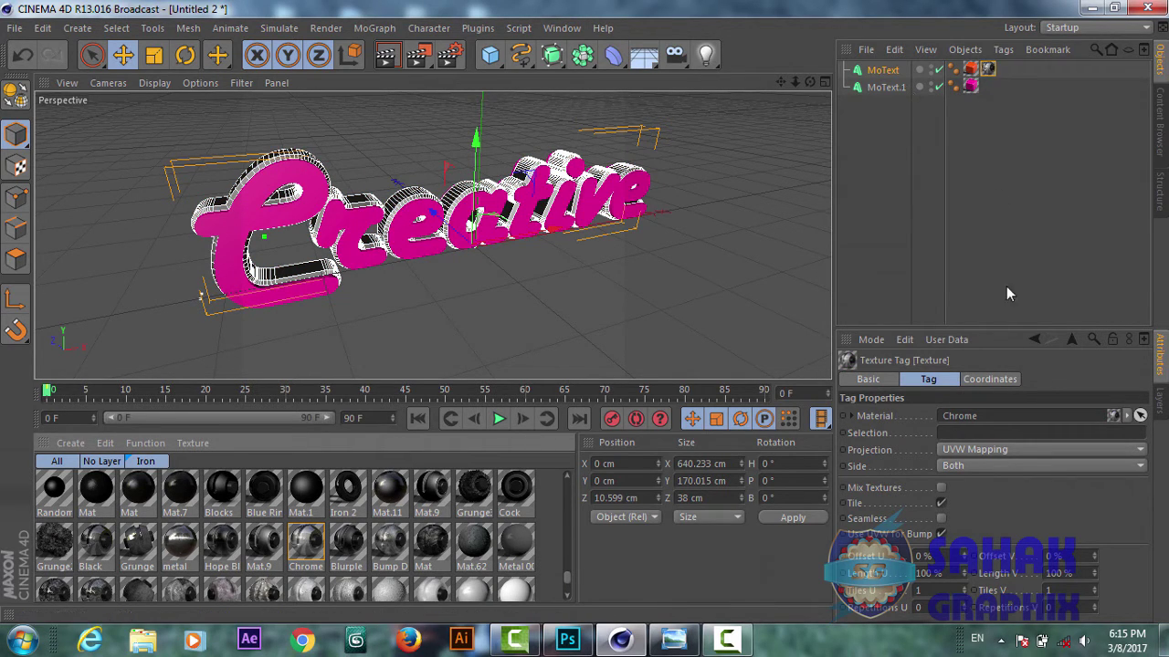
{"action": "left_click", "coordinate": [964, 435]}
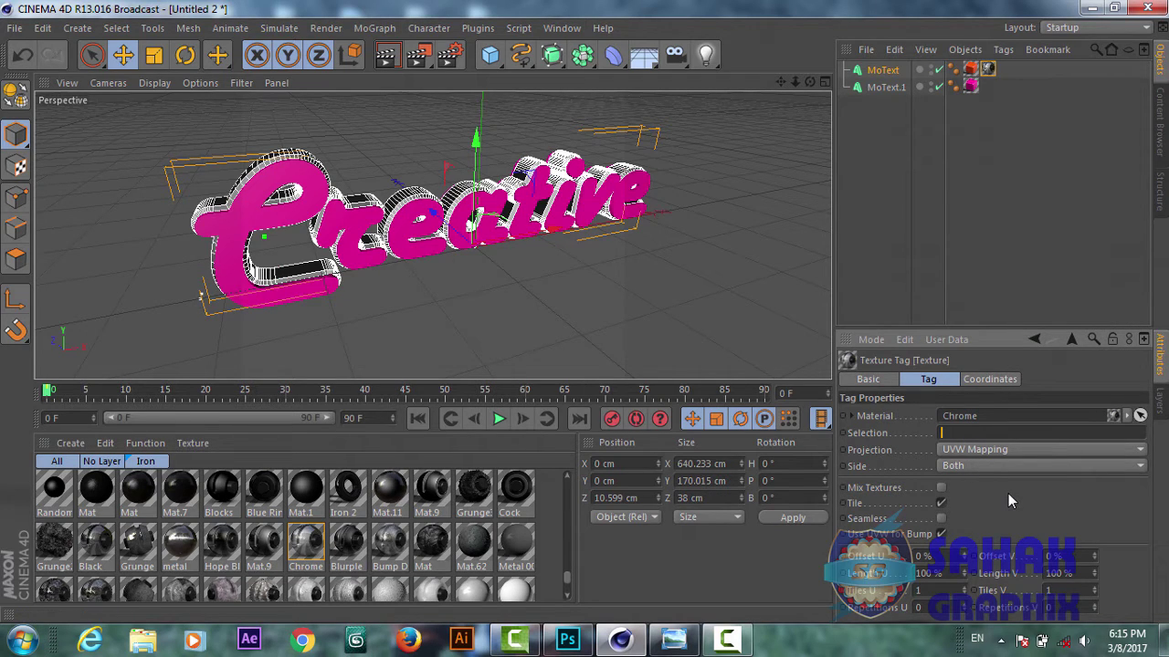
{"action": "type", "text": "R"}
{"action": "type", "text": "1"}
{"action": "key", "text": "Return"}
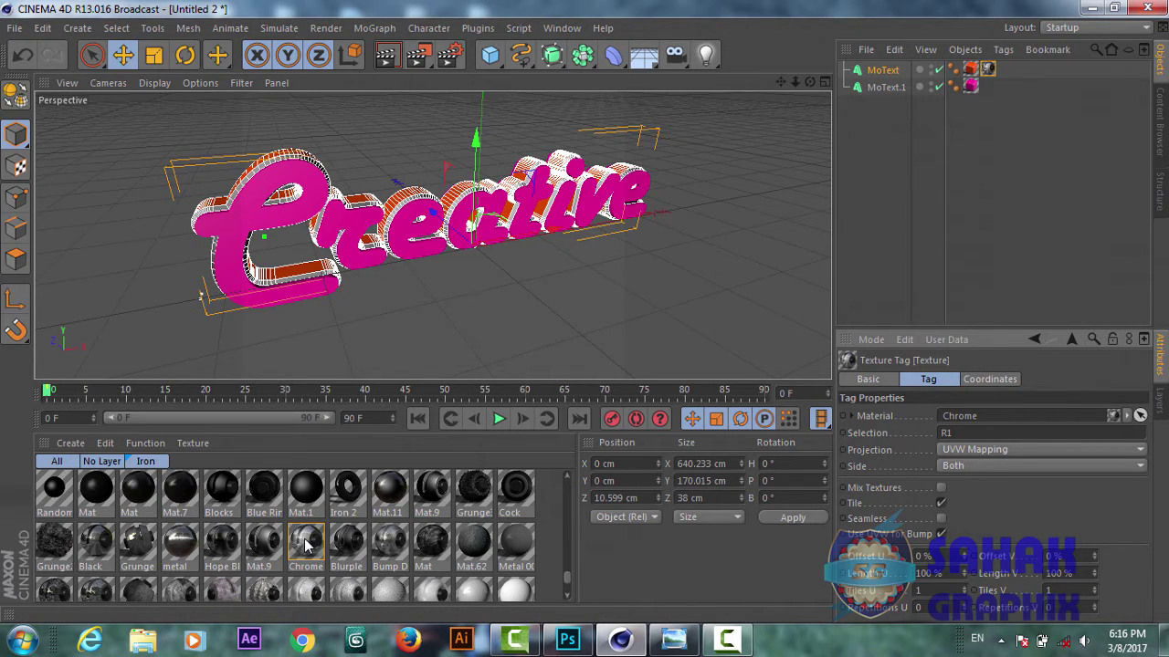
- Add a second Chrome material to MoText, limited to the R2 selection
{"action": "mouse_move", "coordinate": [310, 548]}
{"action": "left_mouse_down"}
{"action": "mouse_move", "coordinate": [852, 212]}
{"action": "mouse_move", "coordinate": [886, 73]}
{"action": "left_mouse_up"}
{"action": "left_click", "coordinate": [963, 431]}
{"action": "type", "text": "2"}
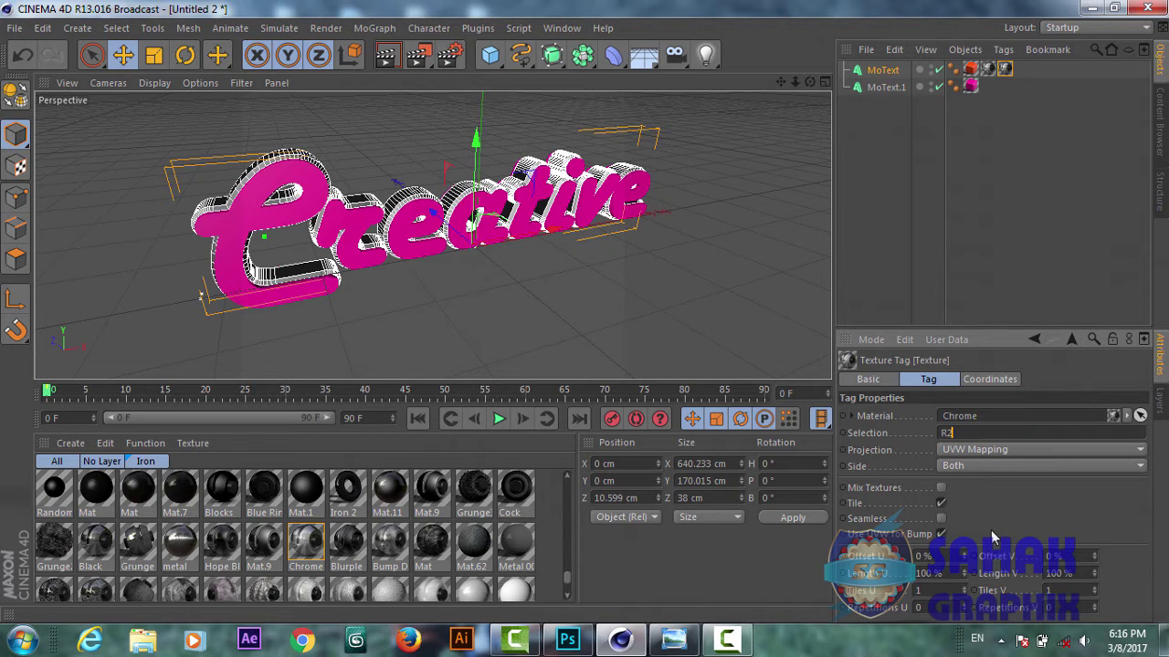
{"action": "key", "text": "Return"}
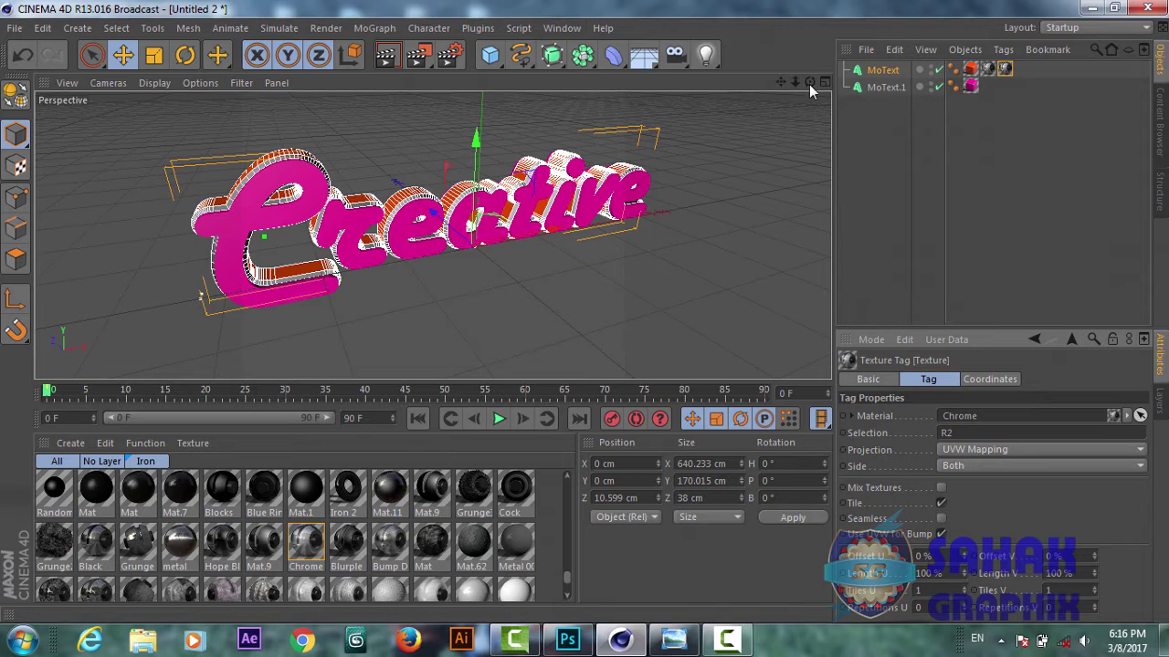
{"action": "mouse_move", "coordinate": [810, 83]}
{"action": "left_mouse_down"}
{"action": "mouse_move", "coordinate": [432, 235]}
{"action": "mouse_move", "coordinate": [603, 223]}
{"action": "left_mouse_up"}
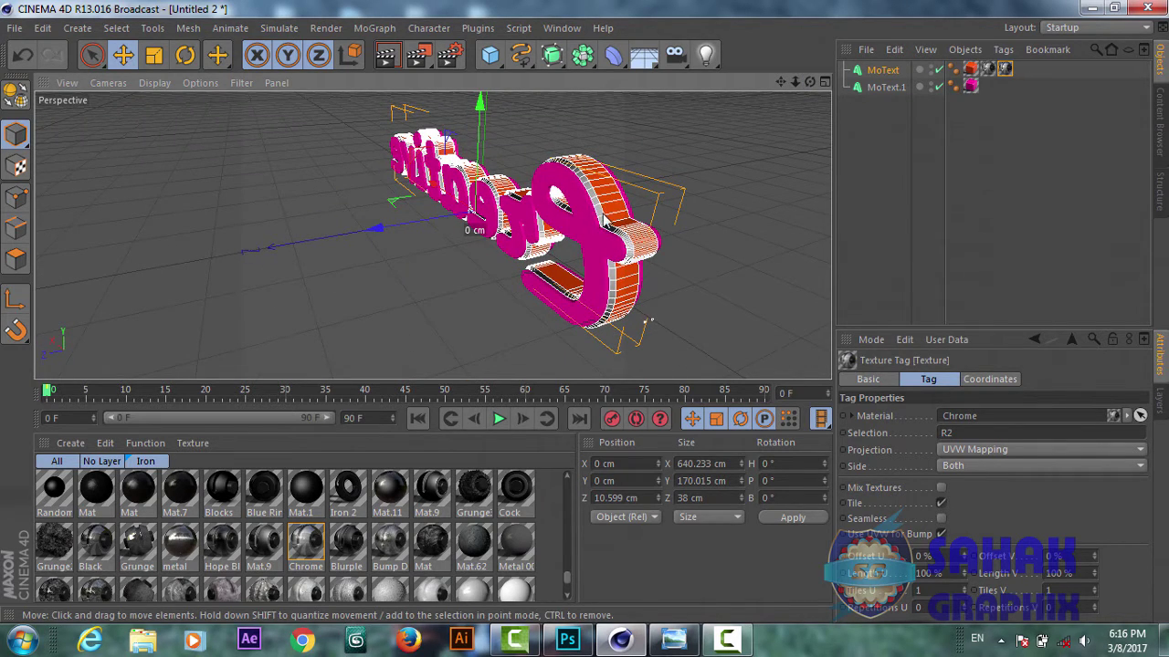
- Orbit back to face the text and add a Floor beneath it
{"action": "left_click_drag", "start_coordinate": [810, 83], "coordinate": [201, 292]}
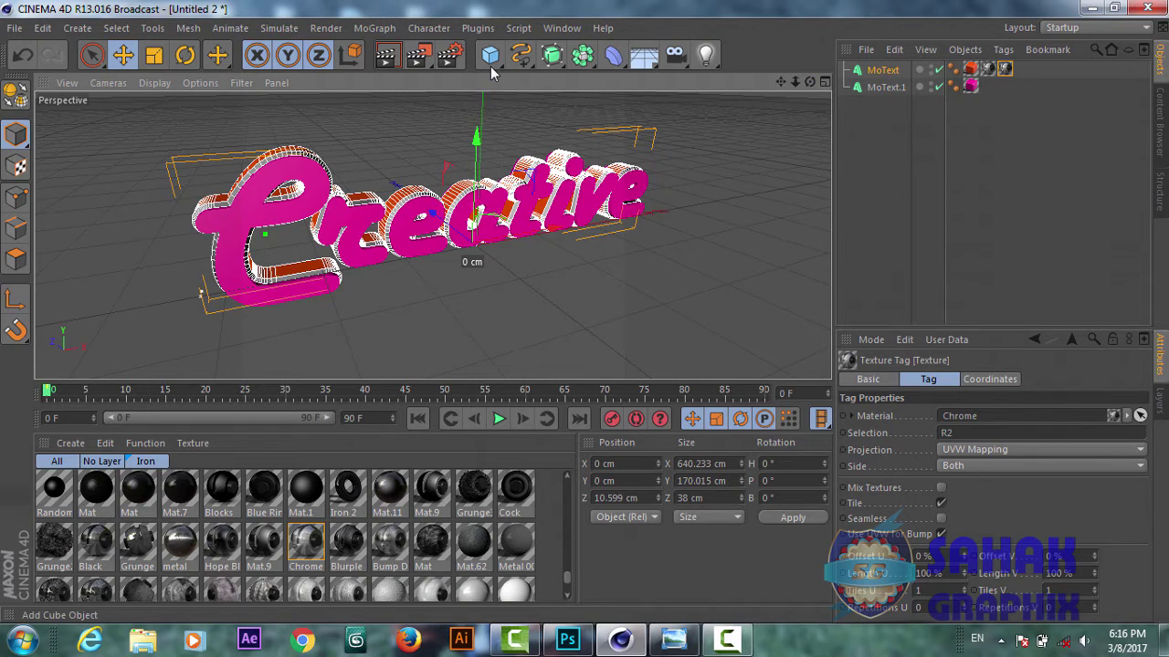
{"action": "left_click", "coordinate": [645, 62]}
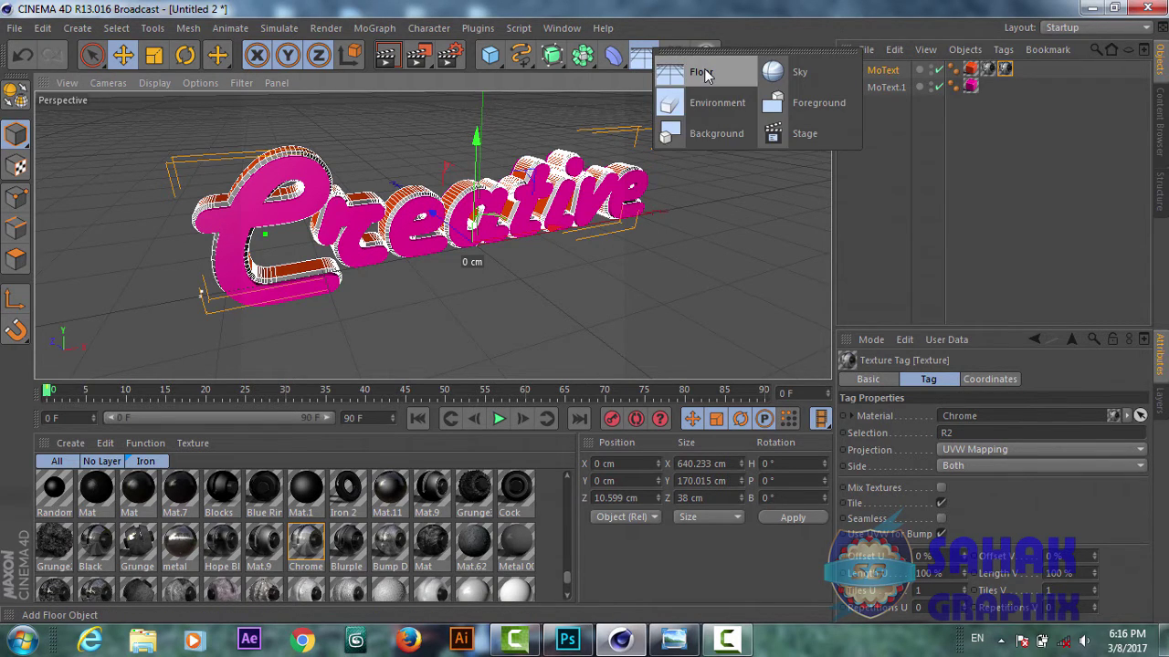
{"action": "left_click", "coordinate": [702, 73]}
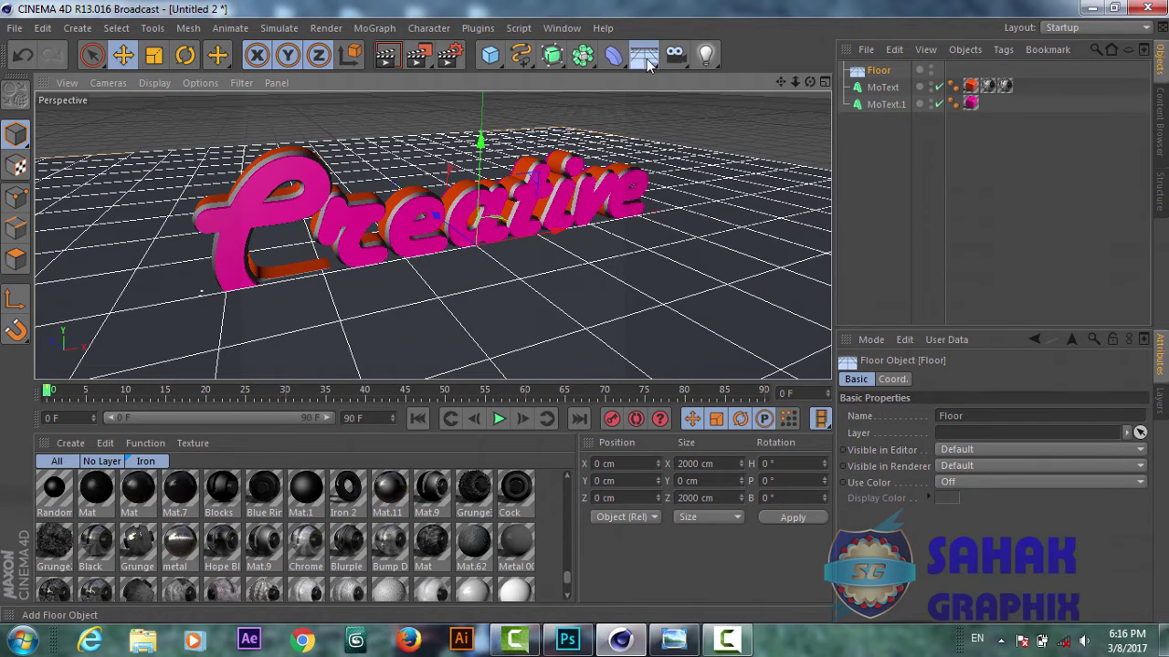
- Add a Background object to the scene, then select the Floor
{"action": "left_click", "coordinate": [648, 62]}
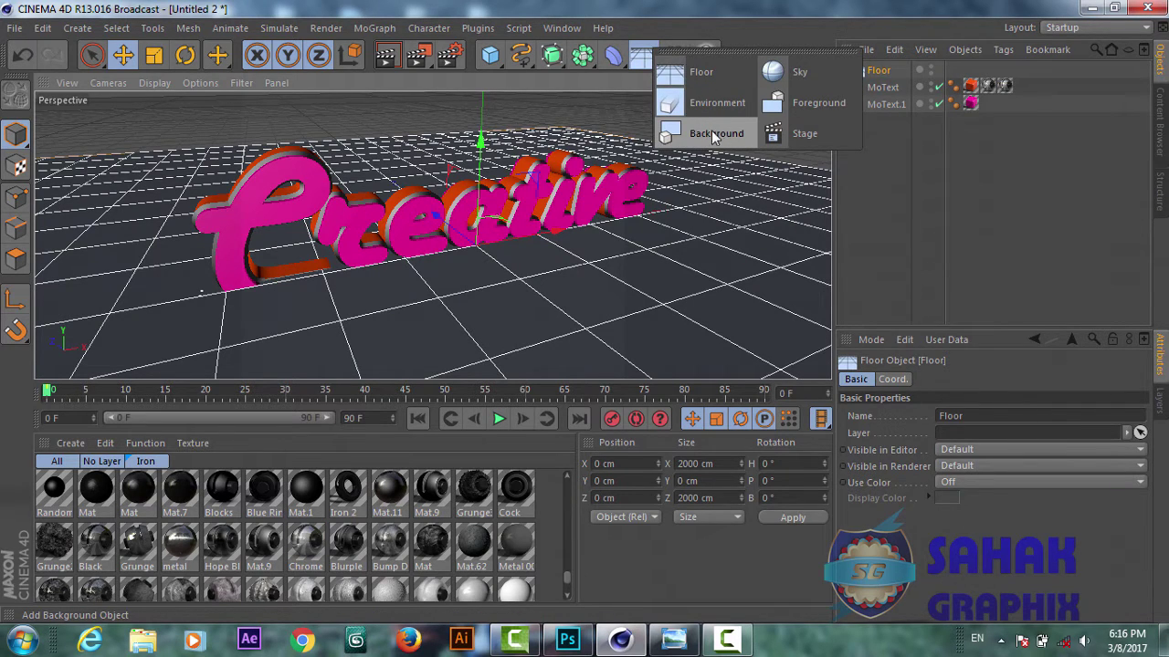
{"action": "left_click", "coordinate": [711, 133]}
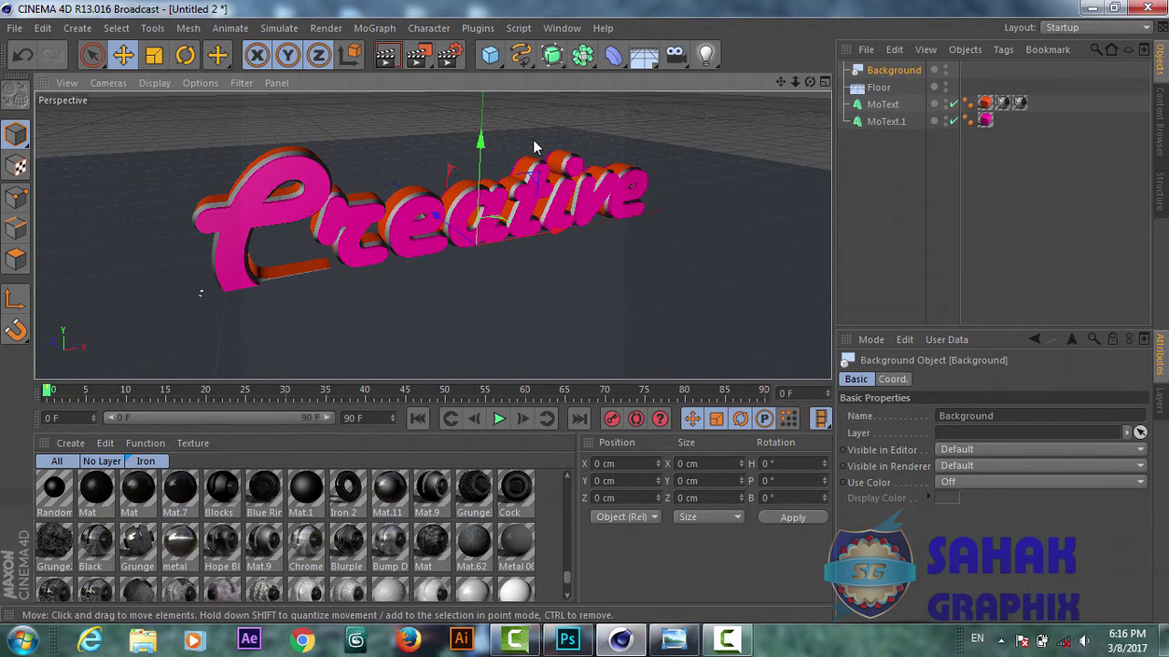
{"action": "key", "text": "ctrl+z"}
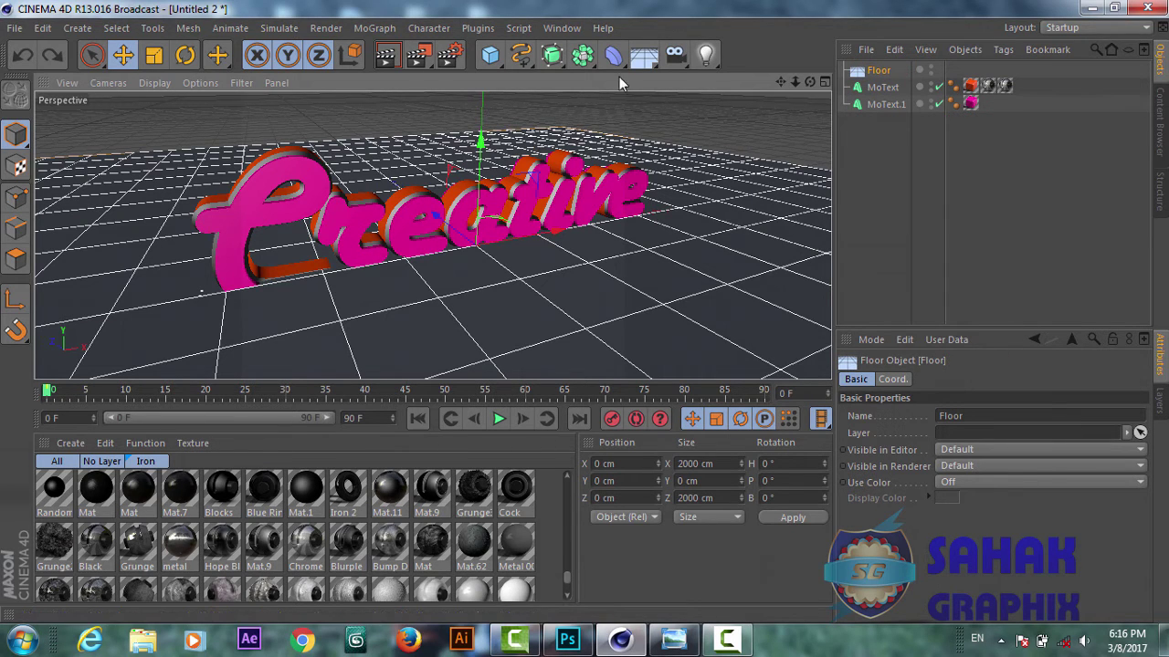
{"action": "left_click", "coordinate": [655, 60]}
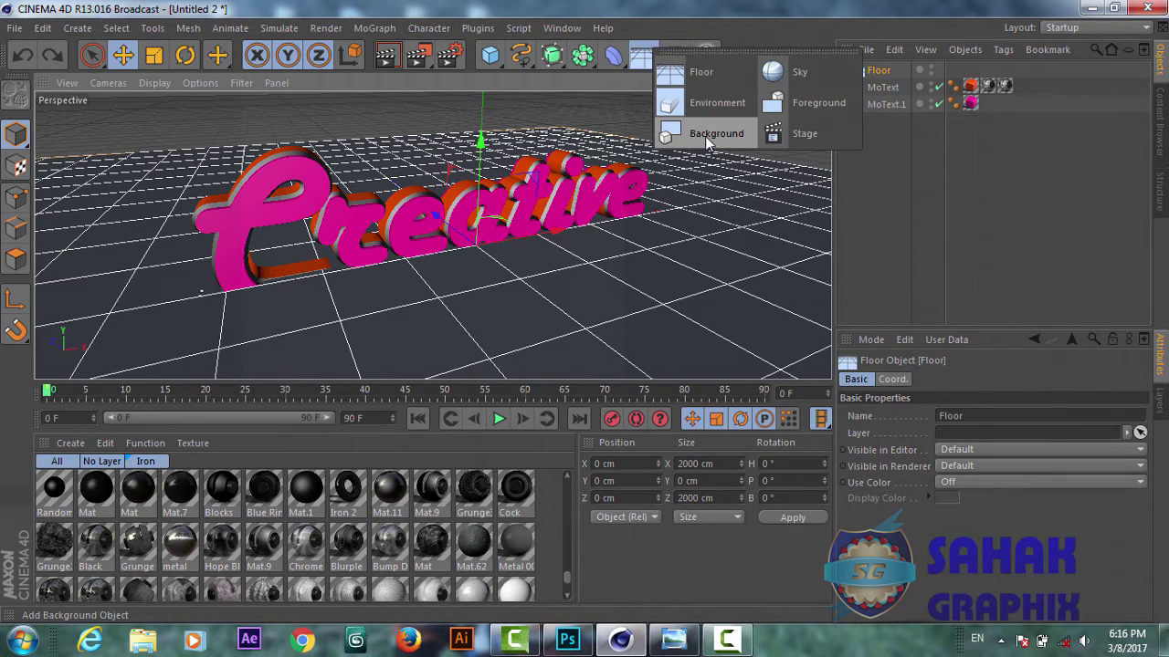
{"action": "left_click", "coordinate": [705, 136]}
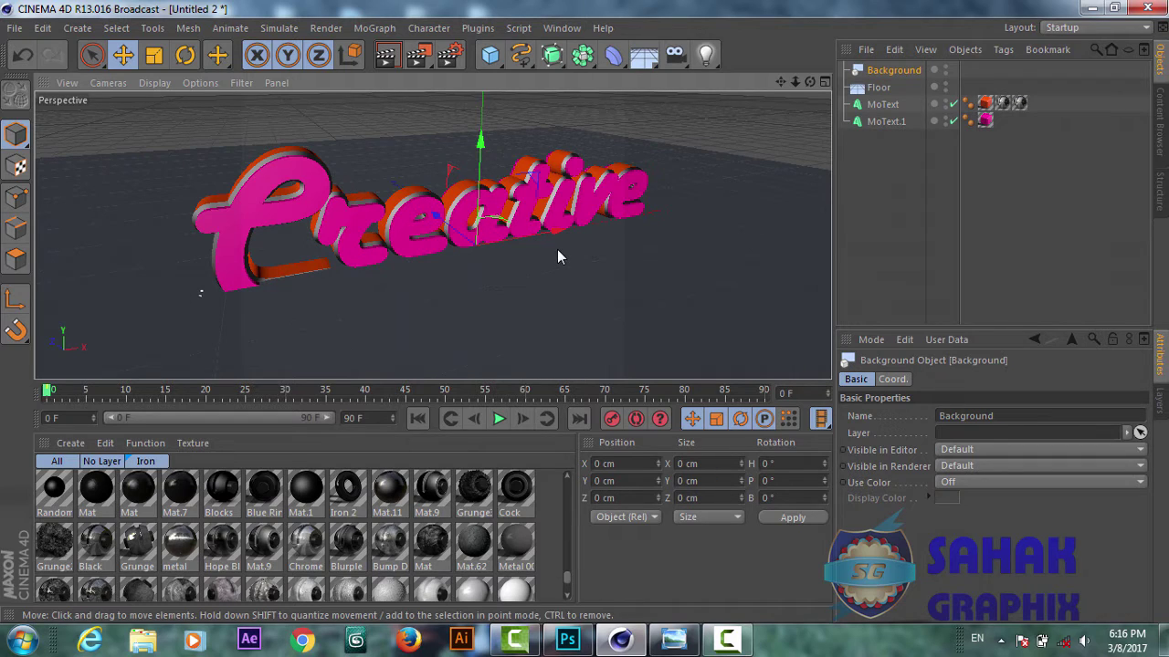
{"action": "left_click", "coordinate": [881, 89]}
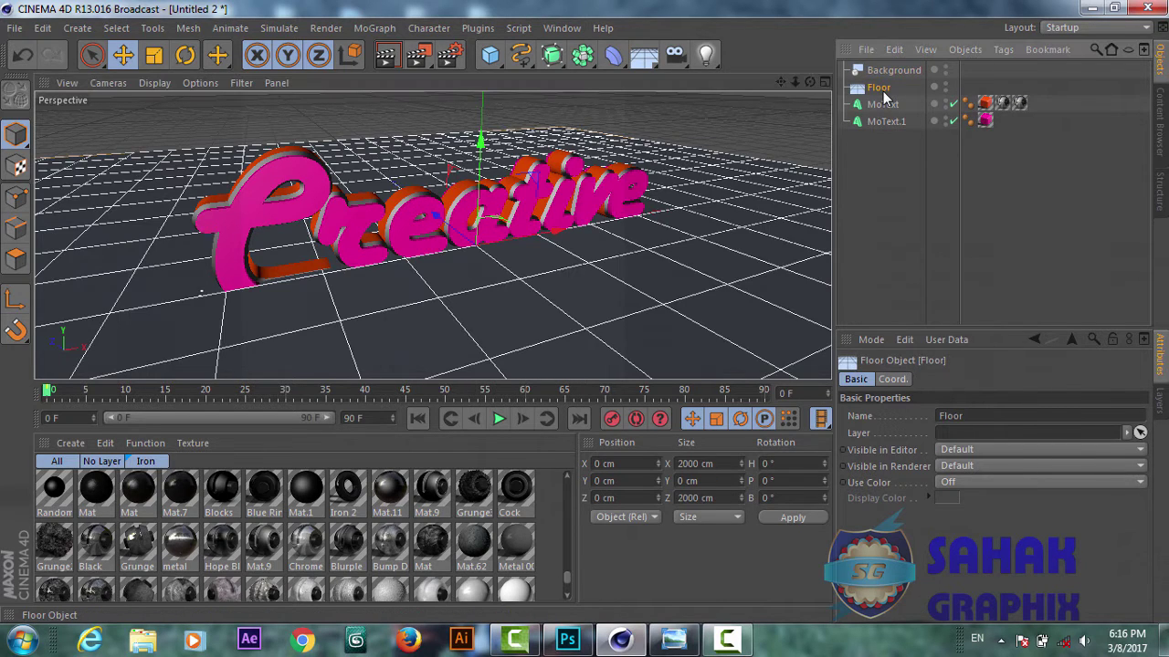
- Give the Floor a Compositing tag with Compositing Background enabled
{"action": "right_click", "coordinate": [883, 92]}
{"action": "mouse_move", "coordinate": [942, 79]}
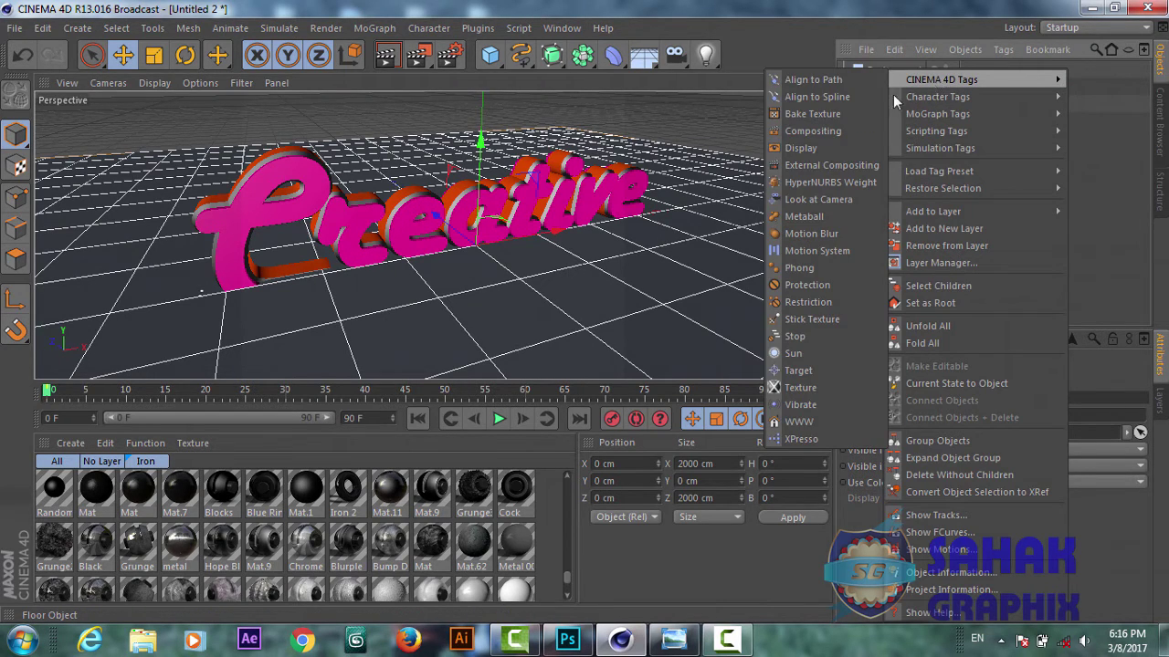
{"action": "left_click", "coordinate": [840, 132]}
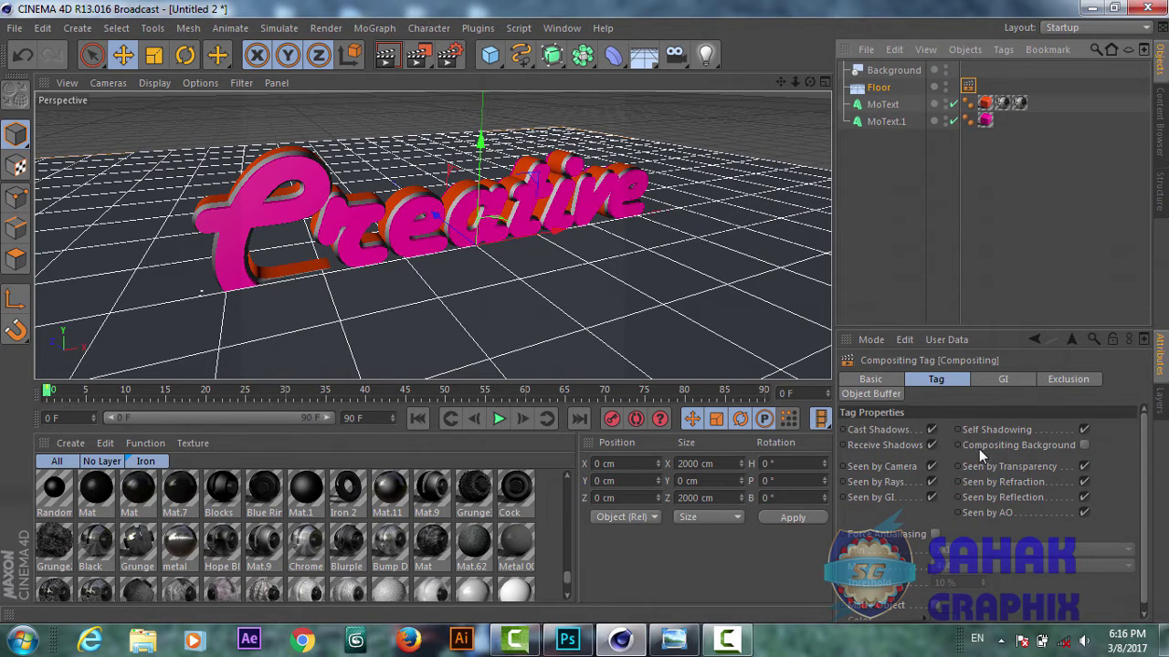
{"action": "left_click", "coordinate": [1083, 445]}
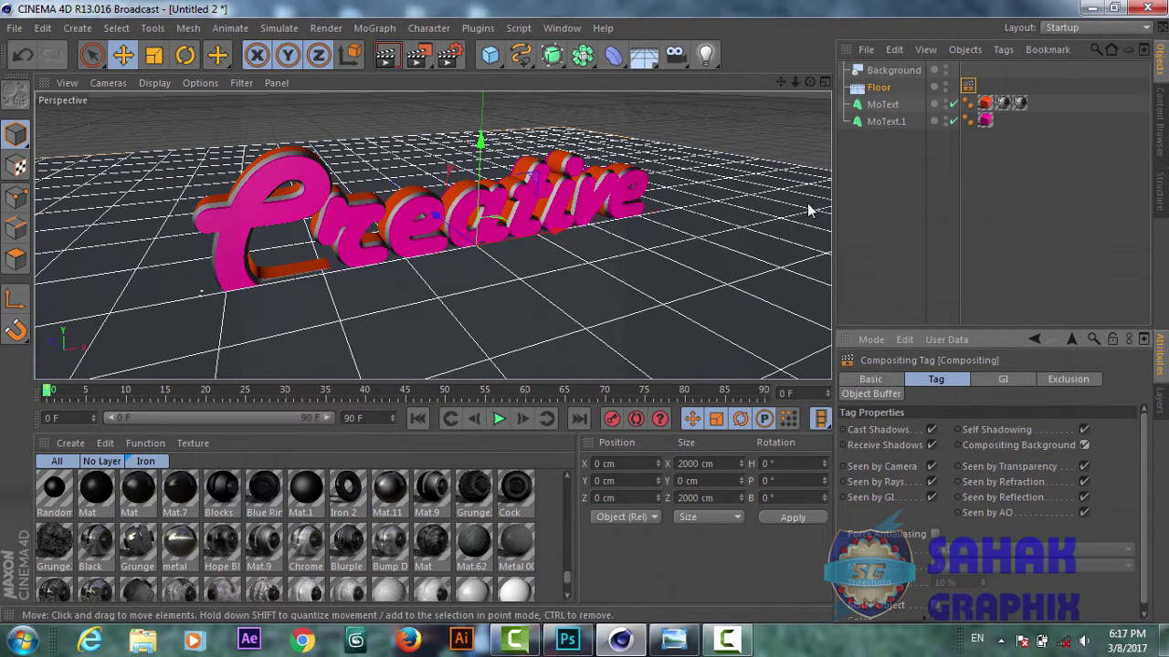
- Render the view, dismiss the texture warning, and return to editing
{"action": "left_click", "coordinate": [391, 61]}
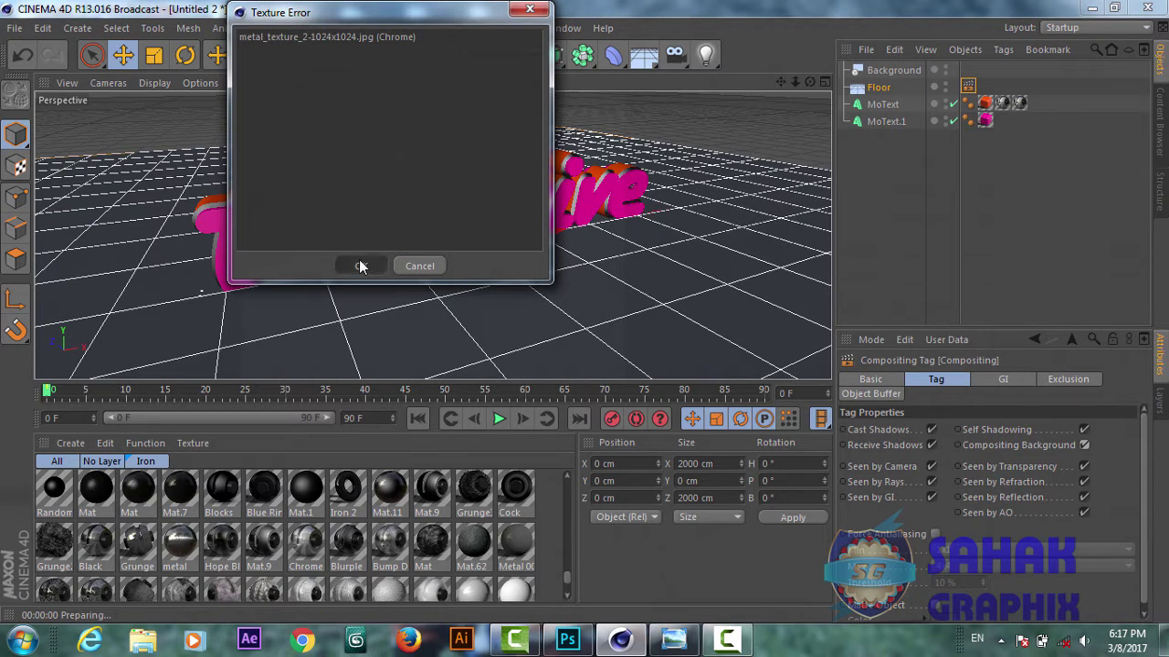
{"action": "left_click", "coordinate": [359, 265]}
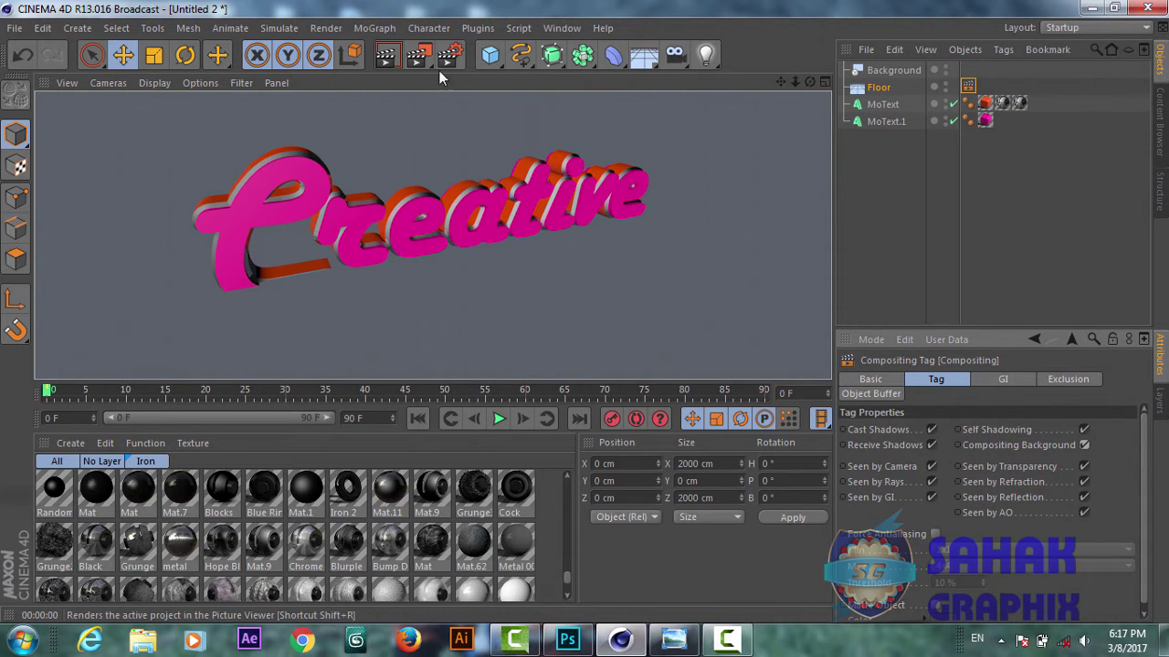
{"action": "left_click", "coordinate": [676, 237]}
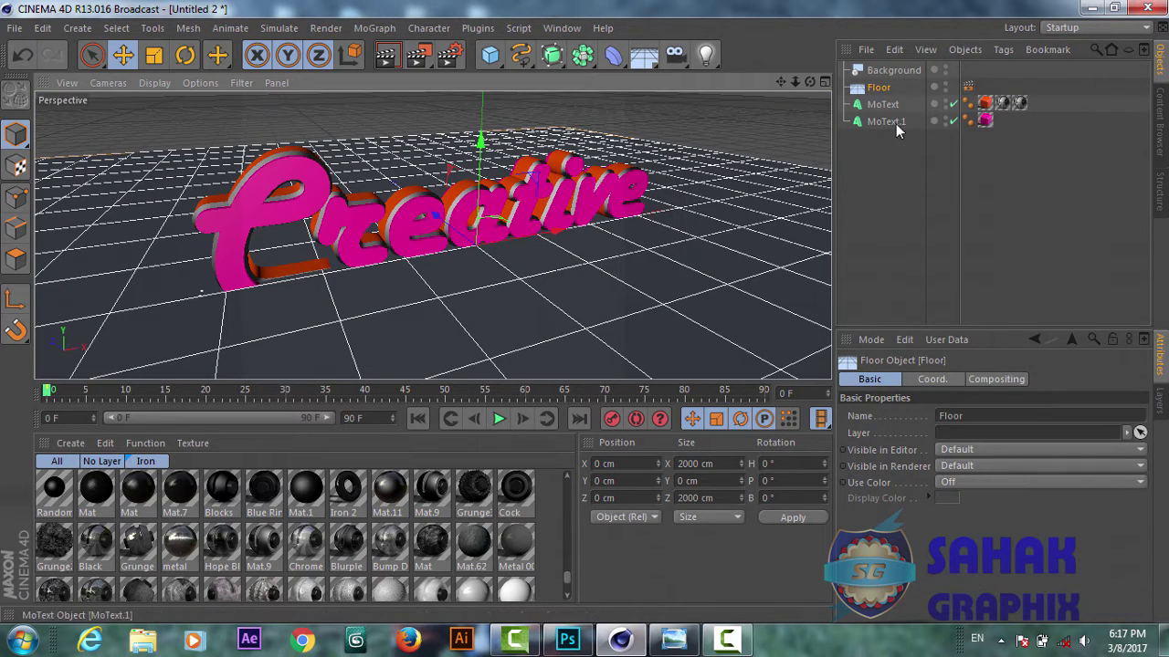
- Select MoText and MoText.1 and raise them to a Y position of about 31 cm
{"action": "left_click_drag", "start_coordinate": [893, 138], "coordinate": [902, 98]}
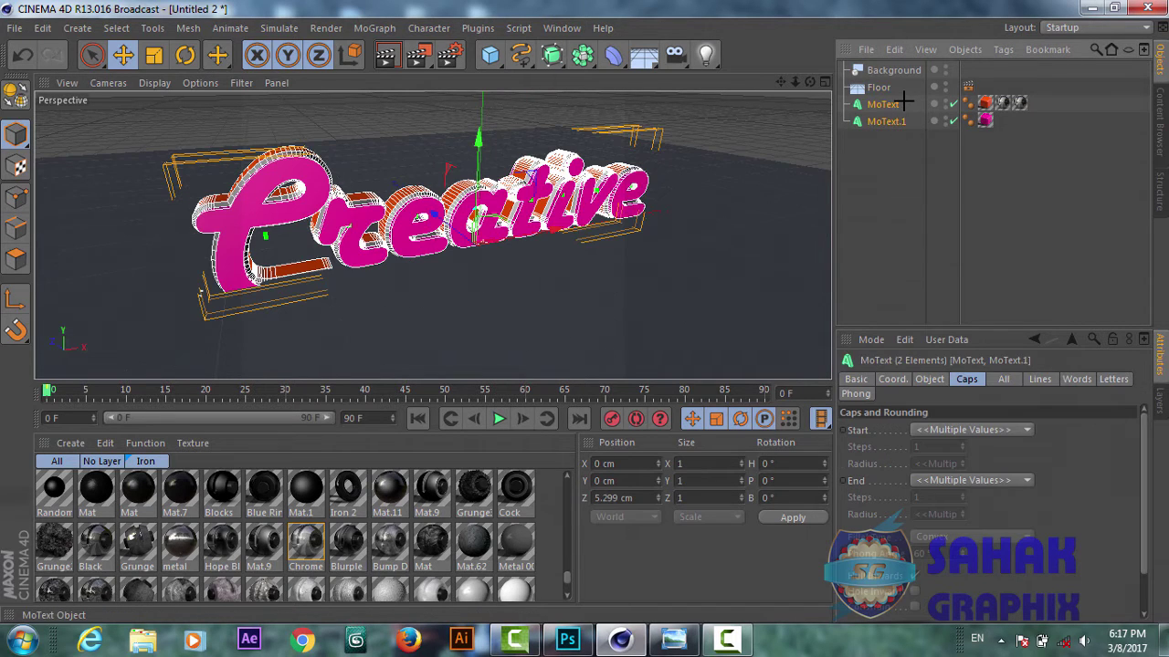
{"action": "left_click_drag", "start_coordinate": [477, 133], "coordinate": [473, 120]}
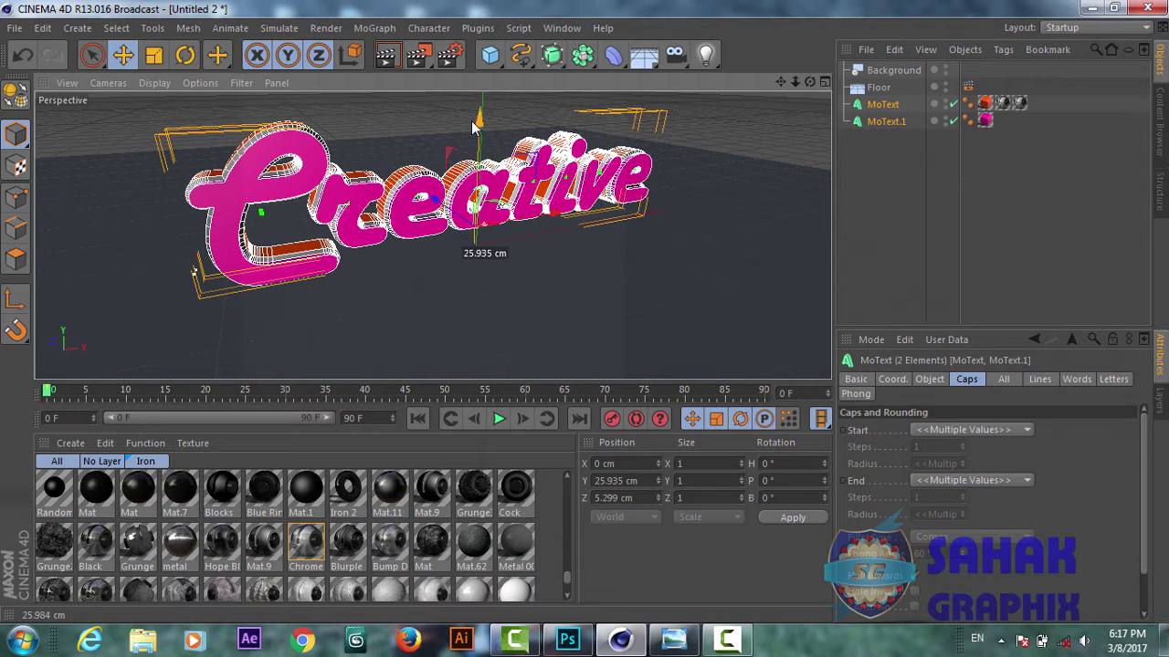
{"action": "left_click_drag", "start_coordinate": [473, 125], "coordinate": [468, 119]}
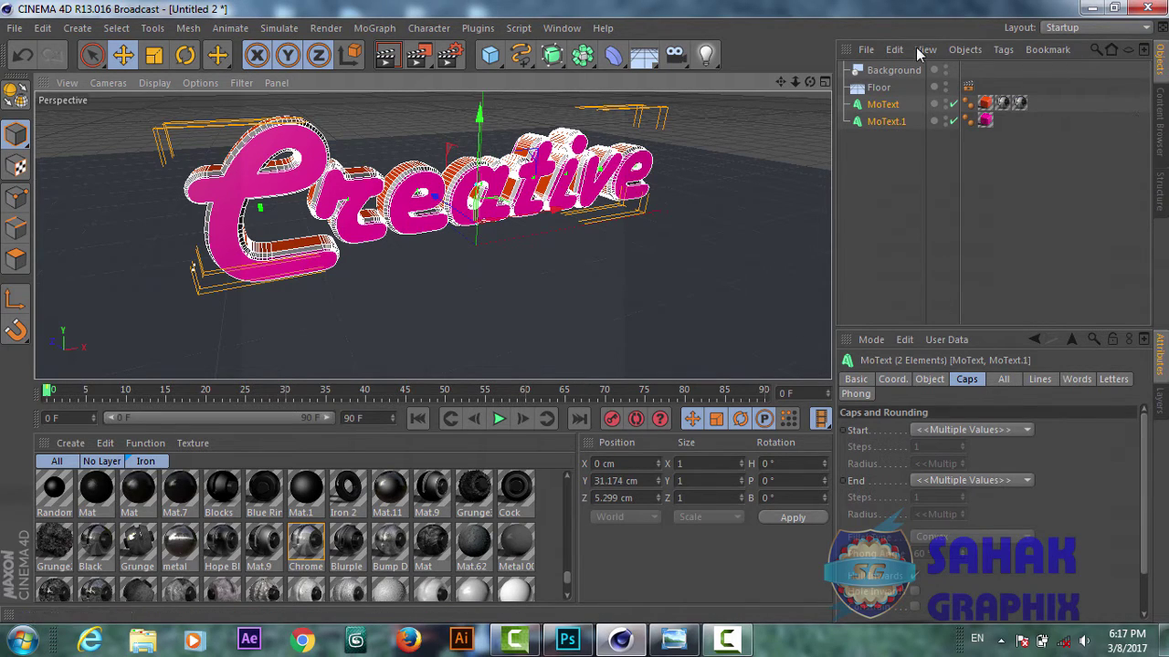
{"action": "left_click", "coordinate": [649, 61]}
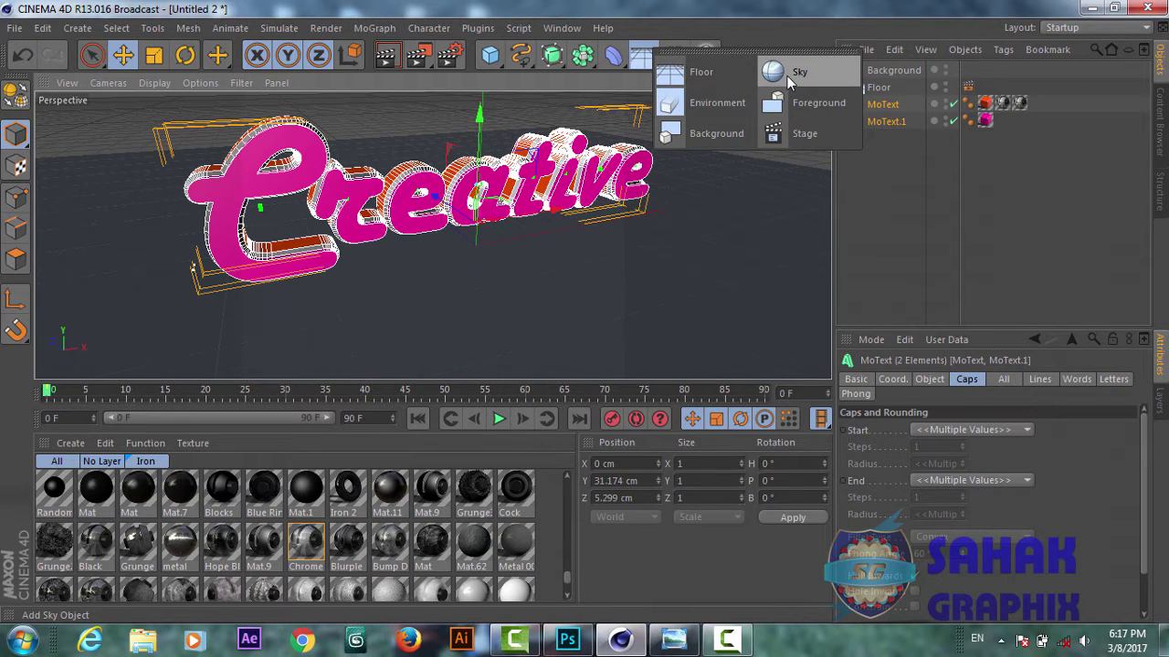
- Add a Sky object and apply the HDRI 001 material from the Content Browser
{"action": "left_click", "coordinate": [787, 76]}
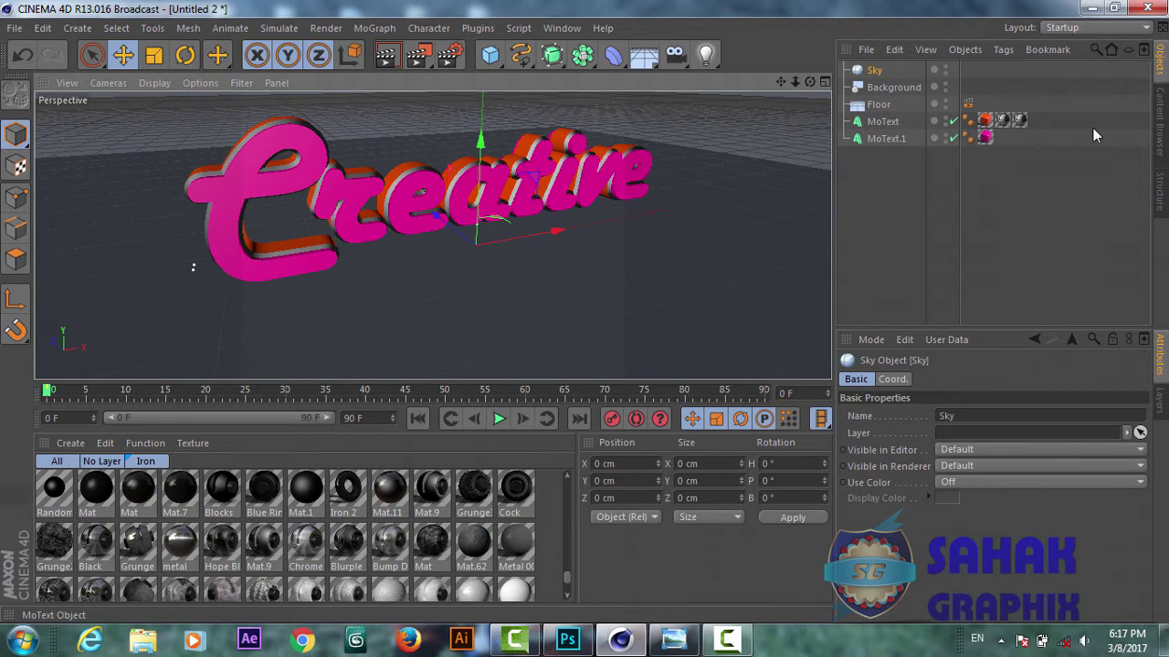
{"action": "left_click", "coordinate": [1163, 141]}
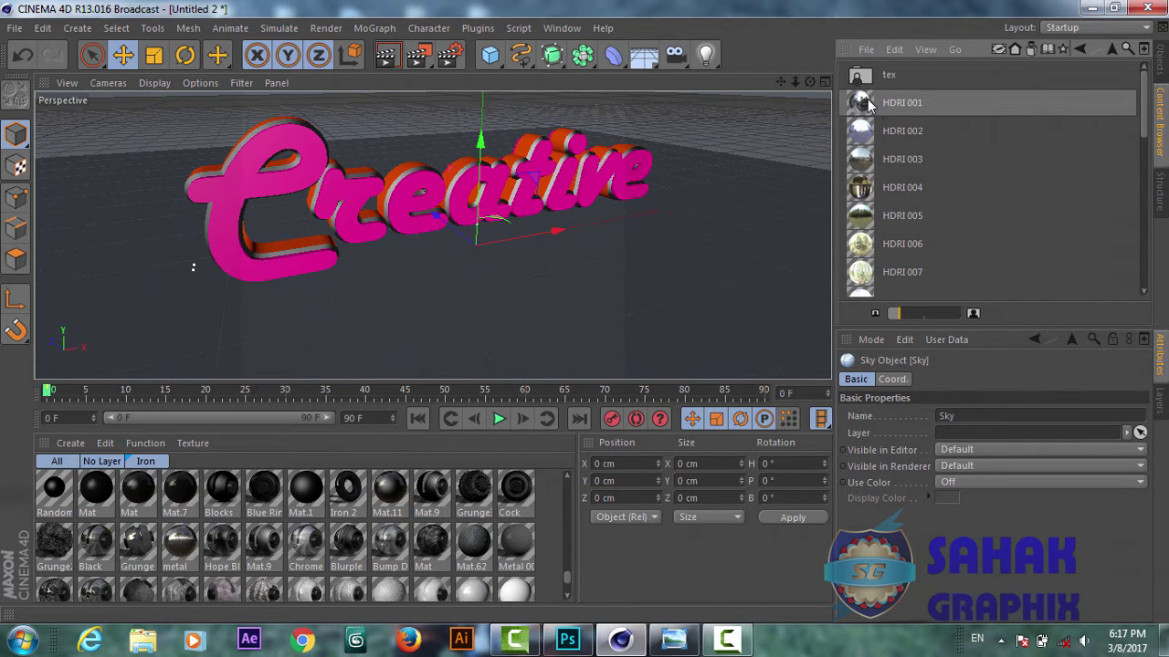
{"action": "left_click", "coordinate": [868, 103]}
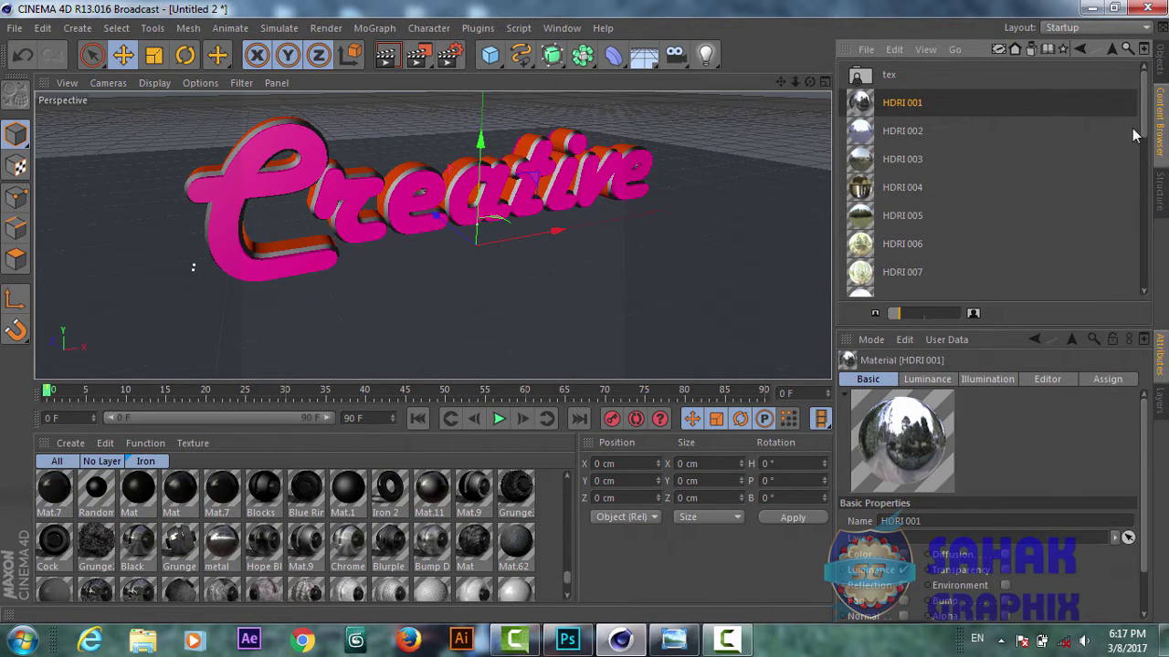
{"action": "left_click", "coordinate": [1162, 68]}
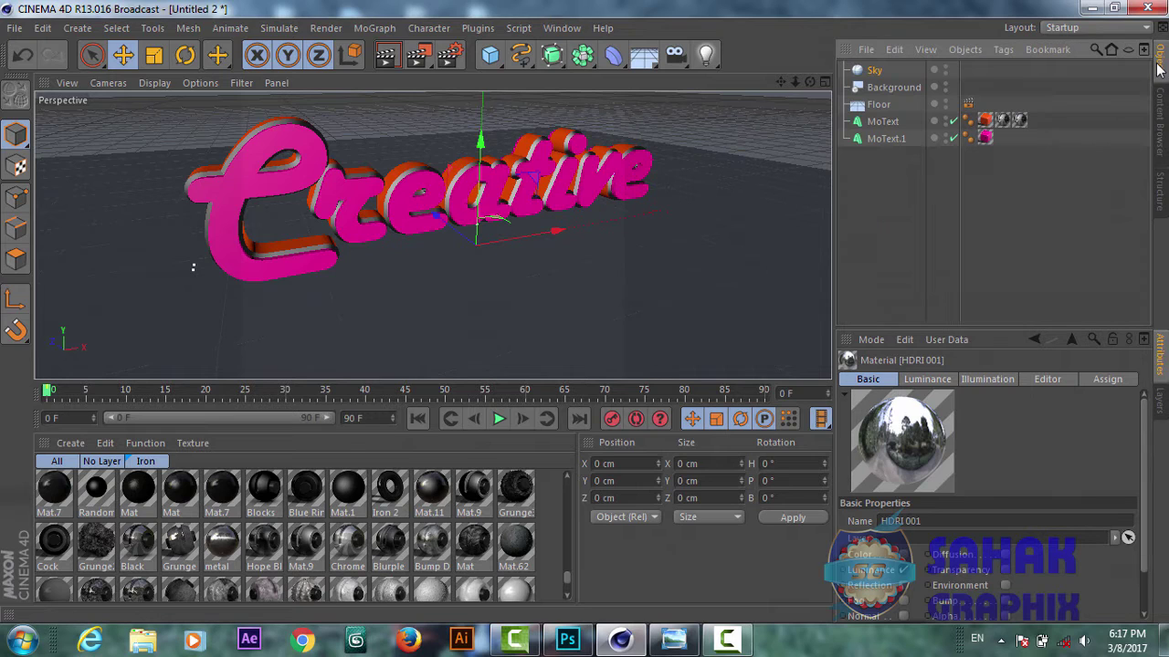
{"action": "left_click_drag", "start_coordinate": [916, 441], "coordinate": [875, 72]}
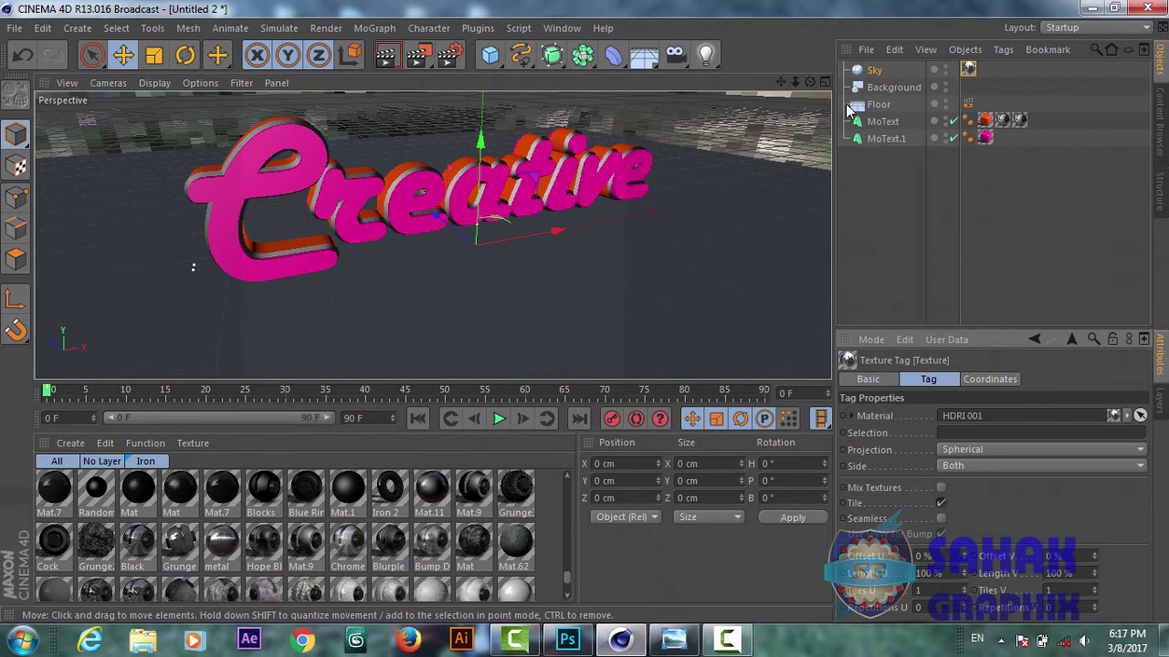
- Add a Compositing tag to the Sky with Seen by Camera turned off
{"action": "right_click", "coordinate": [881, 71]}
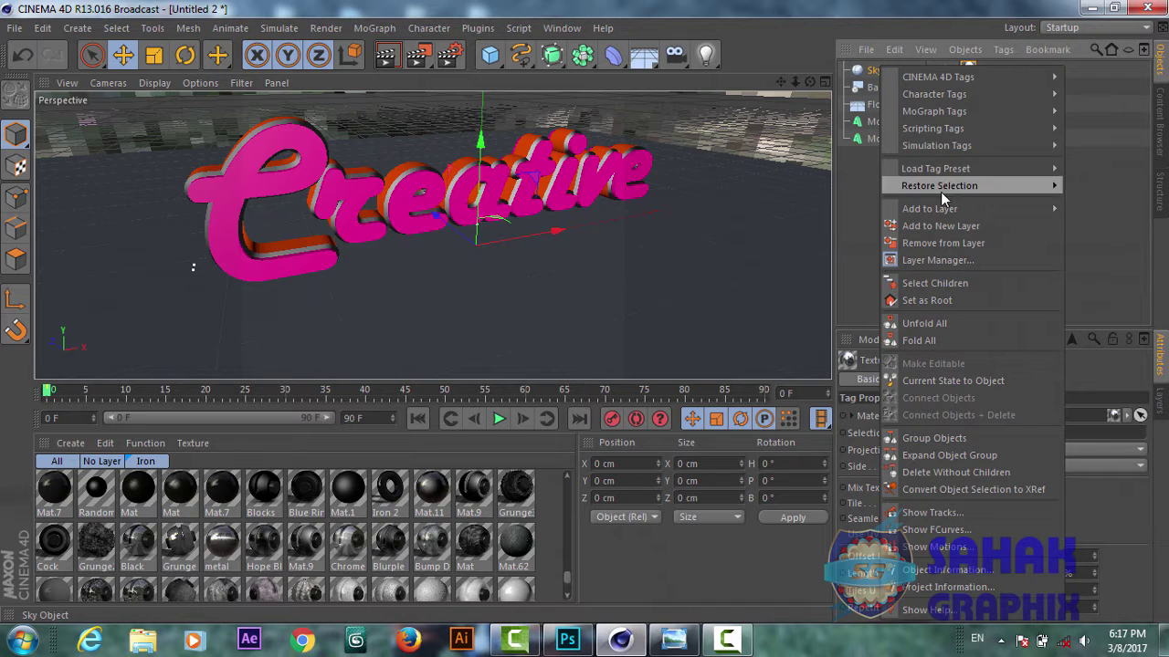
{"action": "mouse_move", "coordinate": [938, 77]}
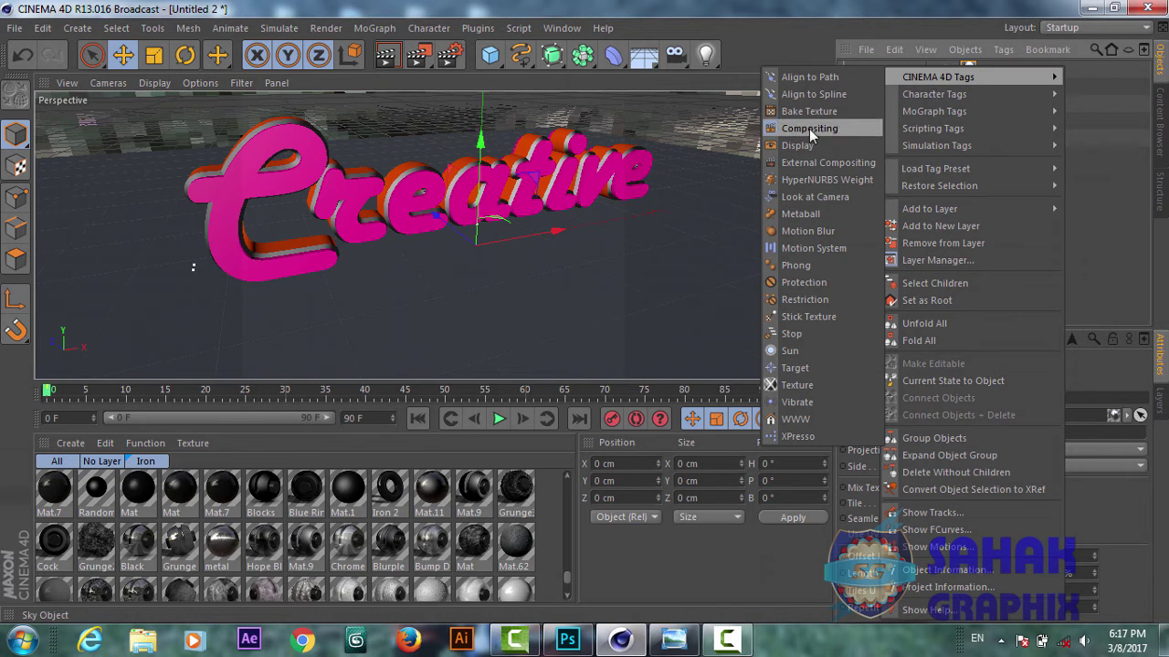
{"action": "left_click", "coordinate": [809, 129]}
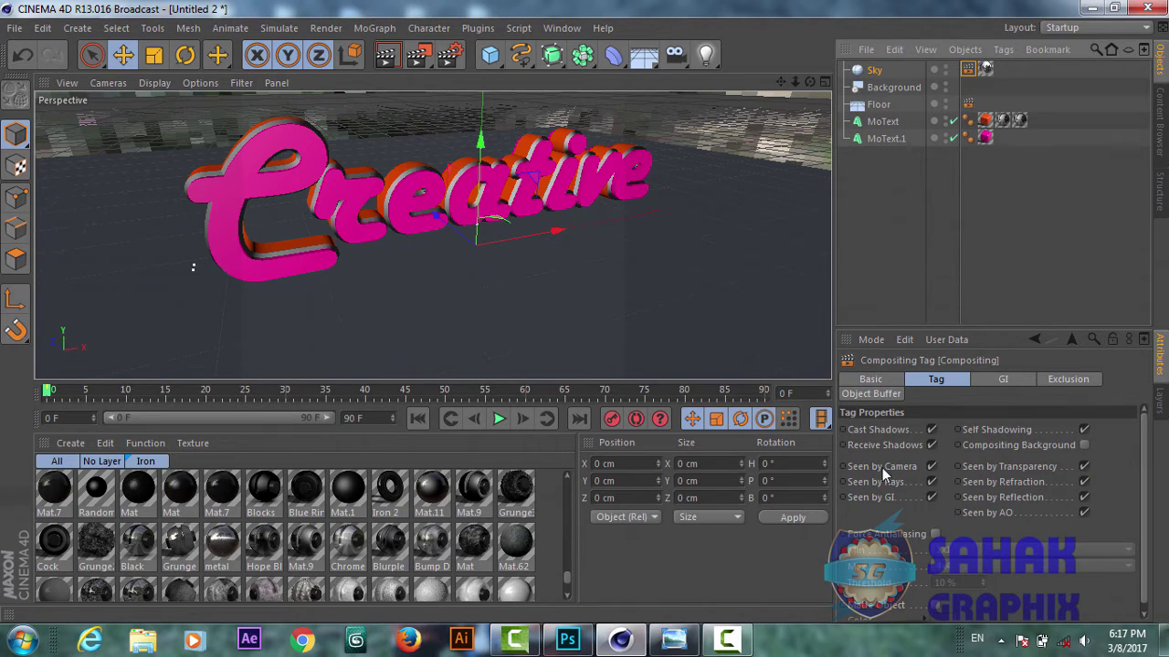
{"action": "left_click", "coordinate": [932, 466]}
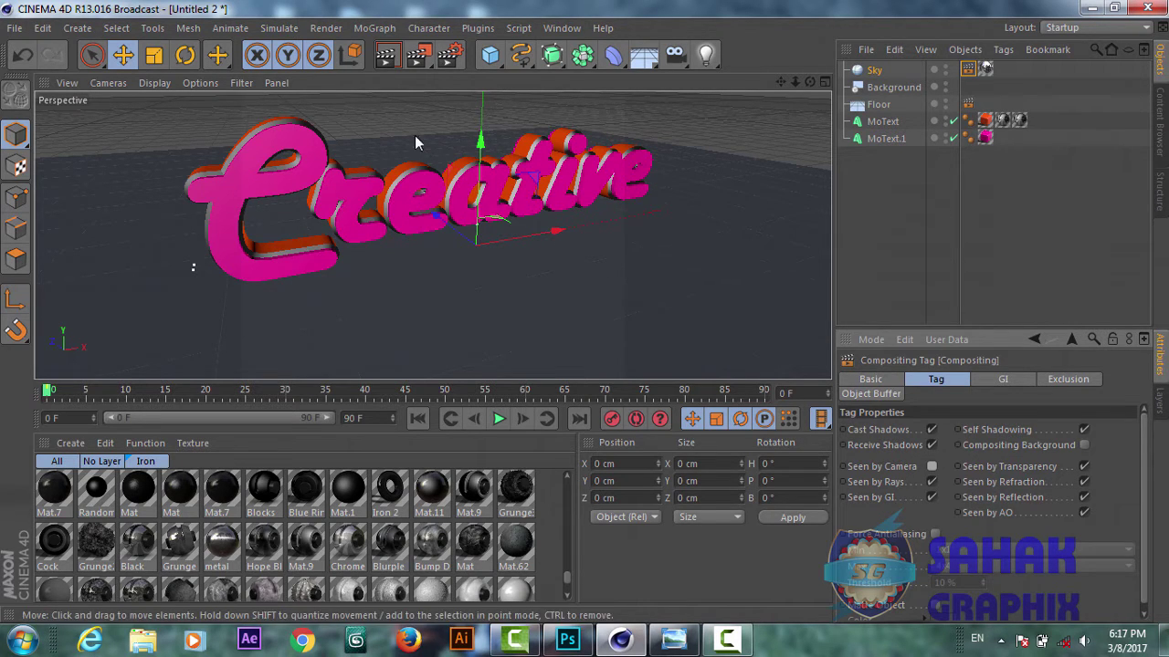
- Add Ambient Occlusion and Global Illumination effects in Render Settings
{"action": "left_click", "coordinate": [450, 58]}
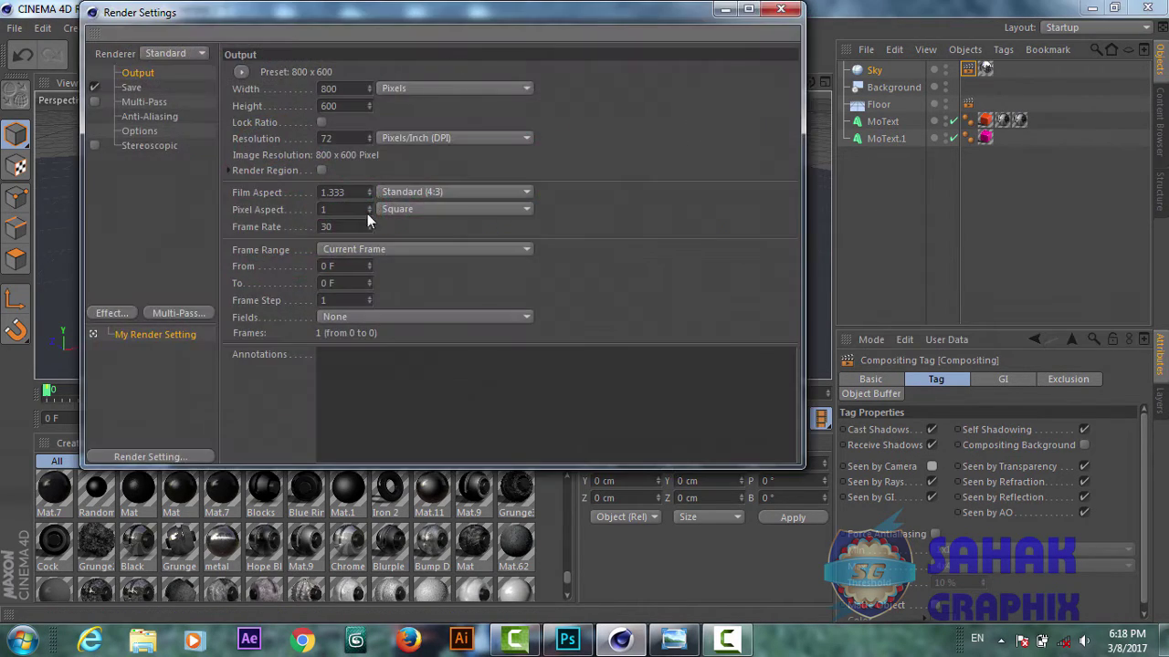
{"action": "left_click", "coordinate": [118, 316]}
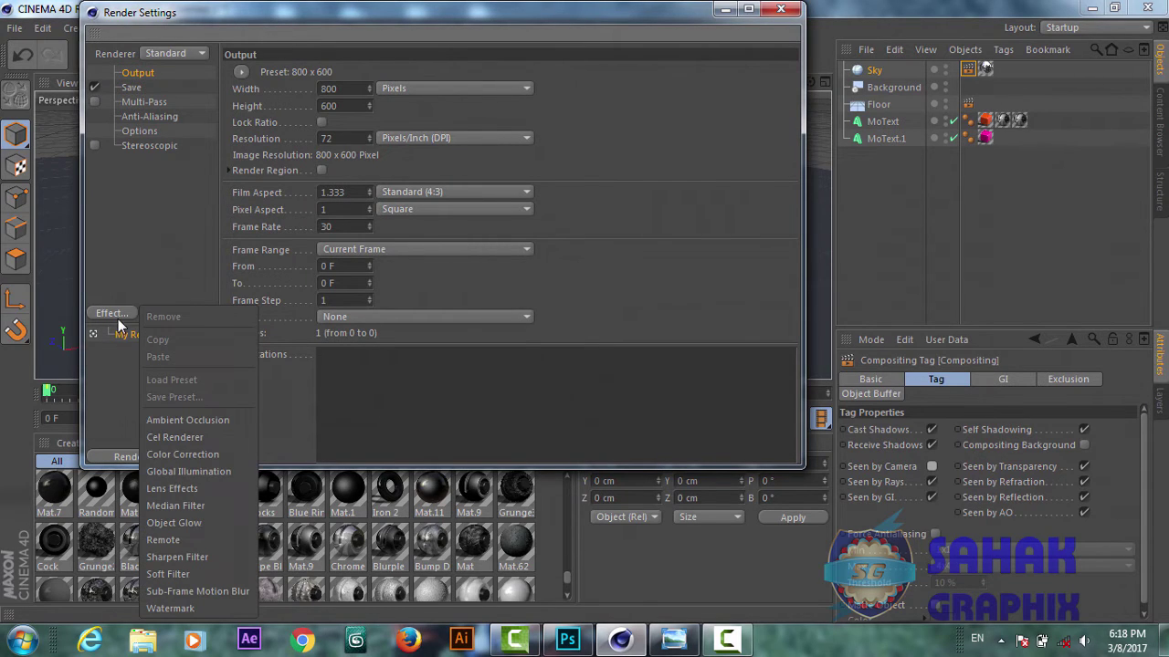
{"action": "left_click", "coordinate": [178, 422]}
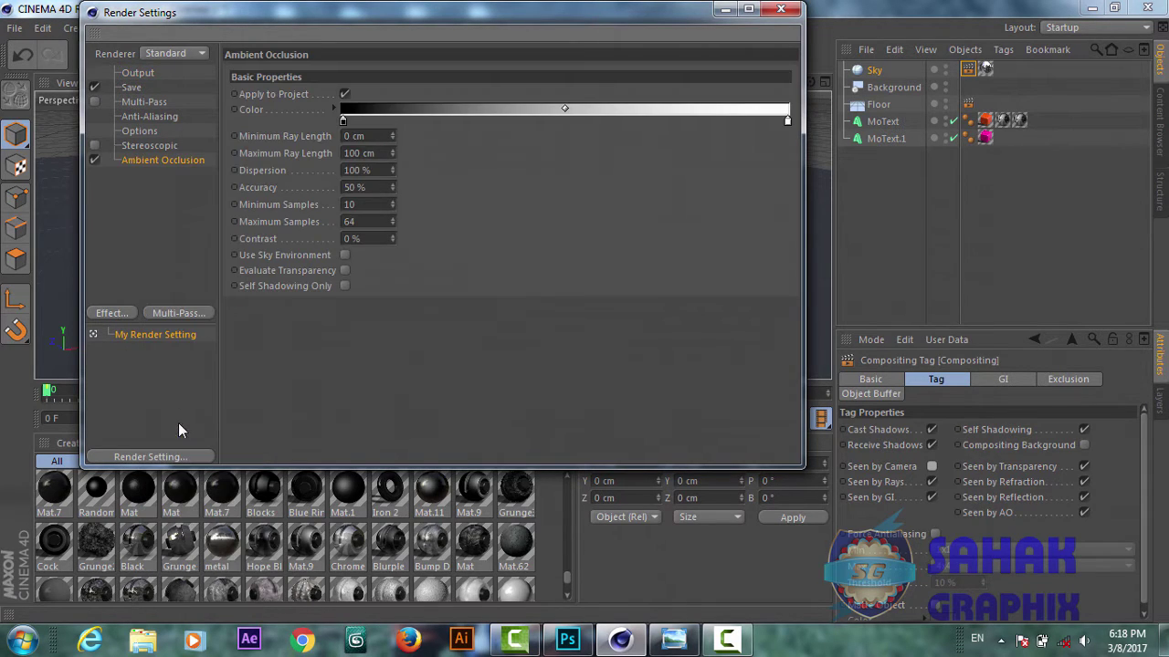
{"action": "left_click", "coordinate": [125, 316]}
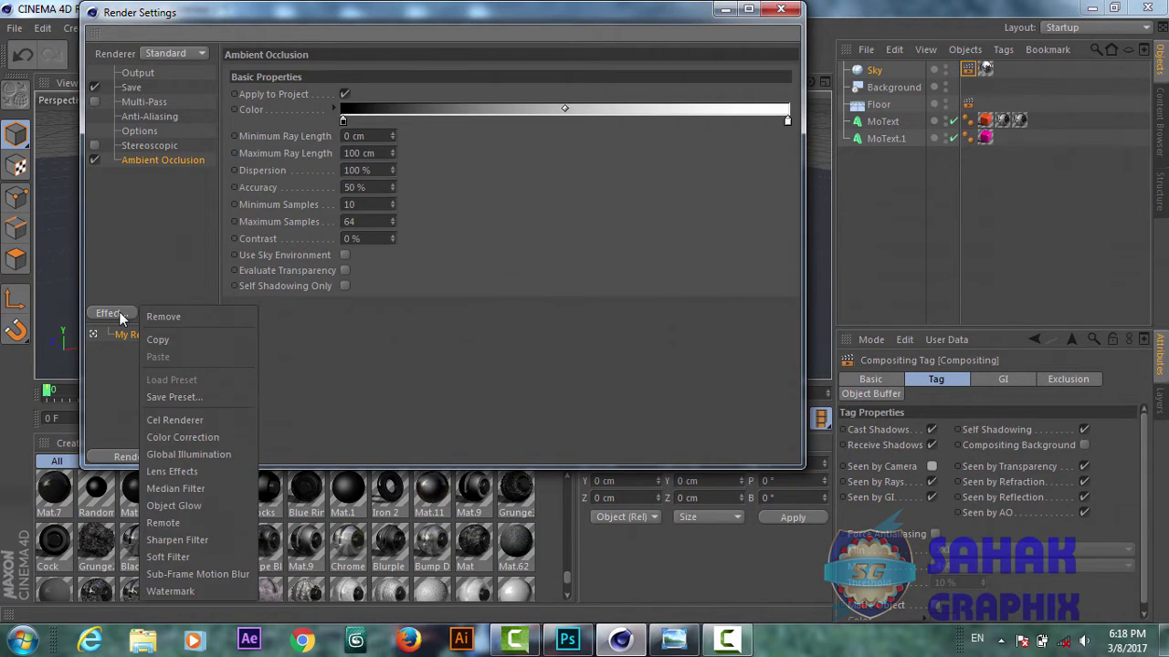
{"action": "left_click", "coordinate": [197, 455]}
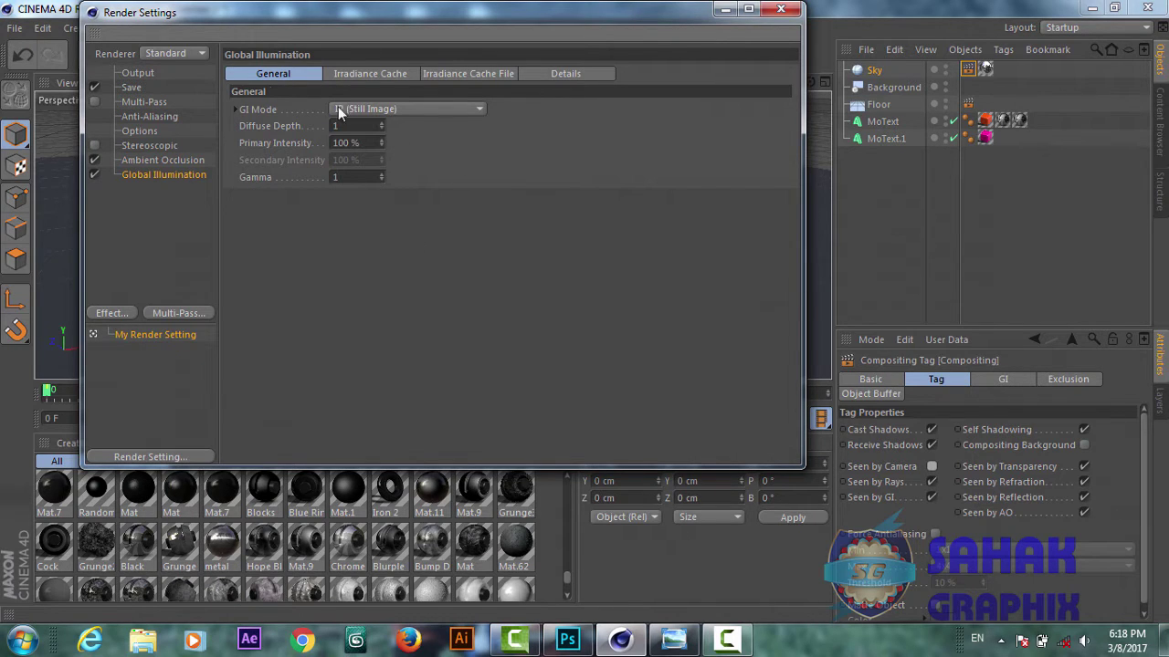
- Set the output size to 2500 × 1700 pixels and close Render Settings
{"action": "left_click", "coordinate": [137, 73]}
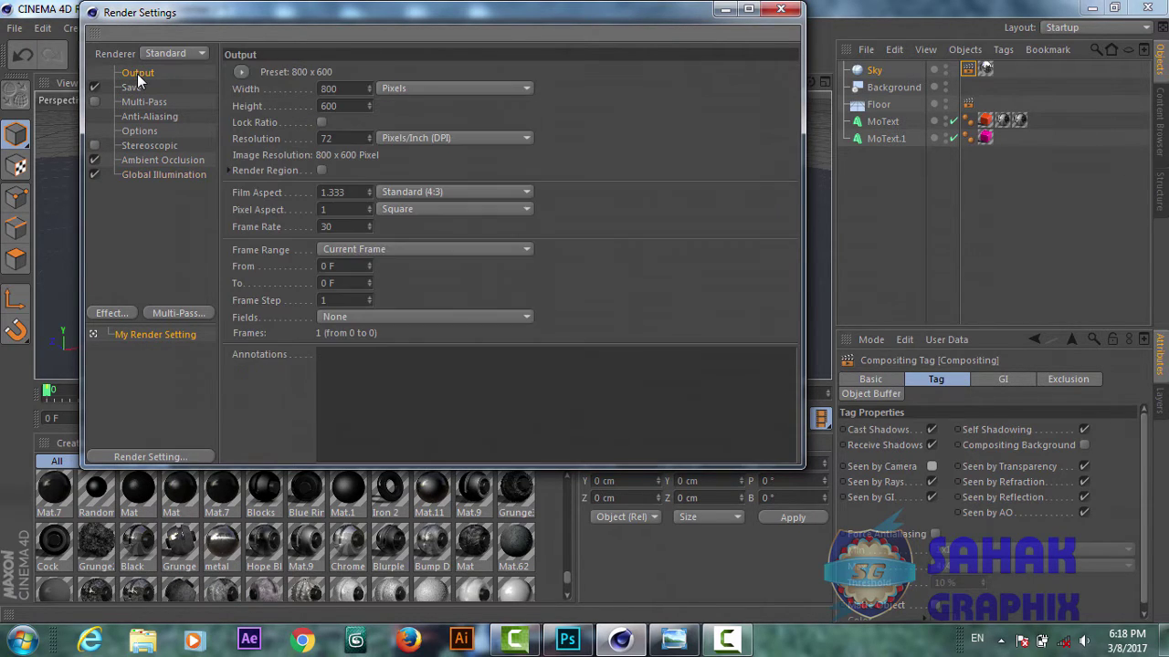
{"action": "double_click", "coordinate": [329, 88]}
{"action": "type", "text": "2"}
{"action": "type", "text": "500"}
{"action": "key", "text": "Tab"}
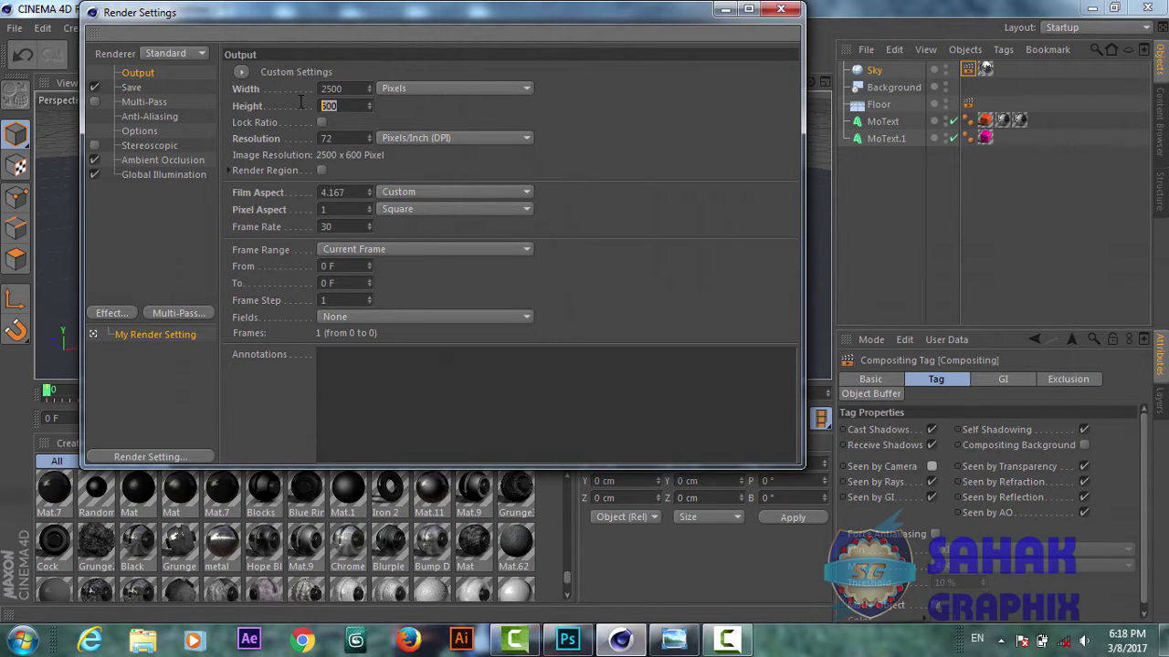
{"action": "type", "text": "17"}
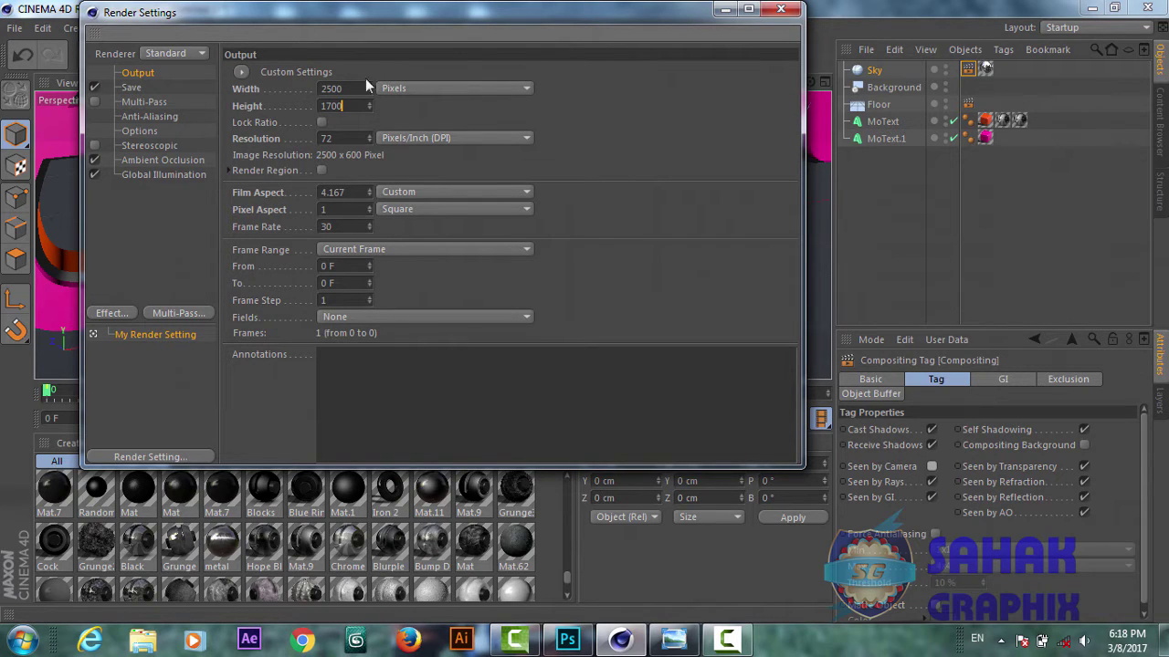
{"action": "left_click", "coordinate": [780, 8]}
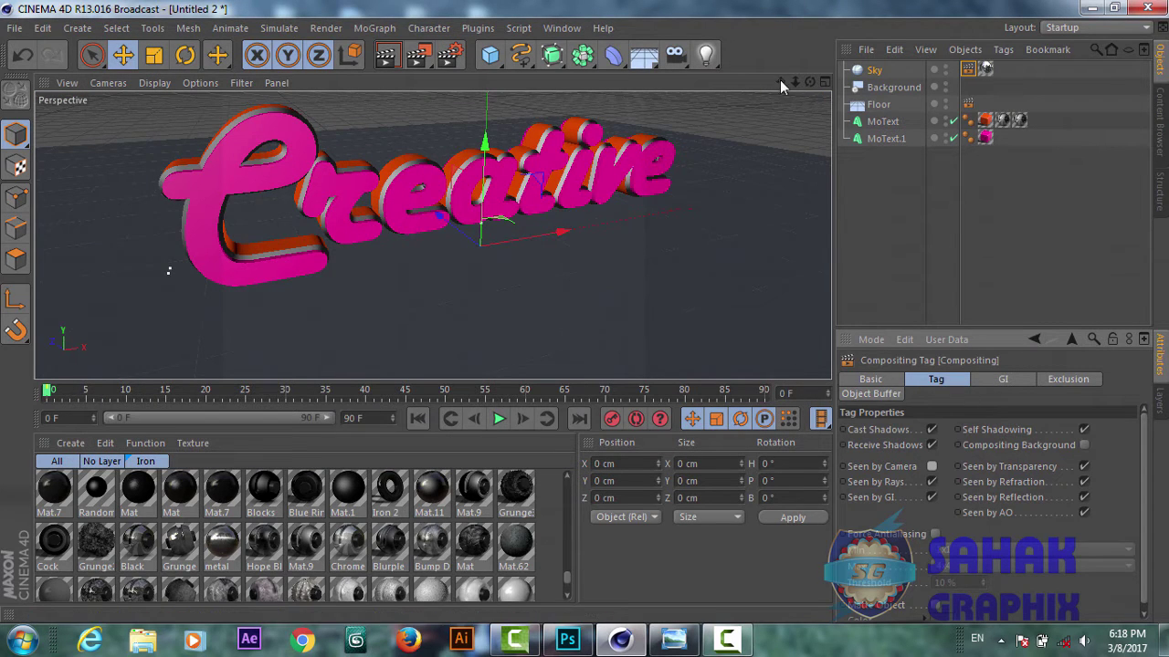
- Dolly out and orbit the perspective view until the Creative text faces front
{"action": "left_click_drag", "start_coordinate": [795, 84], "coordinate": [433, 235]}
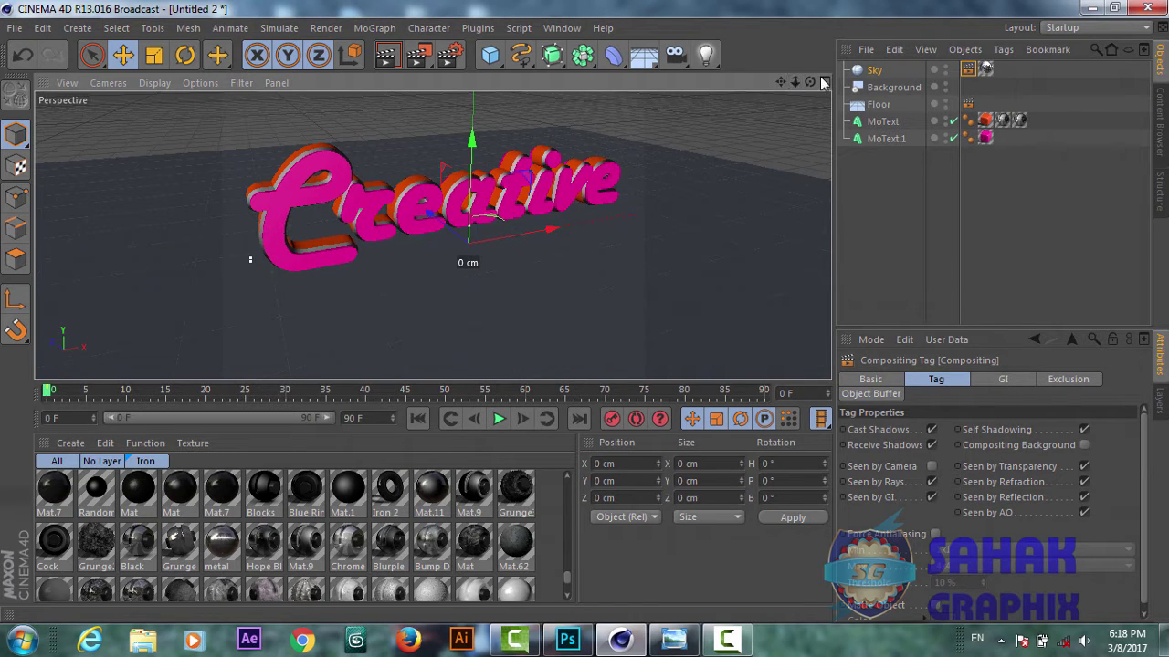
{"action": "left_click_drag", "start_coordinate": [811, 82], "coordinate": [432, 235]}
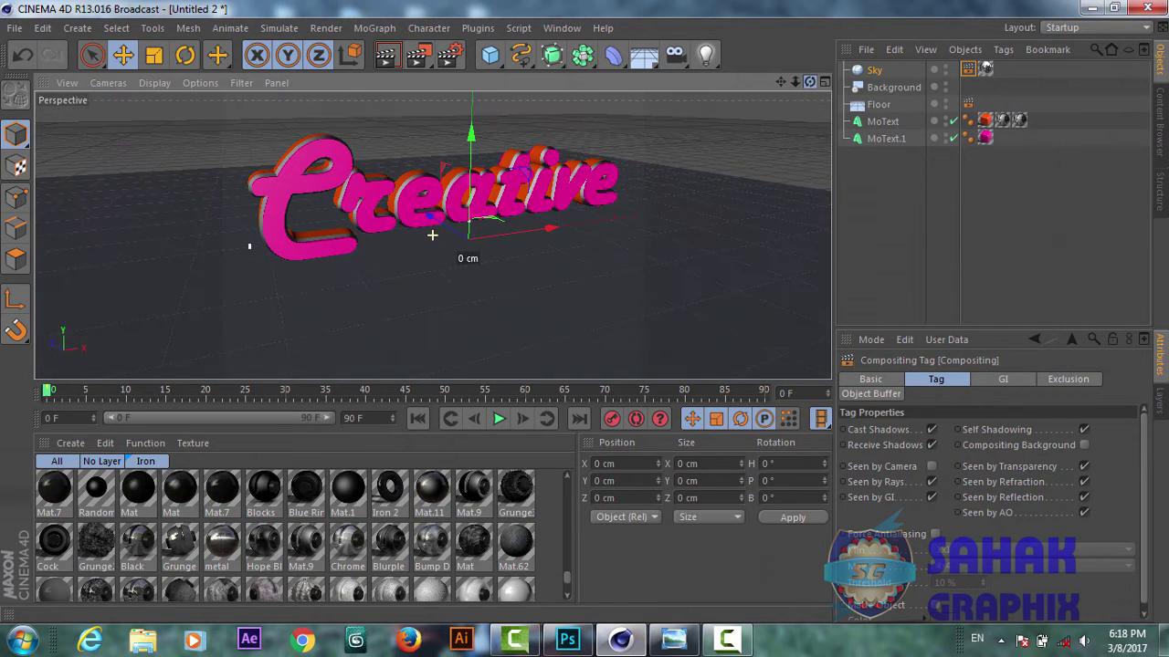
{"action": "left_click_drag", "start_coordinate": [432, 235], "coordinate": [432, 235]}
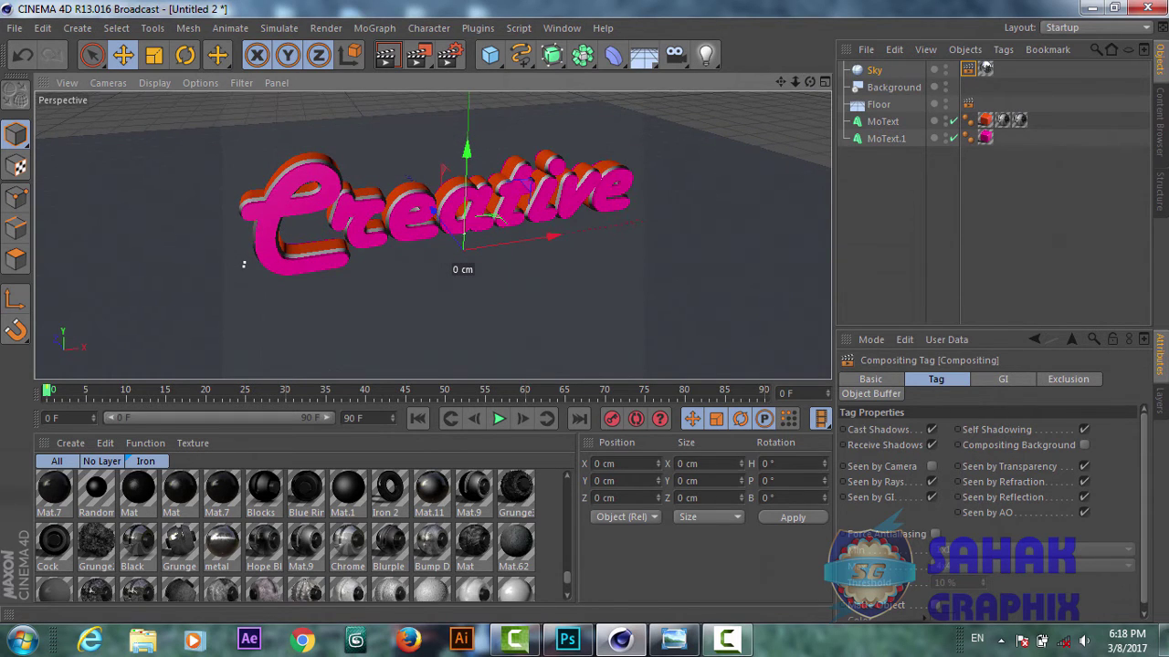
- Add a new MoText with depth 10 cm, height 40 cm and Middle alignment
{"action": "left_click", "coordinate": [384, 29]}
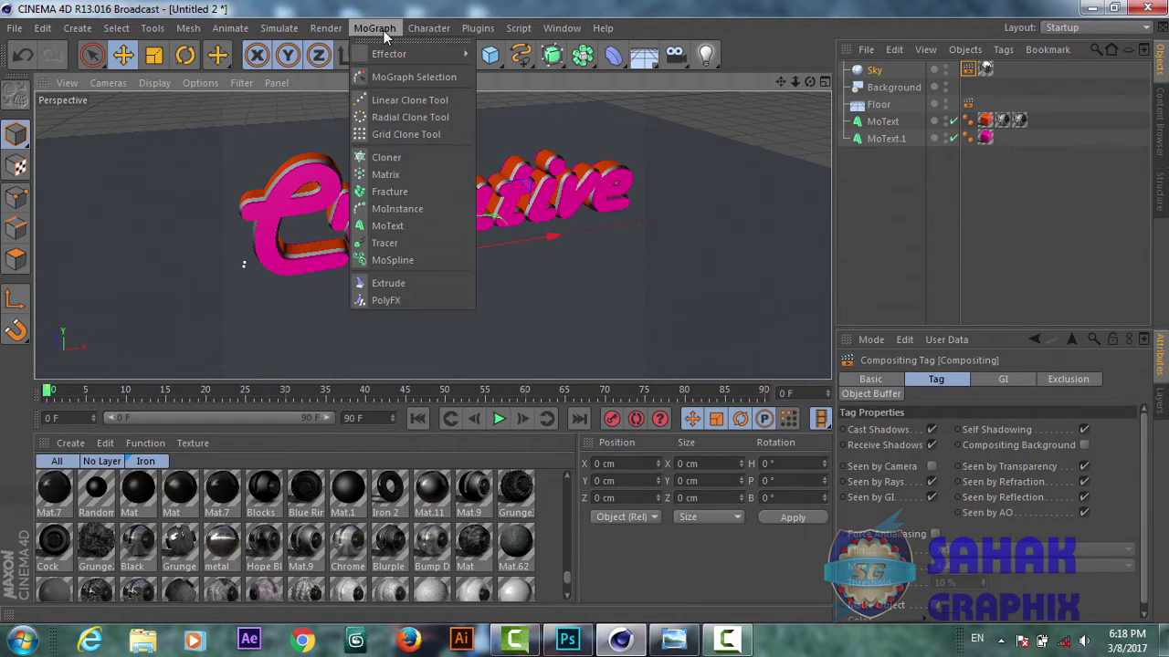
{"action": "left_click", "coordinate": [409, 225]}
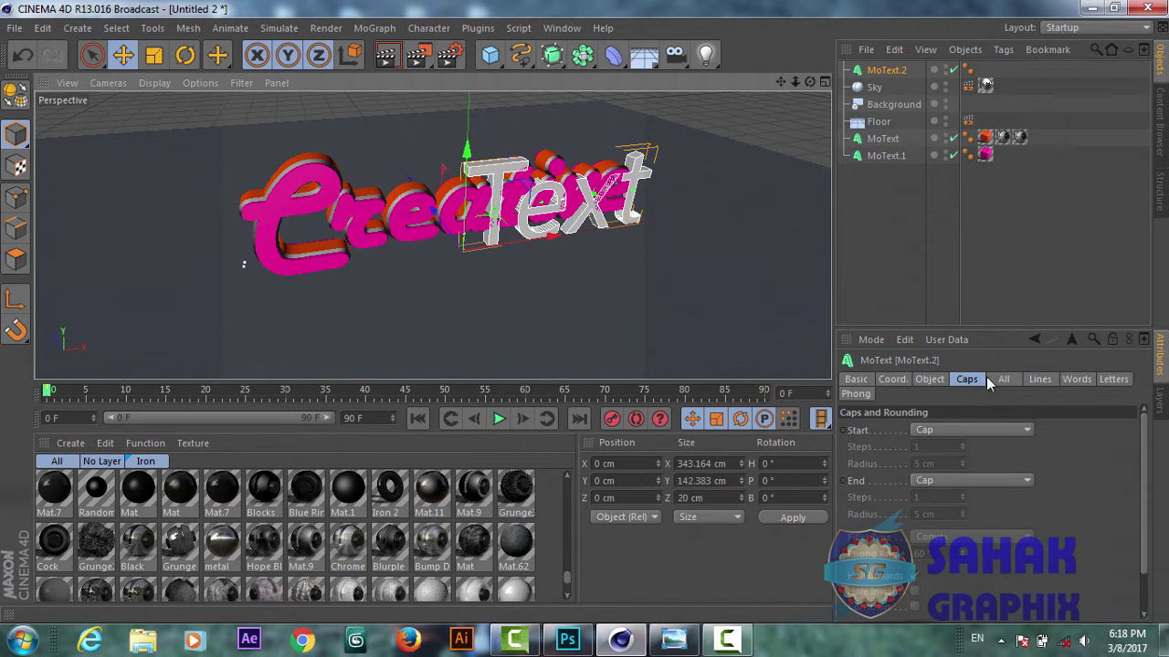
{"action": "left_click", "coordinate": [932, 380]}
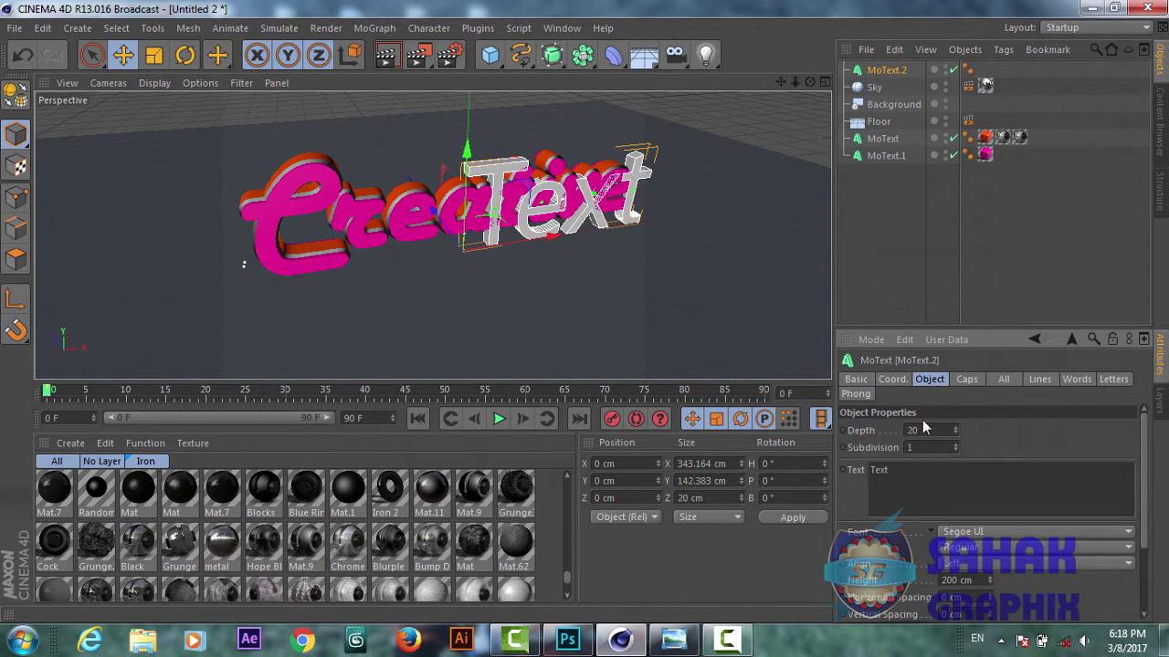
{"action": "left_click_drag", "start_coordinate": [922, 431], "coordinate": [905, 431]}
{"action": "type", "text": "1"}
{"action": "left_click", "coordinate": [951, 580]}
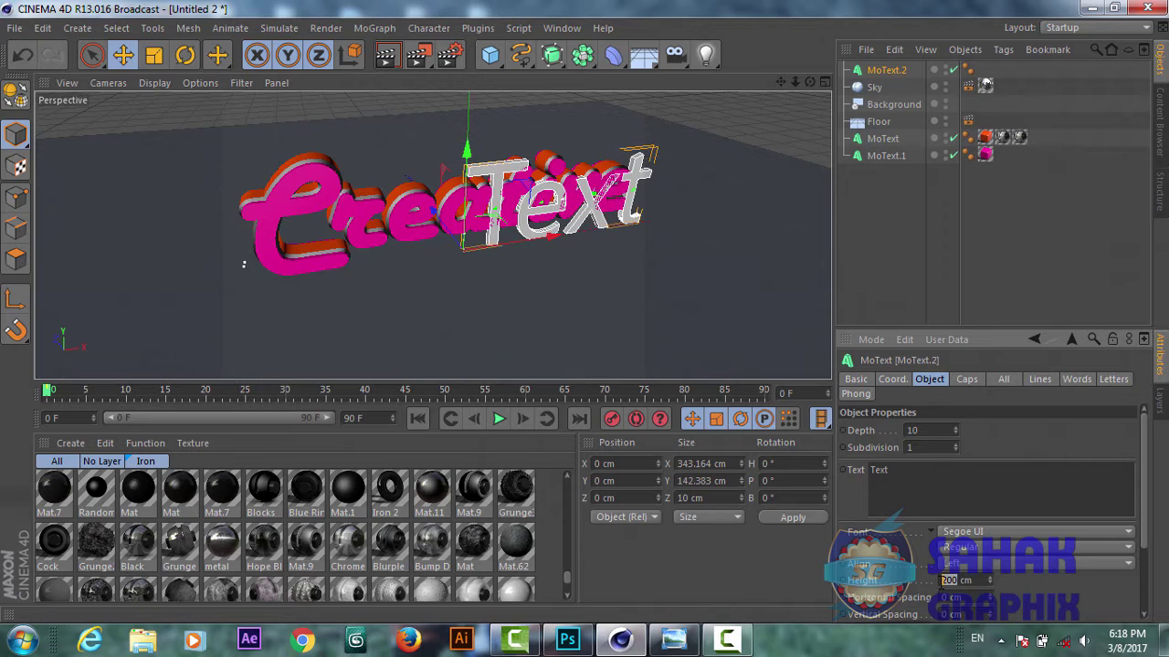
{"action": "type", "text": "40"}
{"action": "left_click", "coordinate": [992, 560]}
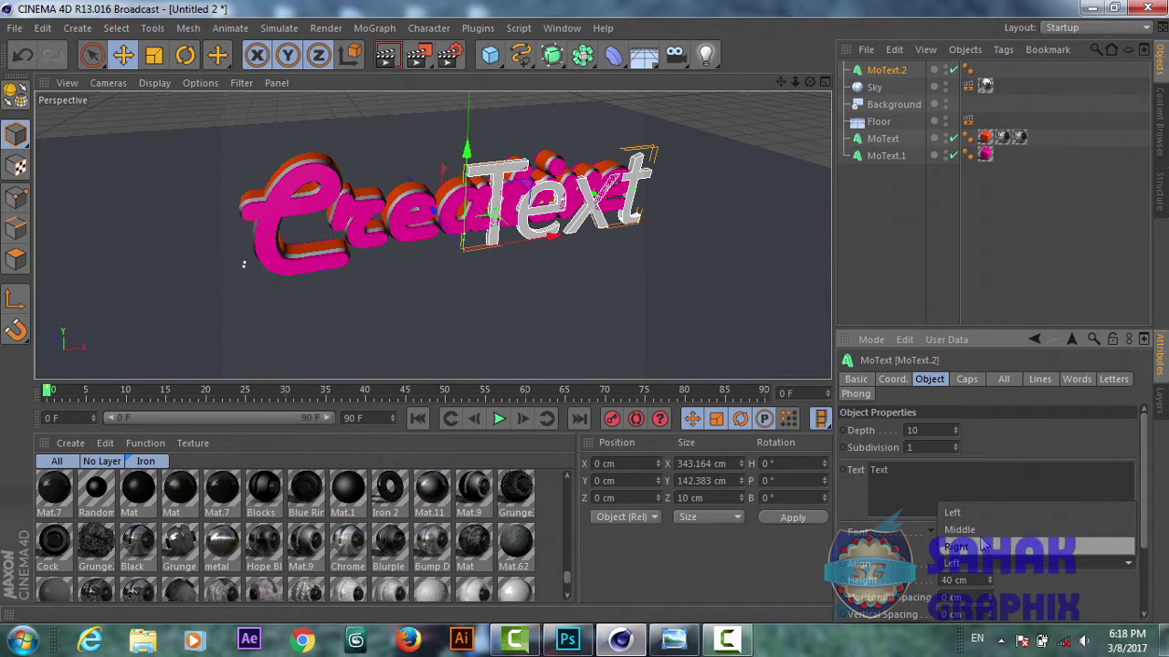
{"action": "left_click", "coordinate": [978, 530]}
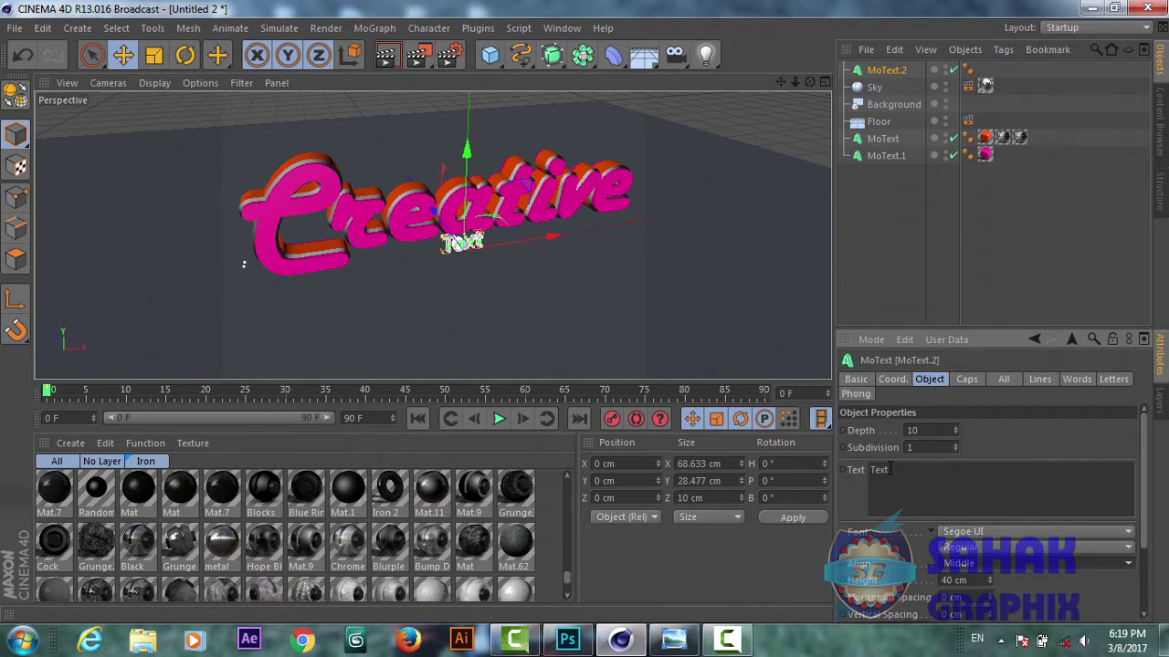
- Replace the placeholder text with 'Sahak Graphics'
{"action": "left_click_drag", "start_coordinate": [891, 469], "coordinate": [869, 469]}
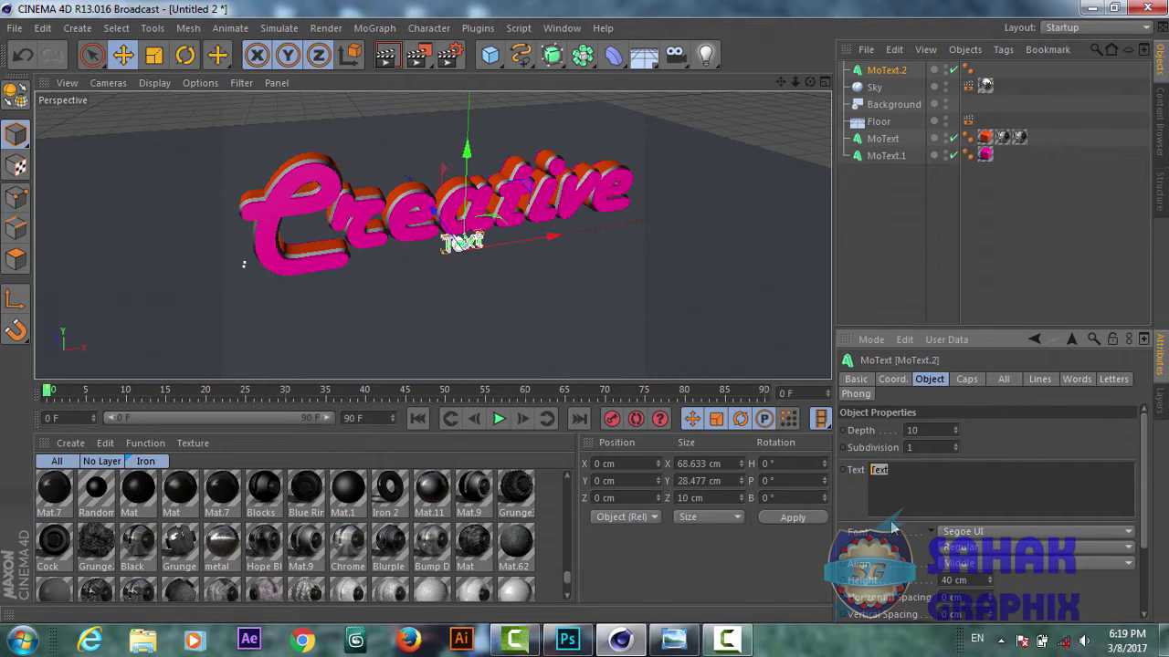
{"action": "type", "text": "Sahak"}
{"action": "type", "text": "Gra"}
{"action": "type", "text": "phics"}
{"action": "key", "text": "Return"}
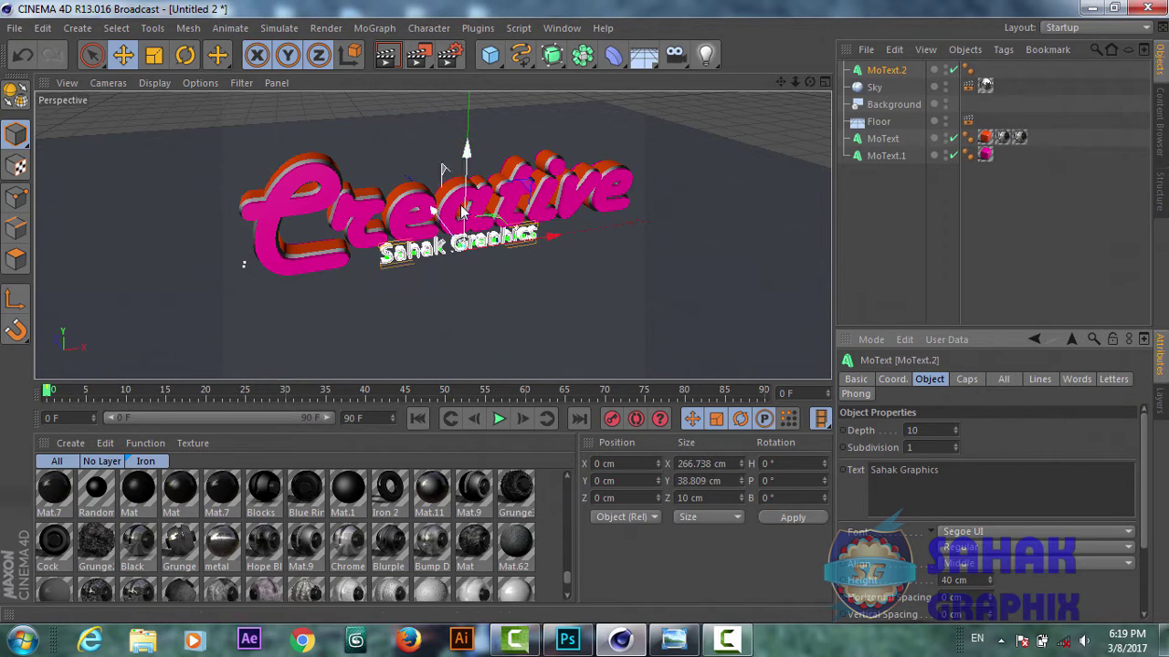
- Browse the font list and dismiss the upgrade notification with remind later
{"action": "left_click", "coordinate": [1011, 536]}
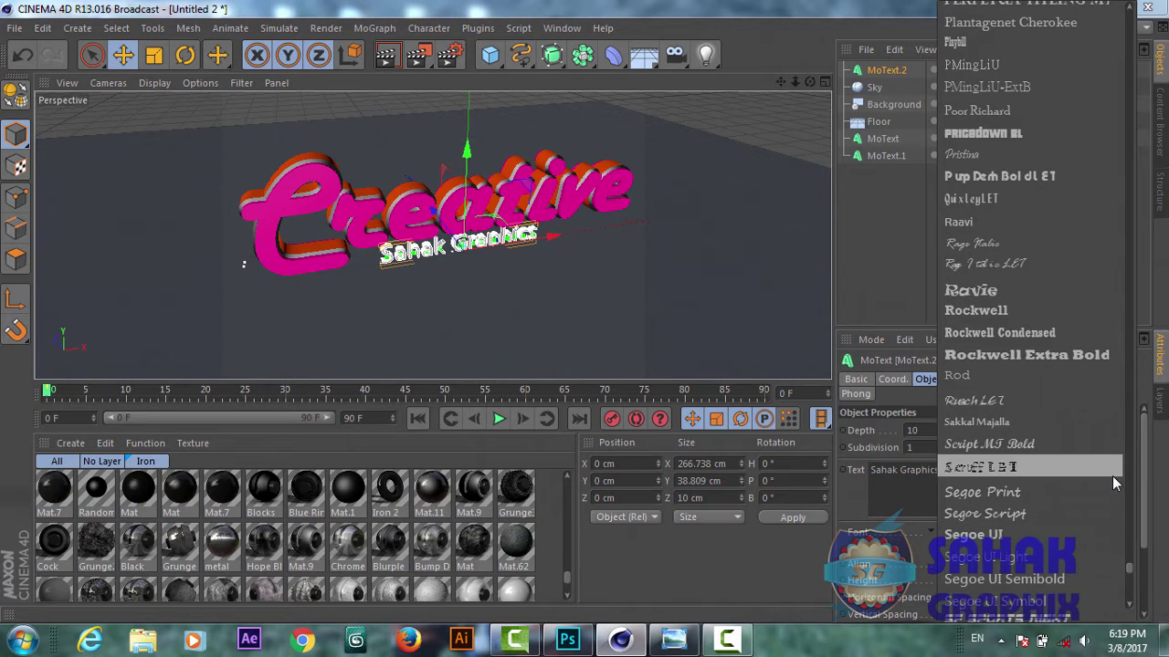
{"action": "left_click", "coordinate": [1147, 465]}
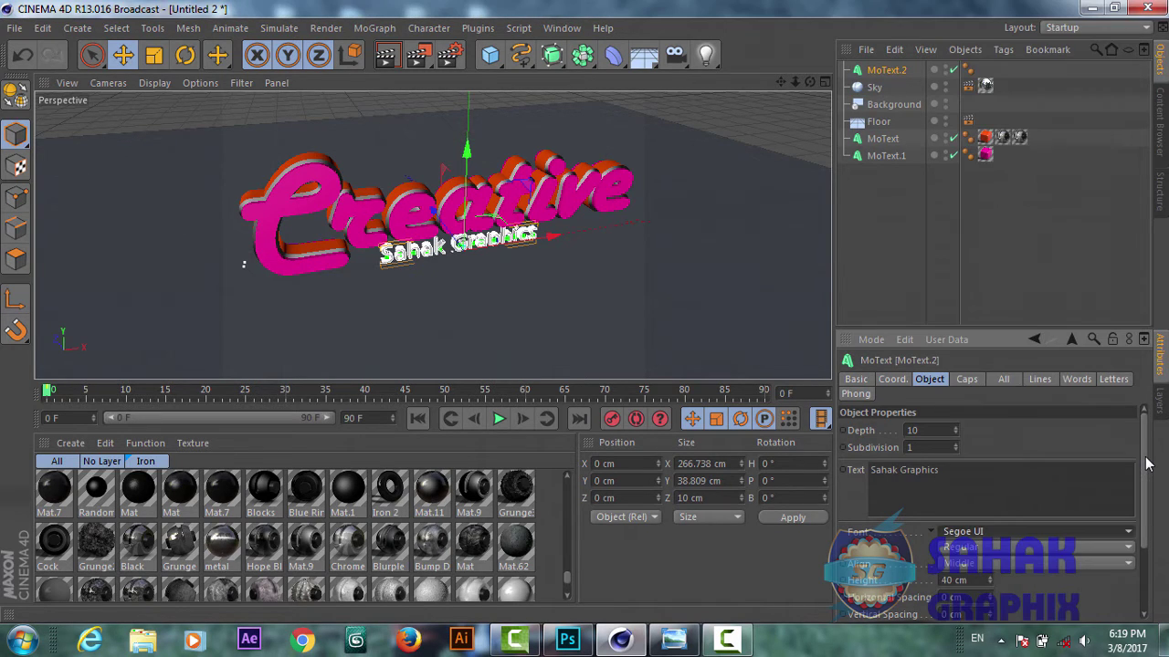
{"action": "left_click", "coordinate": [1012, 532]}
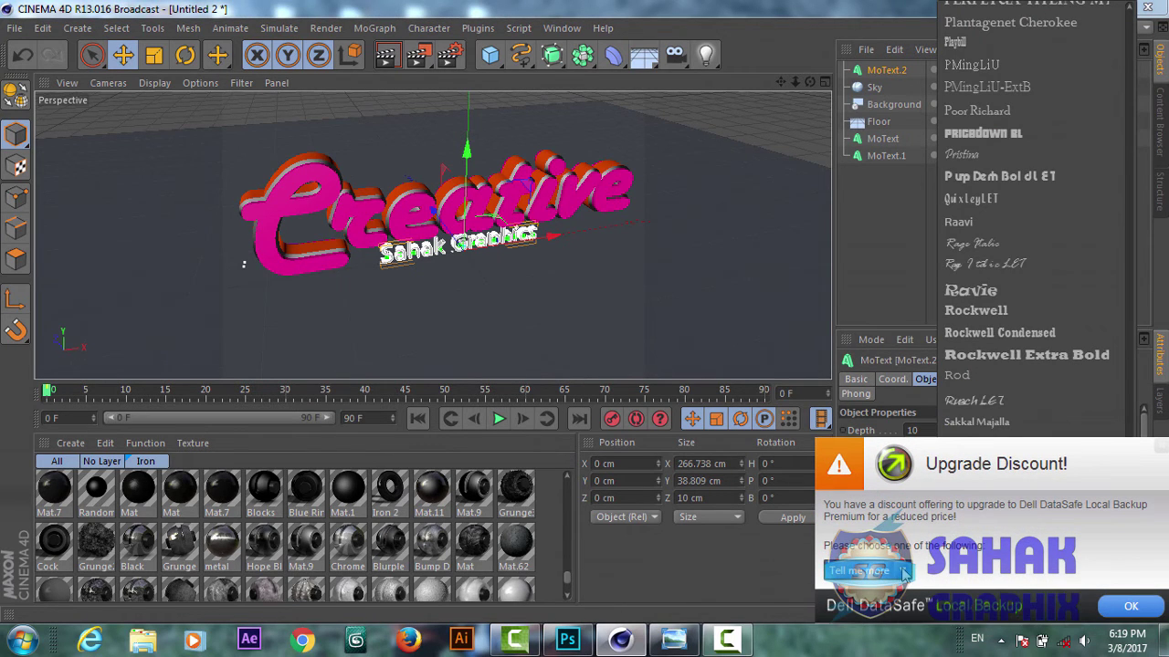
{"action": "left_click", "coordinate": [903, 571]}
{"action": "left_click", "coordinate": [903, 570]}
{"action": "left_click", "coordinate": [903, 571]}
{"action": "left_click", "coordinate": [903, 571]}
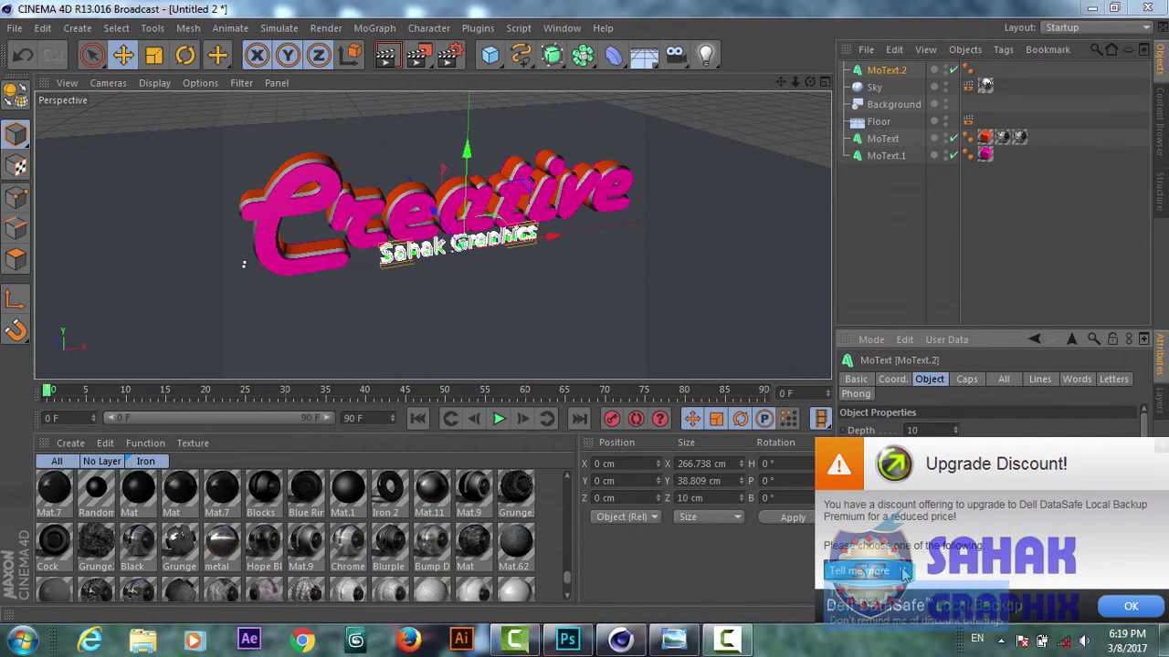
{"action": "left_click", "coordinate": [880, 610]}
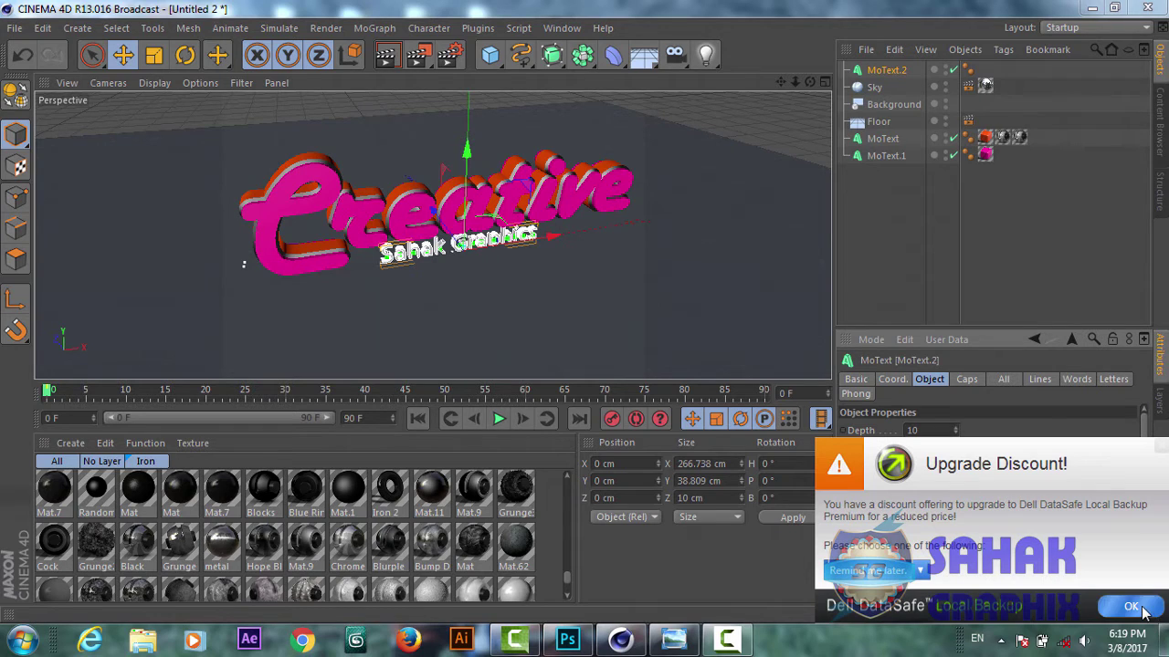
{"action": "left_click", "coordinate": [1130, 606]}
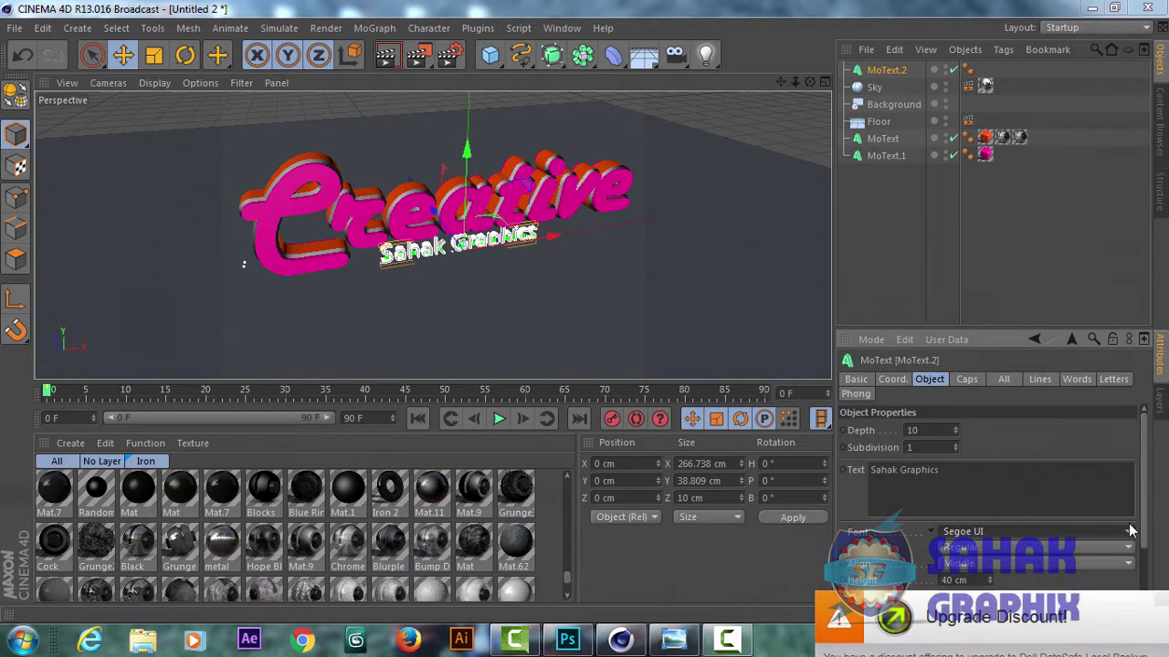
- Pick Palace Script MT as the subtitle's font
{"action": "left_click", "coordinate": [1108, 532]}
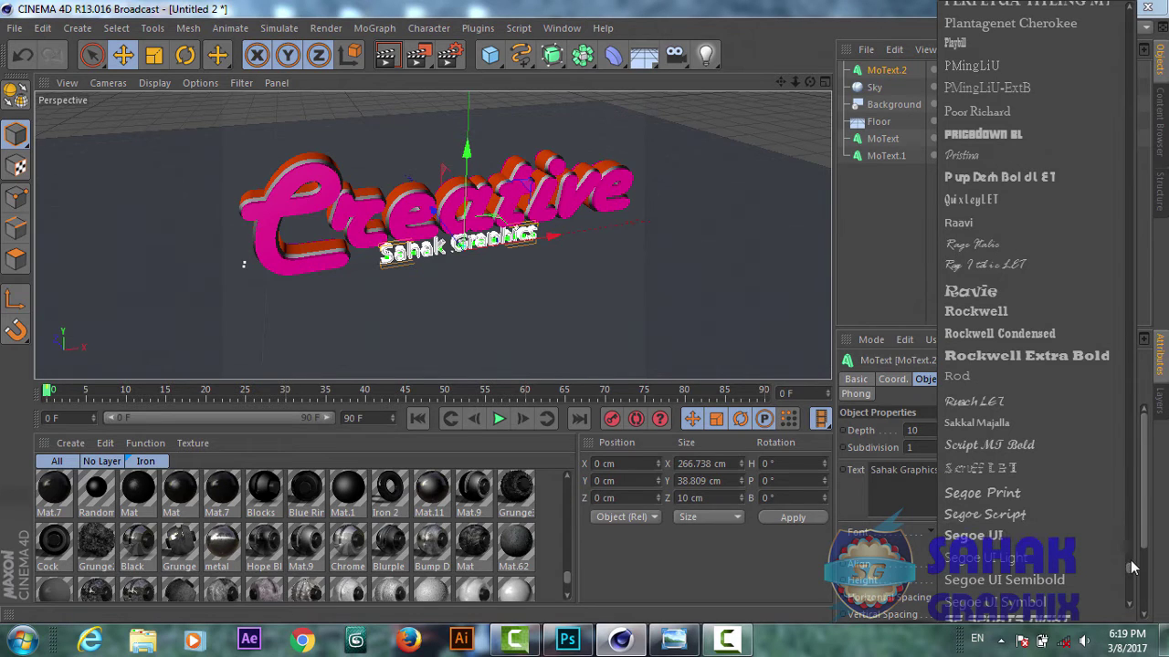
{"action": "left_click_drag", "start_coordinate": [1132, 573], "coordinate": [1130, 566]}
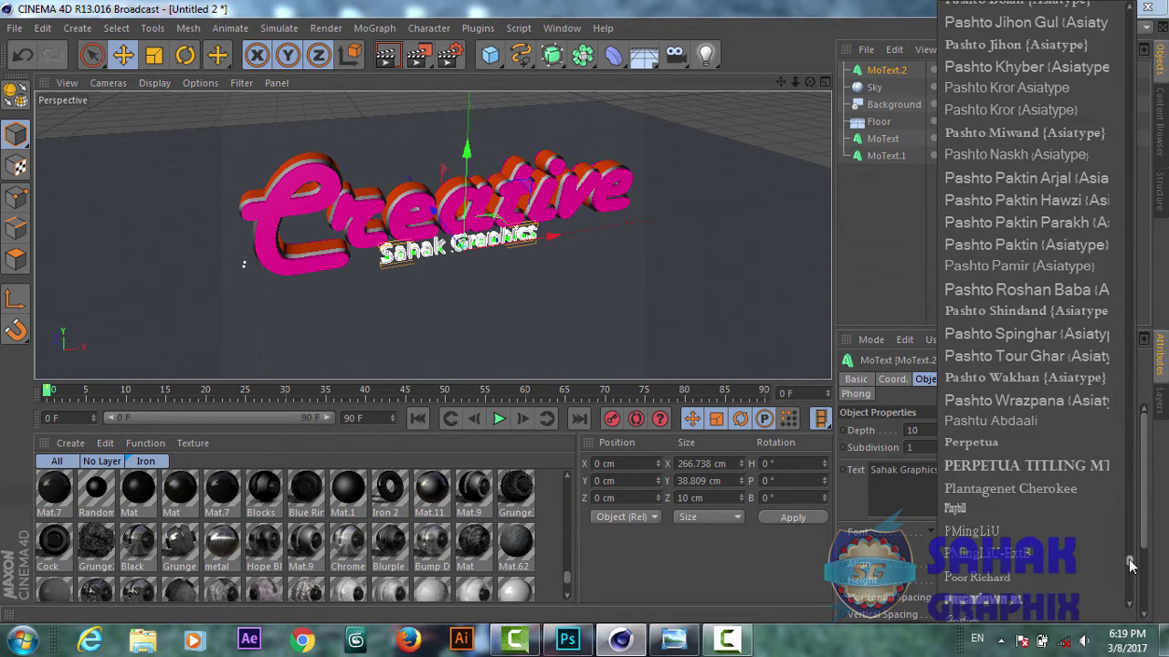
{"action": "scroll", "coordinate": [1130, 566], "scroll_direction": "up", "scroll_amount": 2}
{"action": "scroll", "coordinate": [1131, 565], "scroll_direction": "up", "scroll_amount": 2}
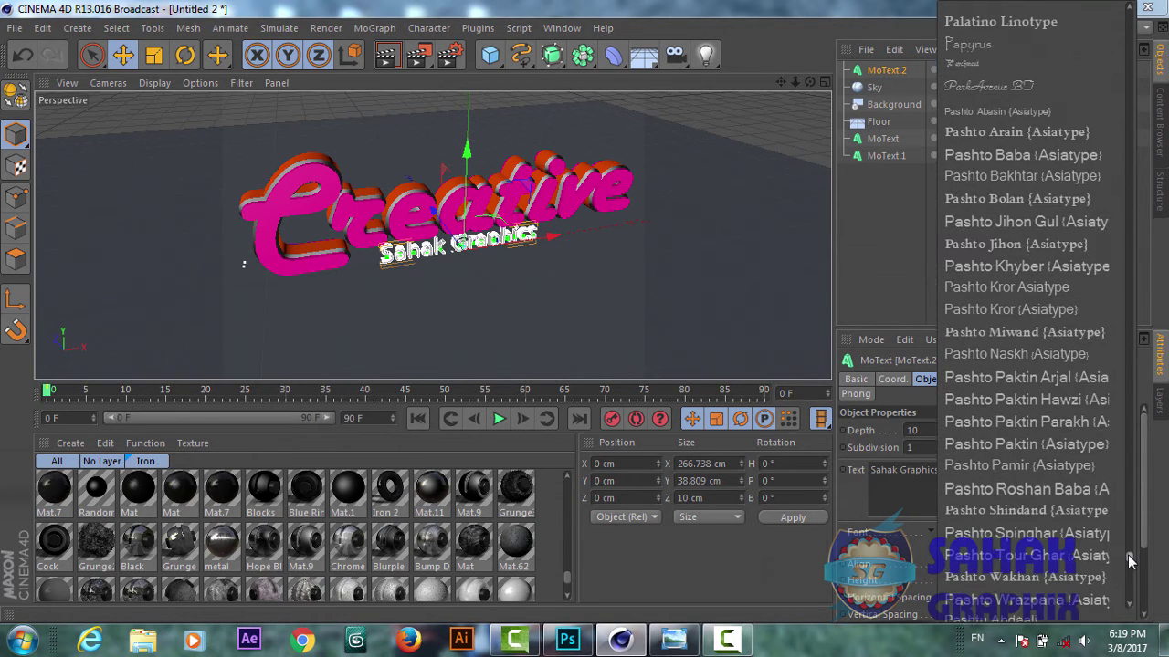
{"action": "scroll", "coordinate": [1131, 562], "scroll_direction": "up", "scroll_amount": 2}
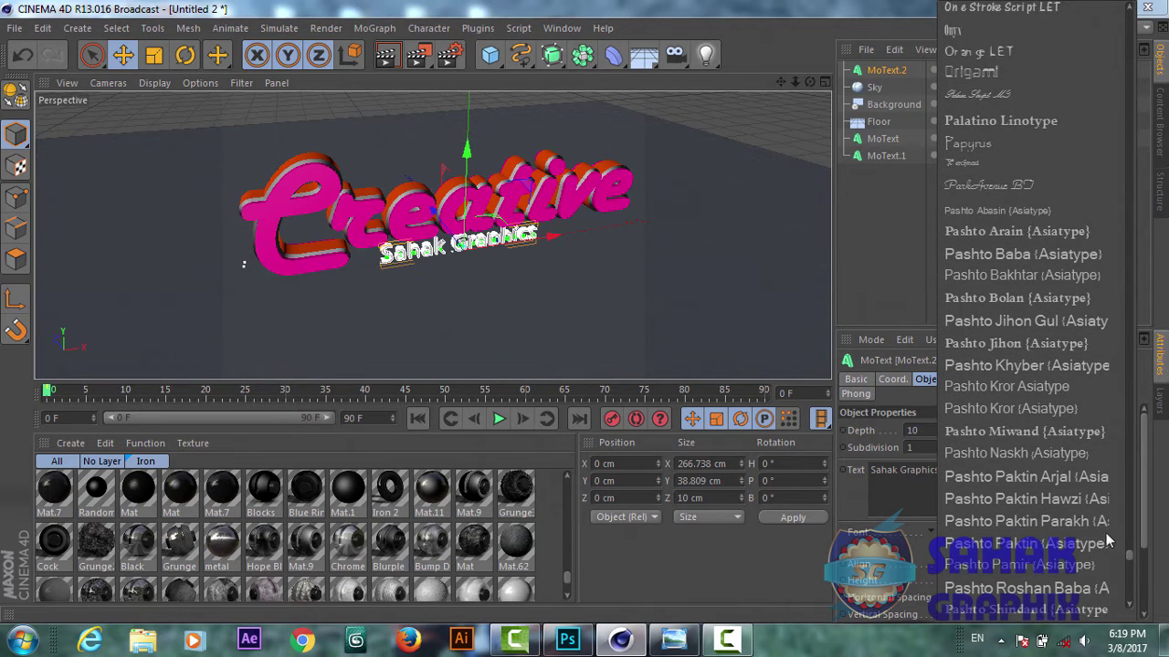
{"action": "left_click", "coordinate": [983, 96]}
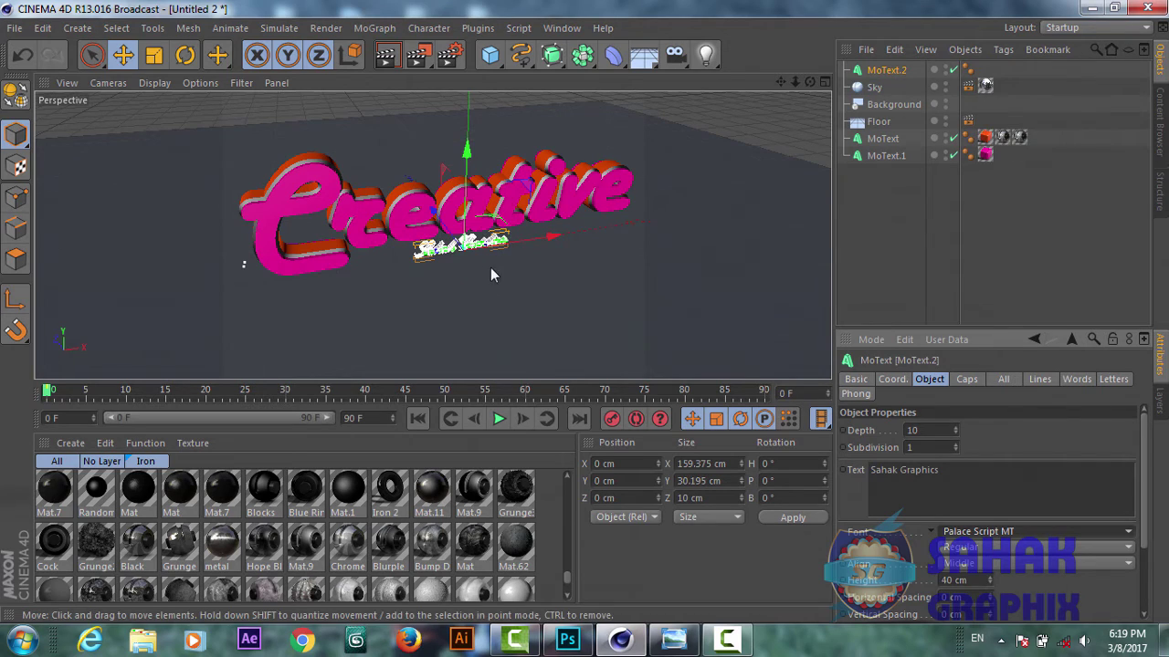
- Keep Palace Script MT and set the Sahak Graphics text height to 50 cm
{"action": "mouse_move", "coordinate": [794, 84]}
{"action": "left_mouse_down"}
{"action": "mouse_move", "coordinate": [822, 84]}
{"action": "mouse_move", "coordinate": [794, 84]}
{"action": "left_mouse_up"}
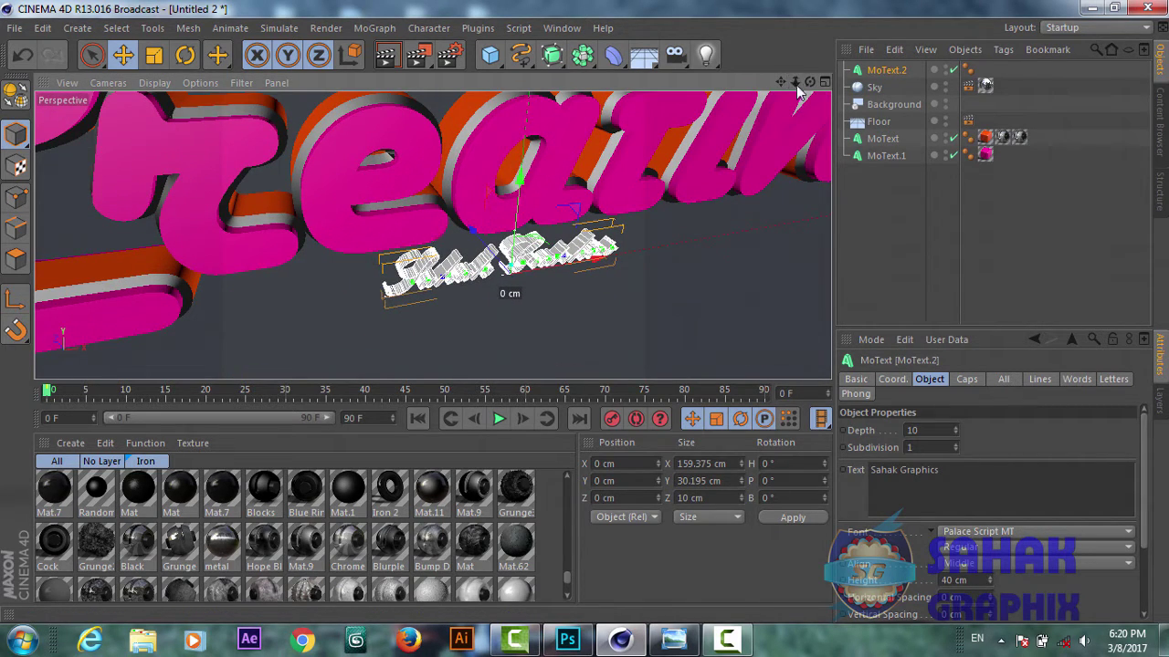
{"action": "left_click_drag", "start_coordinate": [432, 236], "coordinate": [432, 236], "text": "alt"}
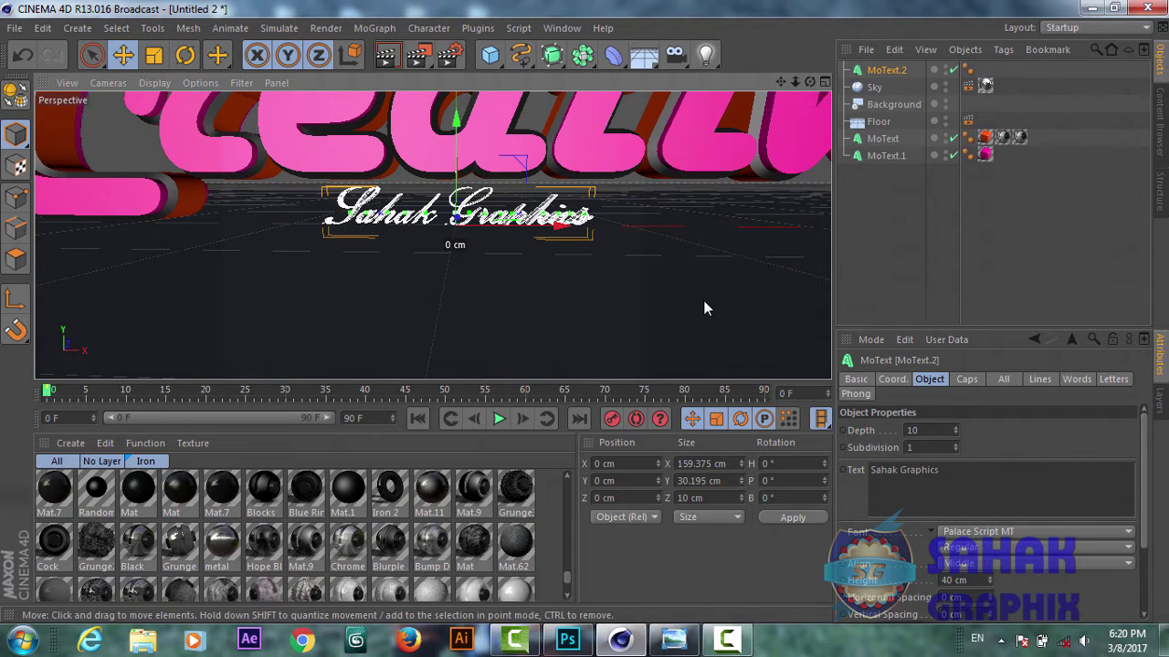
{"action": "left_click", "coordinate": [1020, 534]}
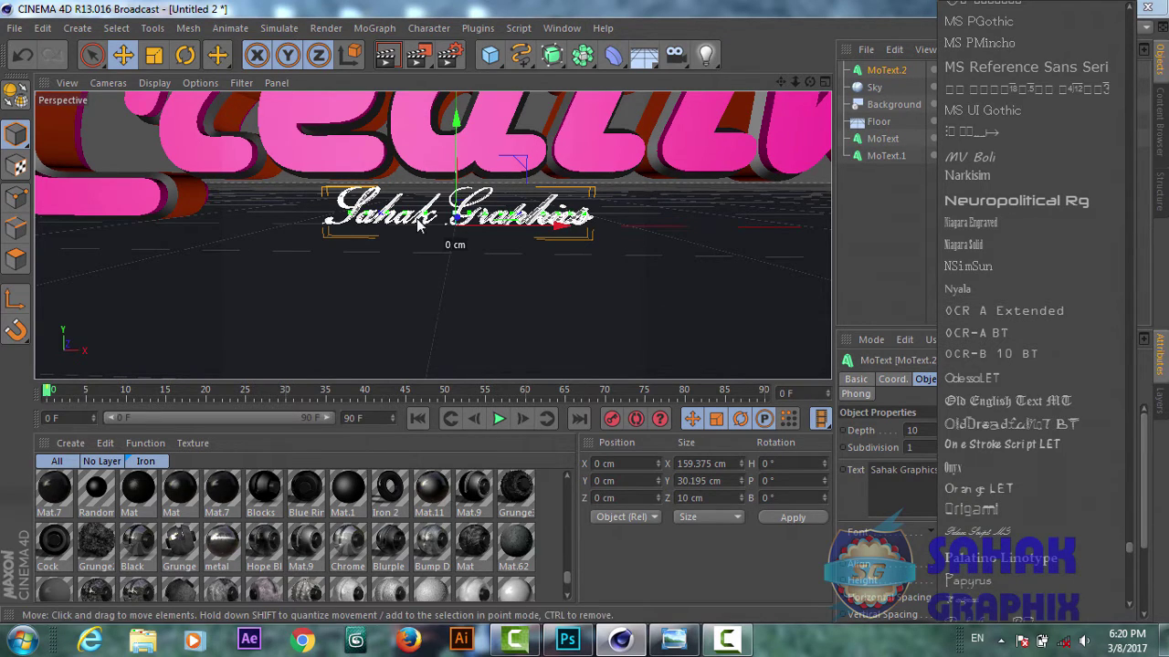
{"action": "left_click", "coordinate": [906, 265]}
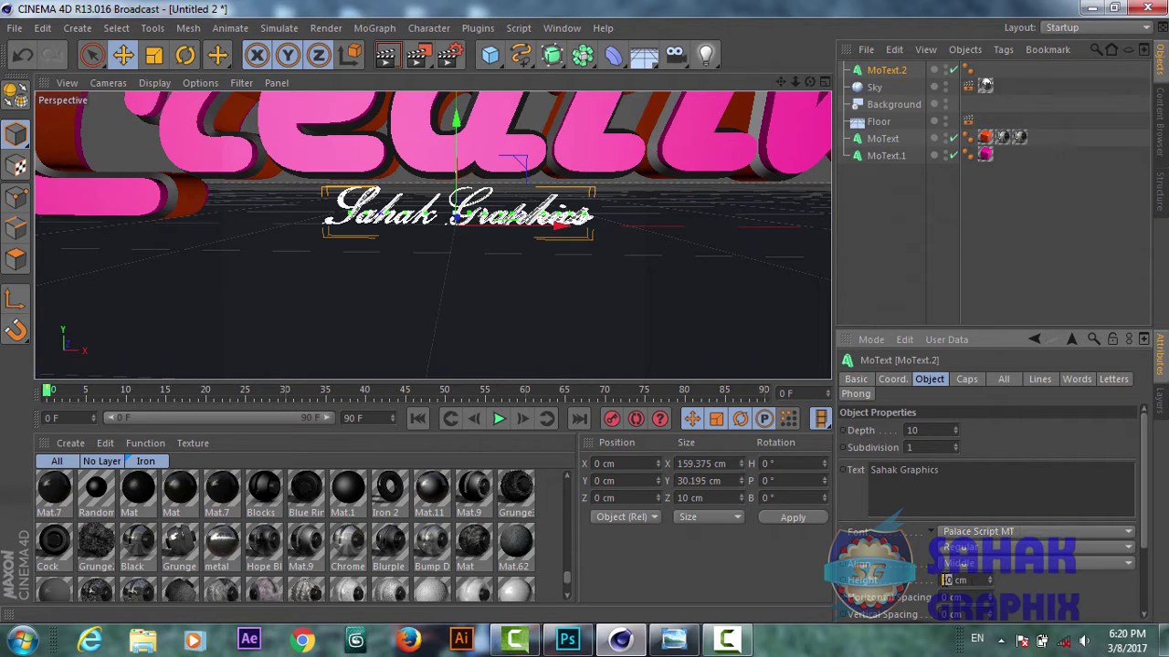
{"action": "type", "text": "5"}
{"action": "left_click", "coordinate": [914, 498]}
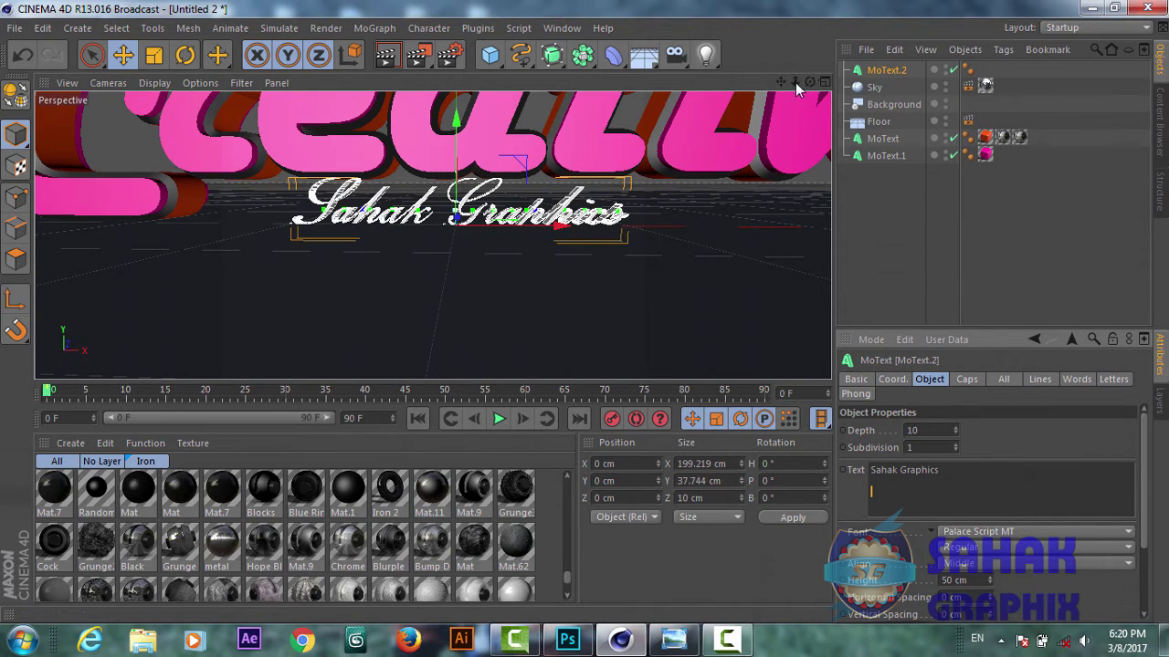
{"action": "left_click_drag", "start_coordinate": [795, 82], "coordinate": [433, 236]}
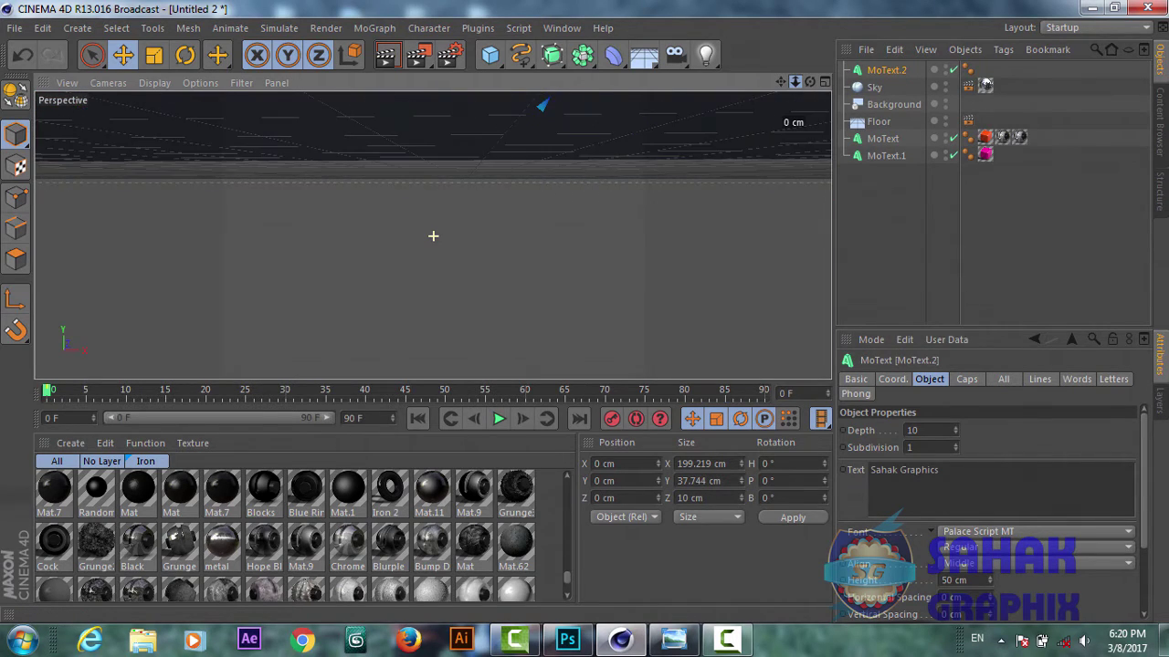
- Move the subtitle under the right end of 'Creative', raised to Y 14.079 cm
{"action": "key", "text": "o"}
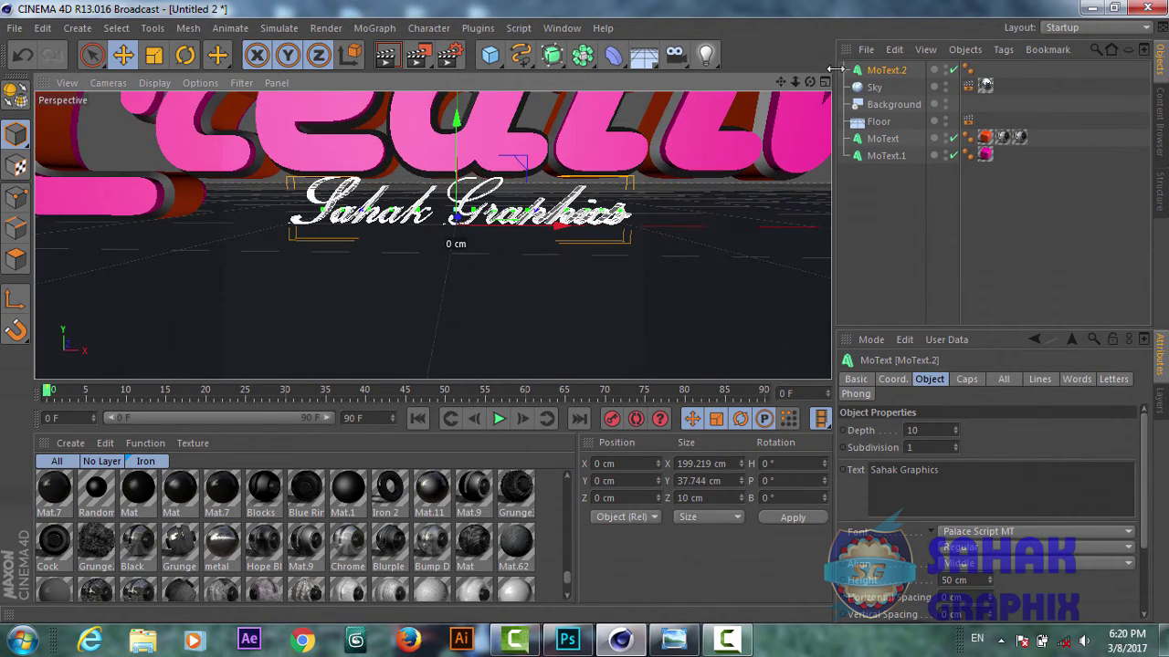
{"action": "left_click_drag", "start_coordinate": [809, 82], "coordinate": [433, 235]}
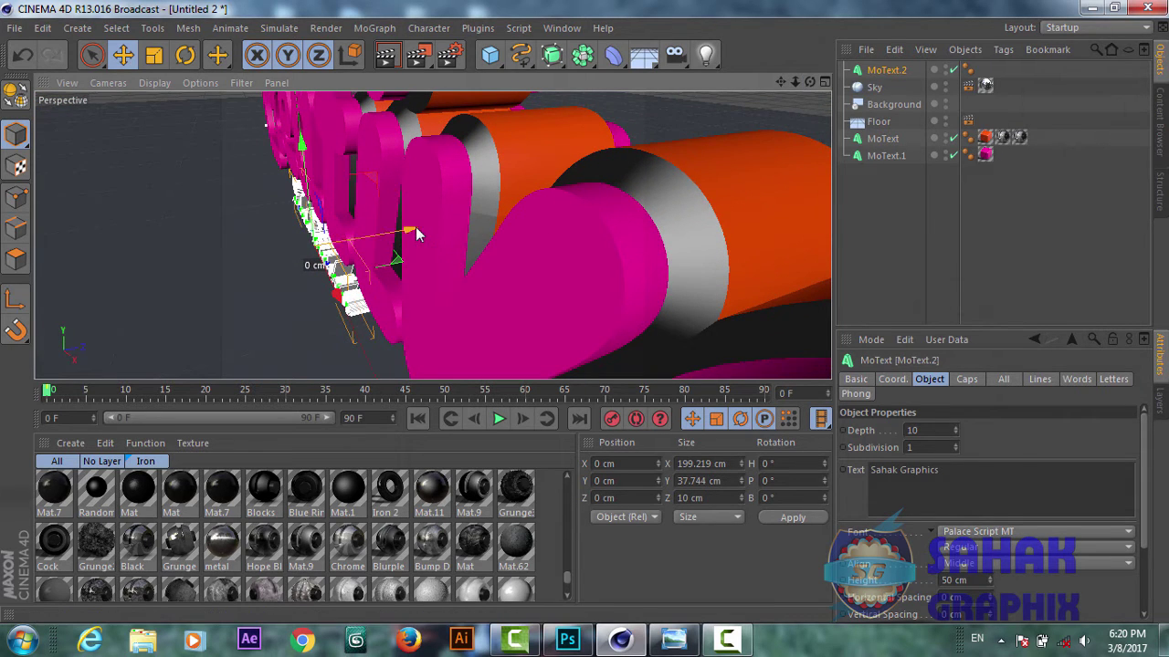
{"action": "mouse_move", "coordinate": [416, 234]}
{"action": "left_mouse_down"}
{"action": "mouse_move", "coordinate": [391, 235]}
{"action": "mouse_move", "coordinate": [406, 350]}
{"action": "left_mouse_up"}
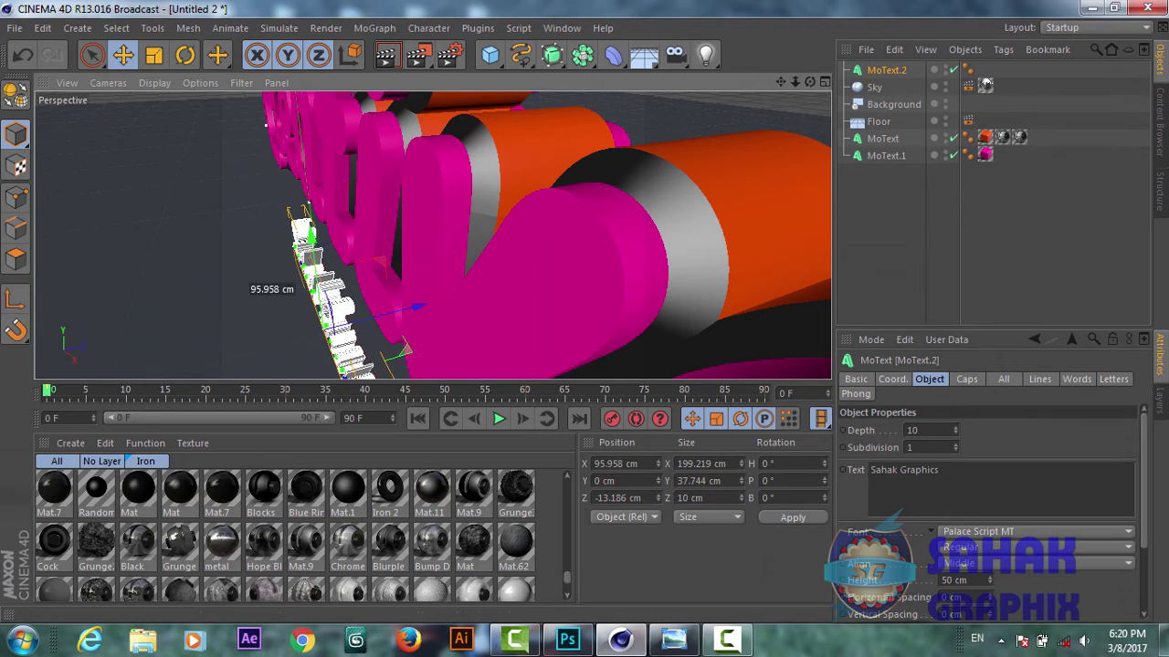
{"action": "left_click_drag", "start_coordinate": [809, 82], "coordinate": [749, 91]}
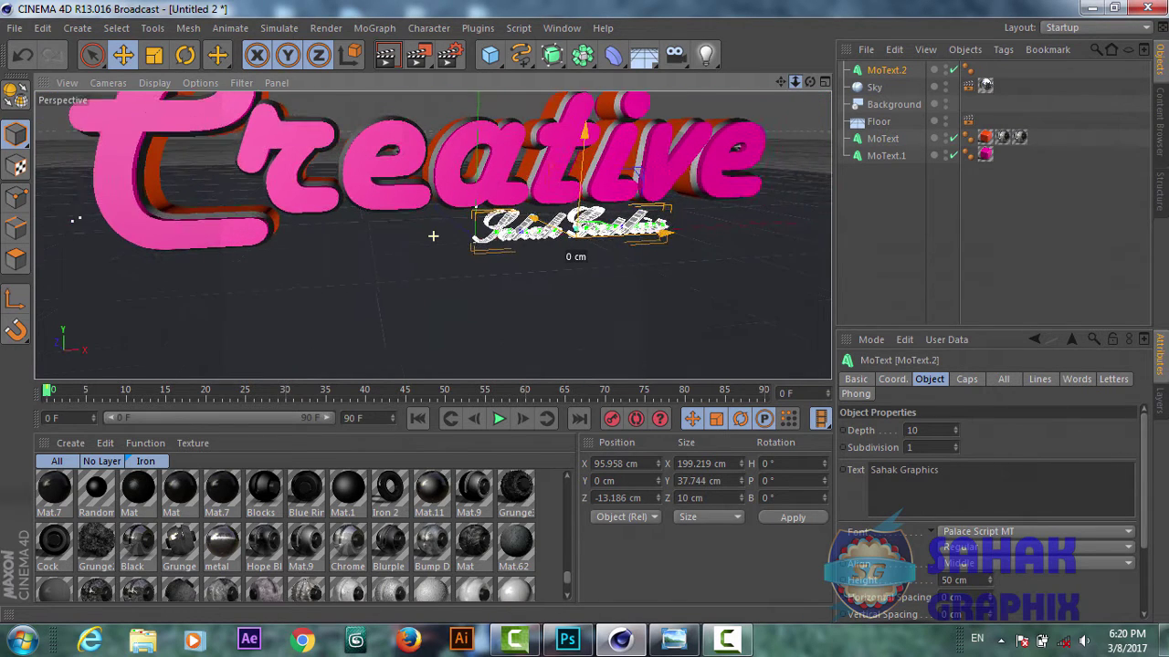
{"action": "mouse_move", "coordinate": [794, 82]}
{"action": "left_mouse_down"}
{"action": "mouse_move", "coordinate": [665, 232]}
{"action": "mouse_move", "coordinate": [757, 228]}
{"action": "left_mouse_up"}
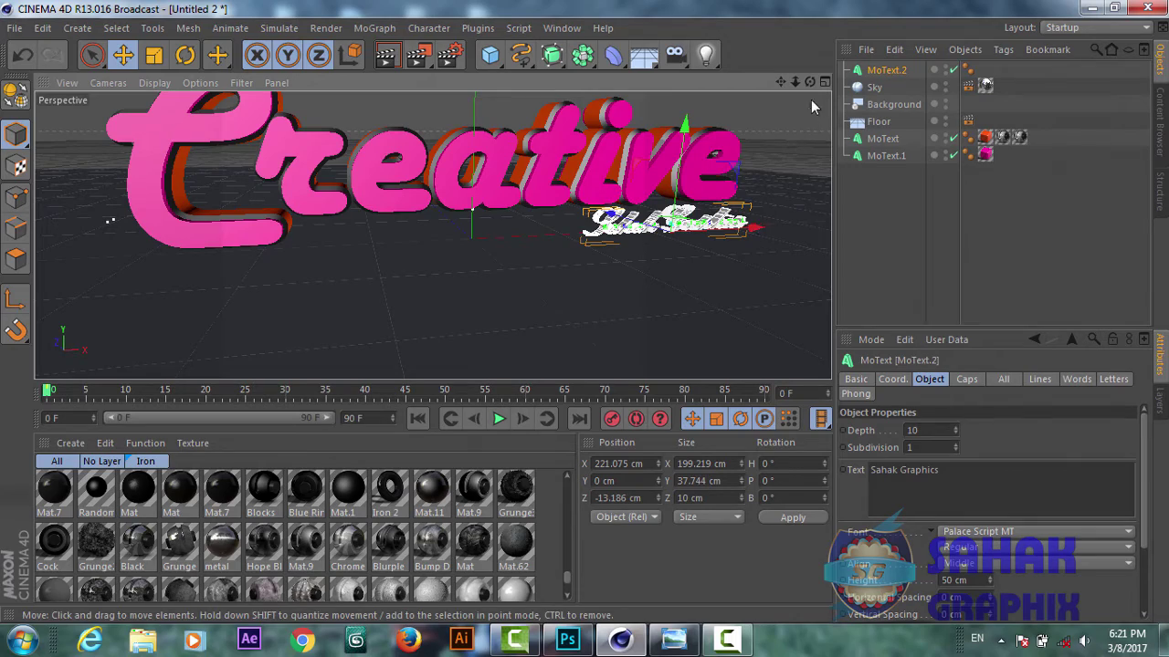
{"action": "mouse_move", "coordinate": [809, 81]}
{"action": "left_mouse_down"}
{"action": "mouse_move", "coordinate": [106, 219]}
{"action": "mouse_move", "coordinate": [121, 187]}
{"action": "mouse_move", "coordinate": [116, 219]}
{"action": "left_mouse_up"}
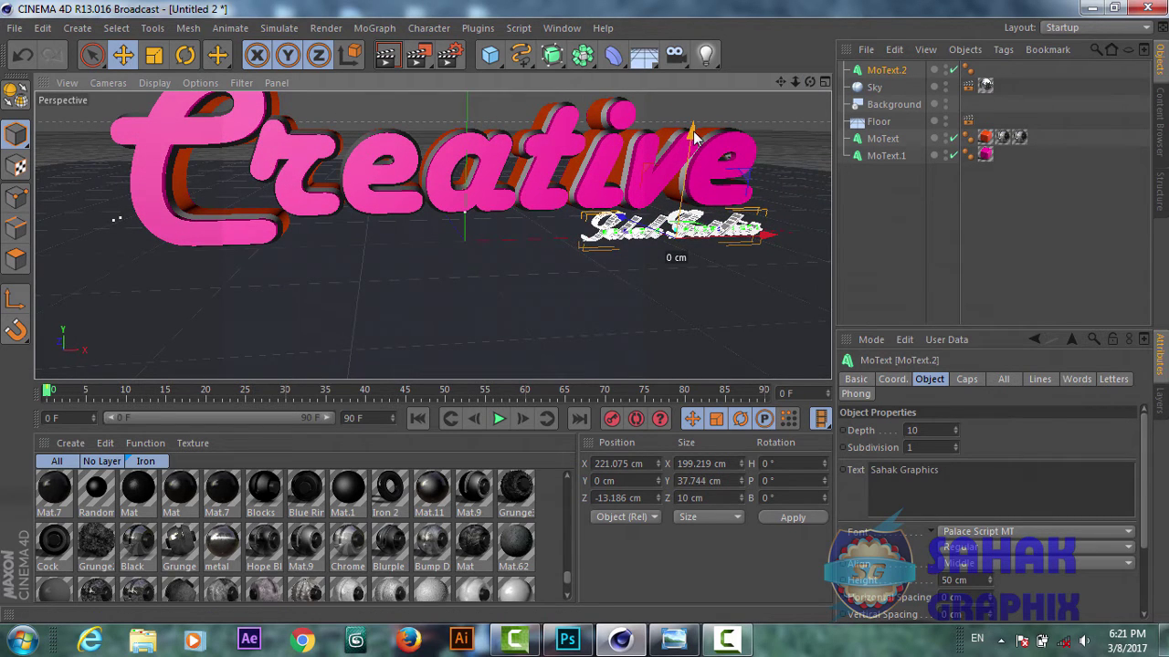
{"action": "left_click_drag", "start_coordinate": [694, 137], "coordinate": [694, 123]}
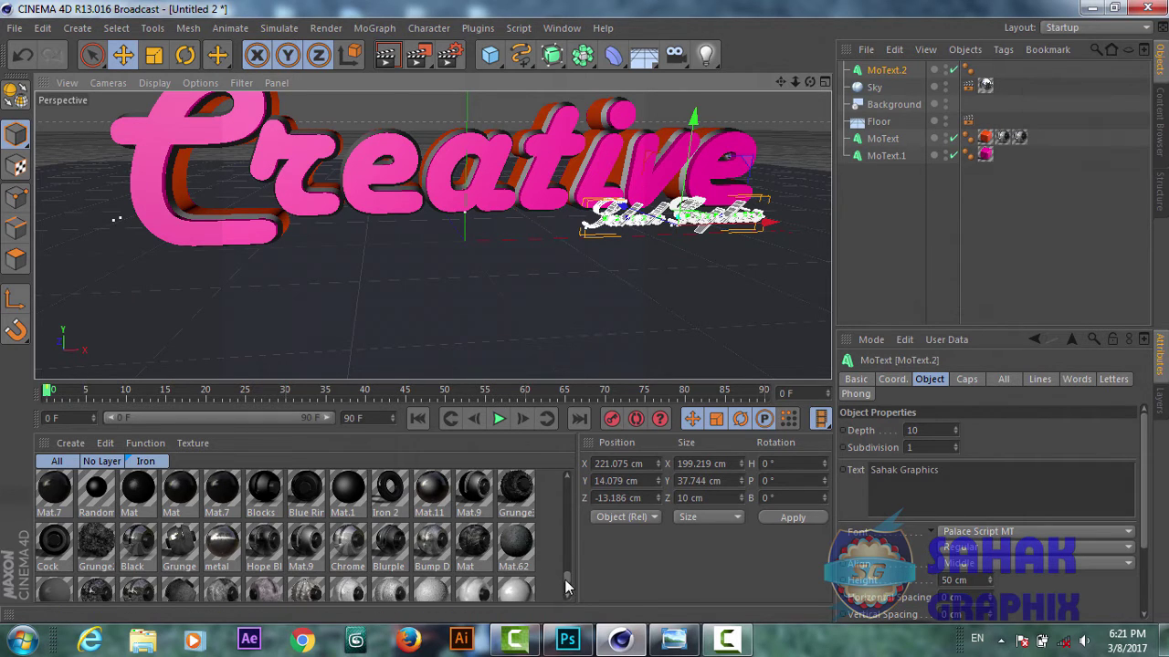
{"action": "left_click_drag", "start_coordinate": [563, 580], "coordinate": [559, 531]}
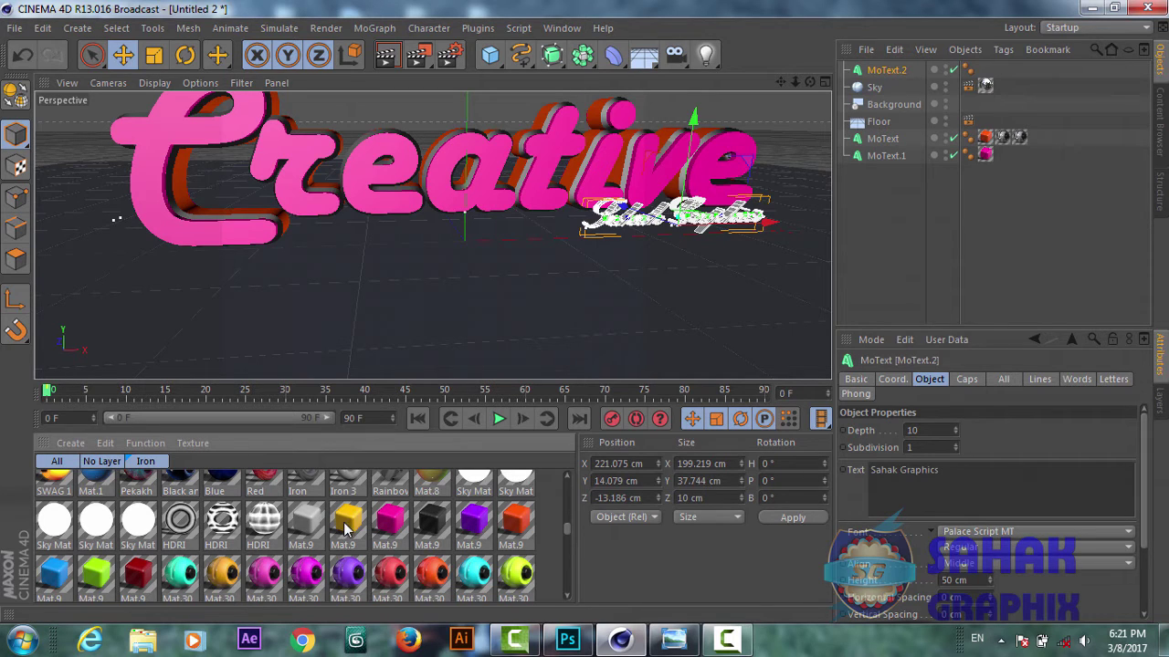
- Drop the yellow Mat.9 material onto the MoText.2 'Sahak Graphics' subtitle and inspect it from new angles
{"action": "left_click_drag", "start_coordinate": [384, 508], "coordinate": [697, 225]}
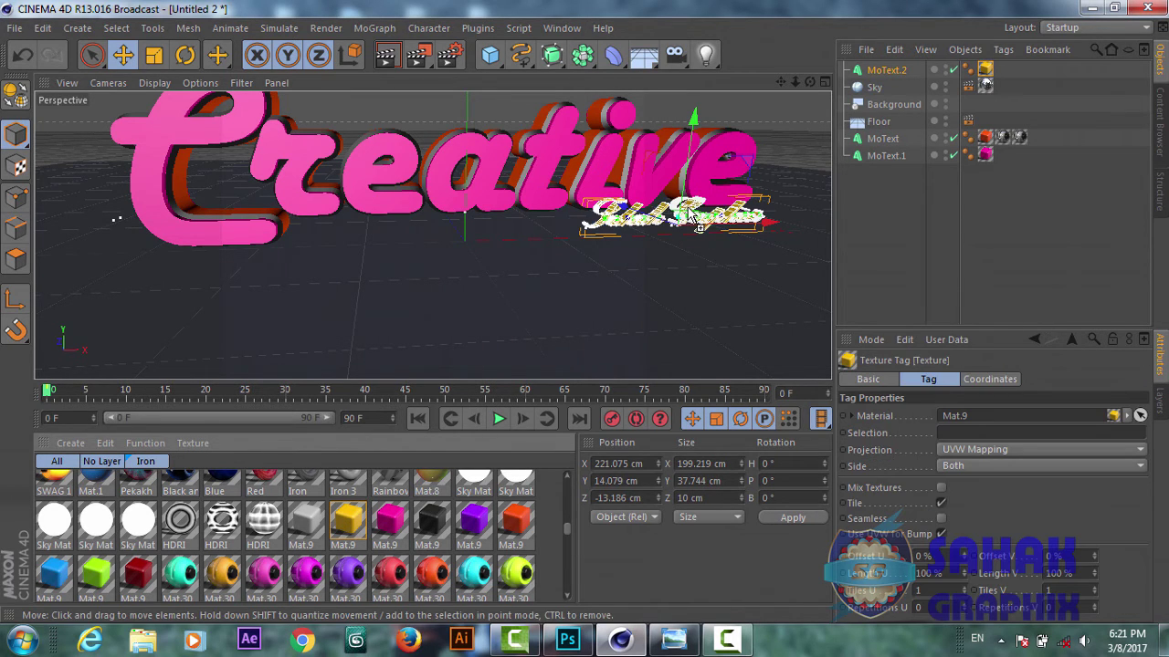
{"action": "left_click_drag", "start_coordinate": [807, 79], "coordinate": [432, 234]}
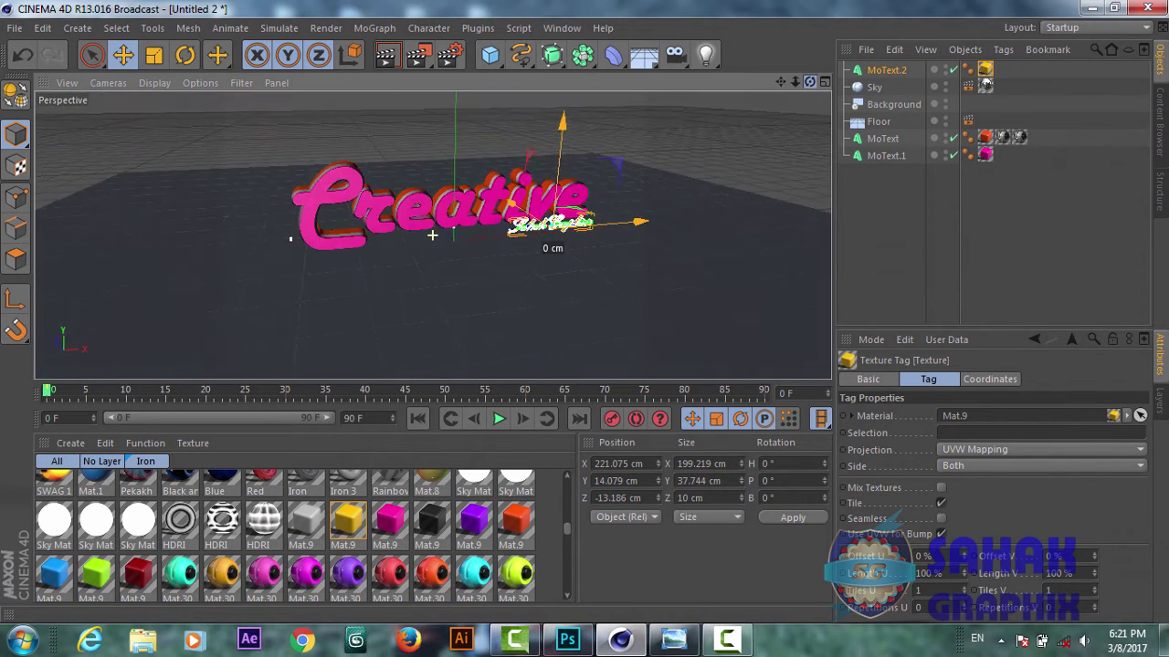
{"action": "left_click_drag", "start_coordinate": [794, 80], "coordinate": [433, 236]}
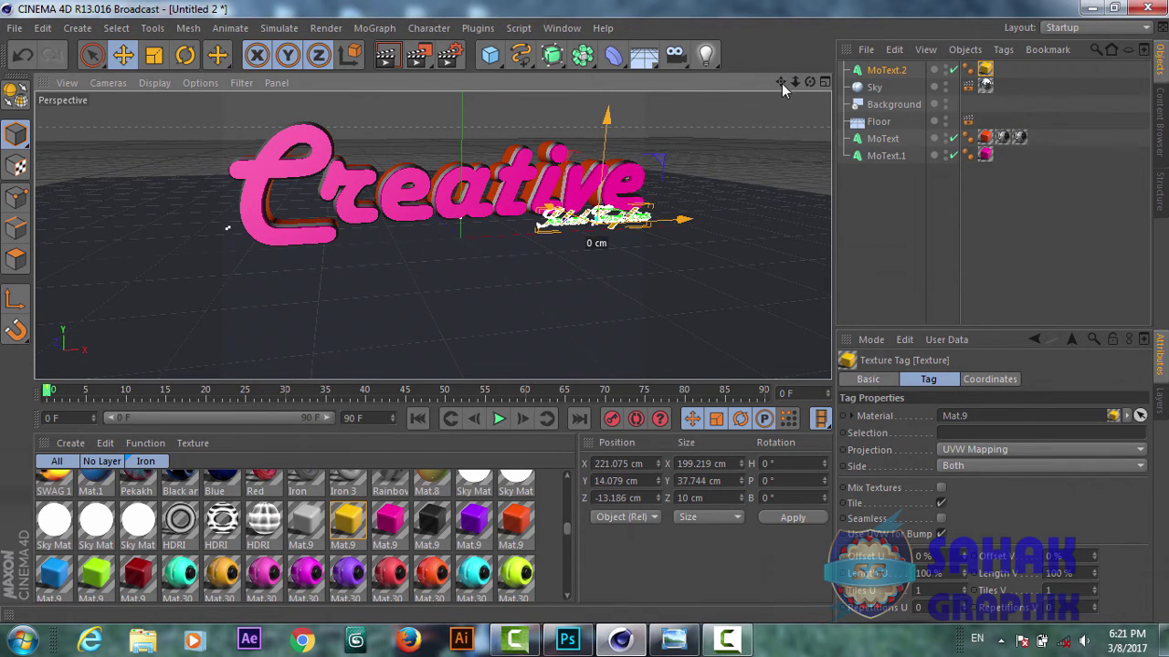
{"action": "left_click_drag", "start_coordinate": [782, 83], "coordinate": [433, 236]}
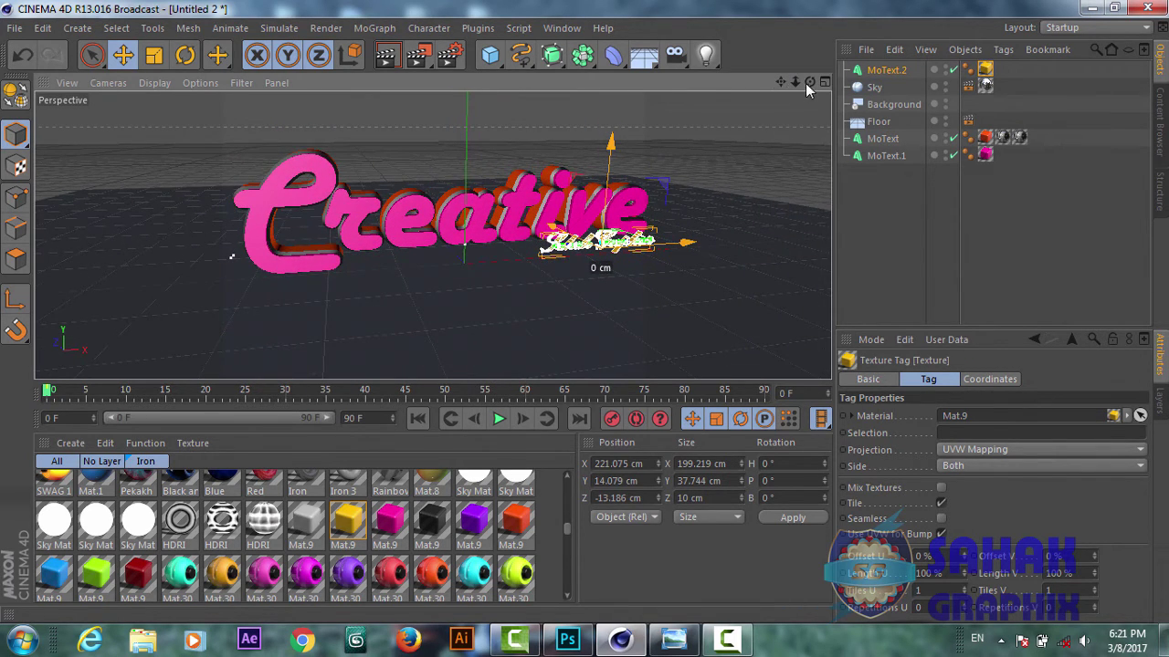
{"action": "left_click_drag", "start_coordinate": [809, 83], "coordinate": [432, 235]}
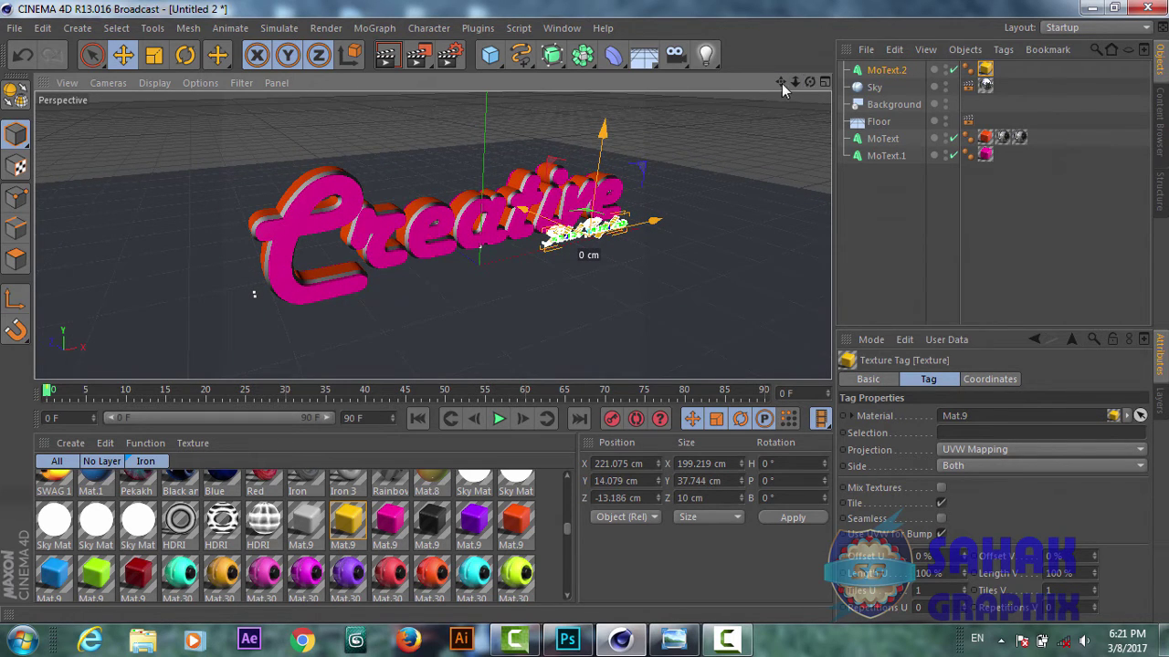
{"action": "left_click_drag", "start_coordinate": [781, 83], "coordinate": [432, 235]}
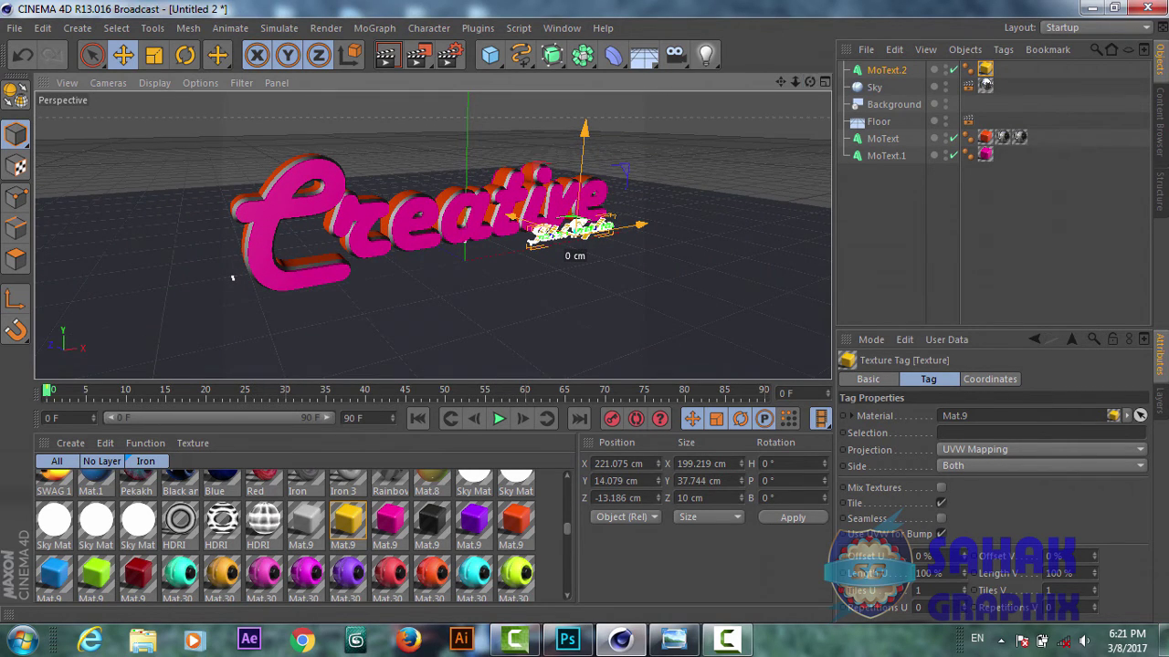
{"action": "left_click", "coordinate": [552, 157]}
- Render the current view, accepting the Texture Error warning, and check the yellow subtitle beneath 'Creative'
{"action": "left_click", "coordinate": [388, 60]}
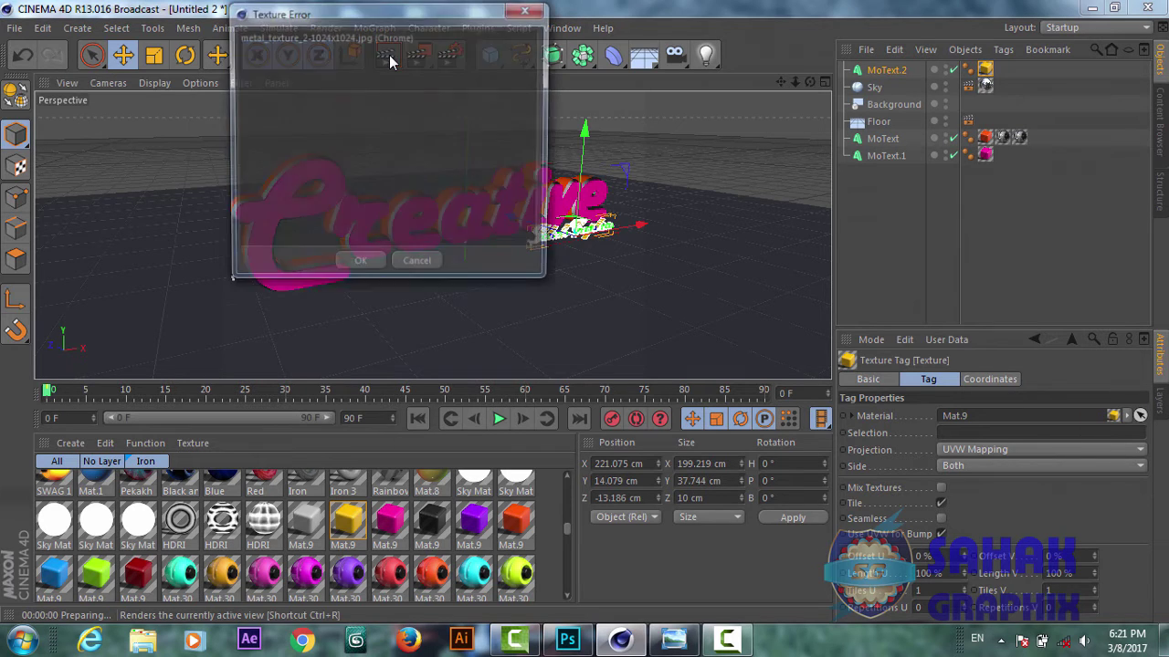
{"action": "left_click", "coordinate": [365, 266]}
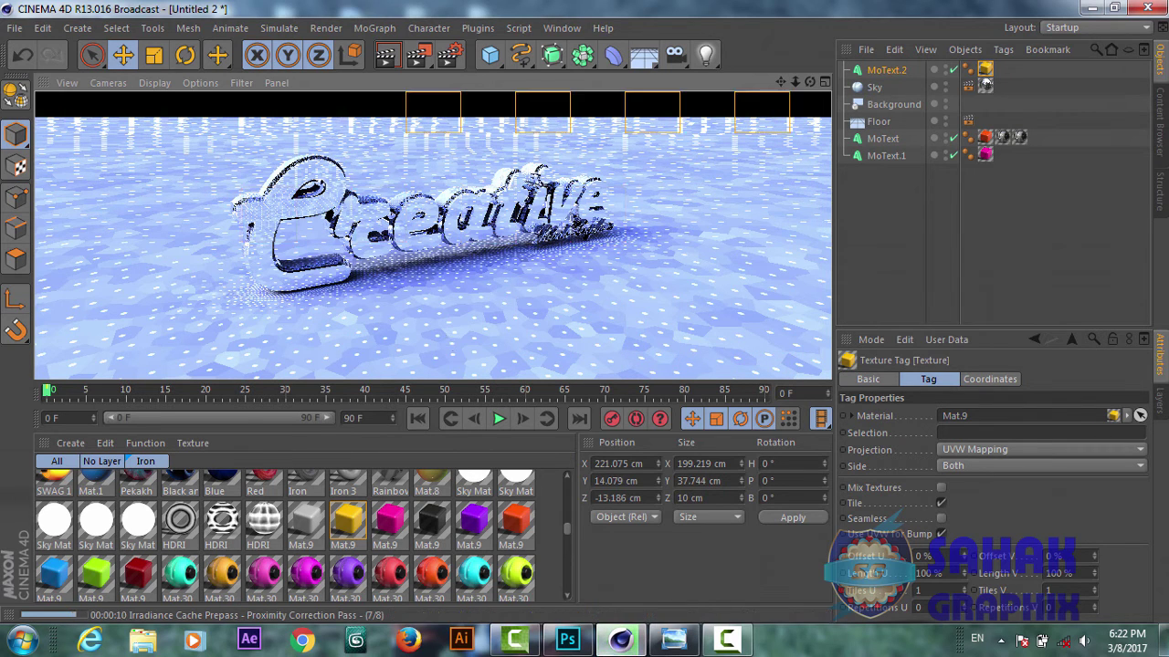
{"action": "left_click", "coordinate": [729, 642]}
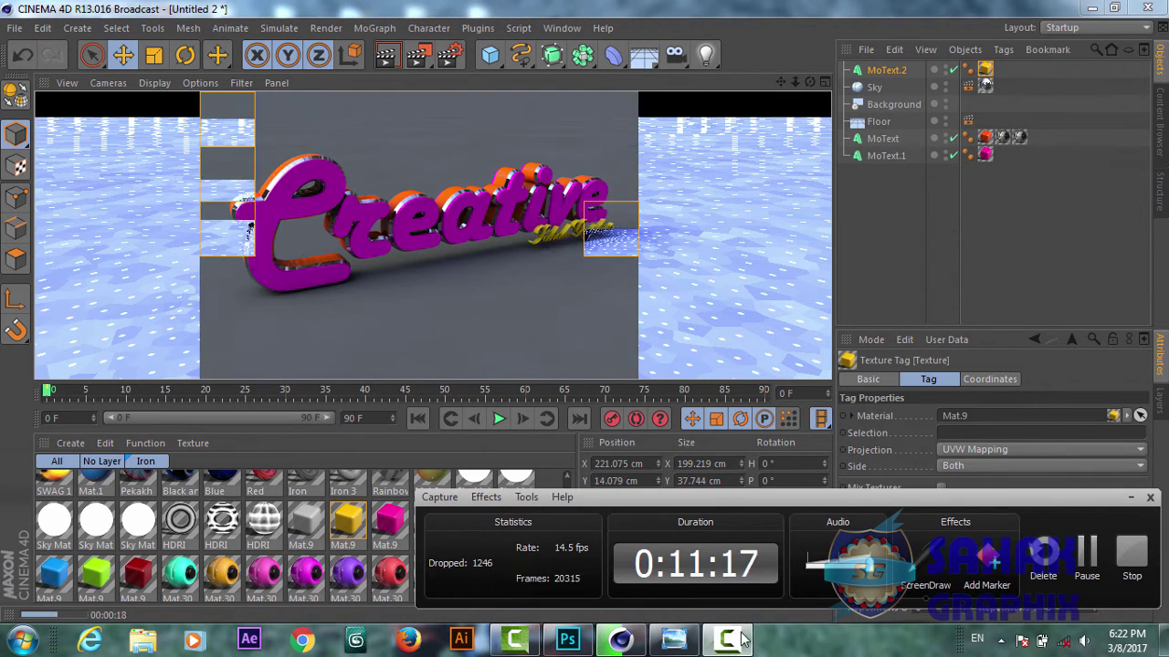
{"action": "left_click", "coordinate": [1129, 499]}
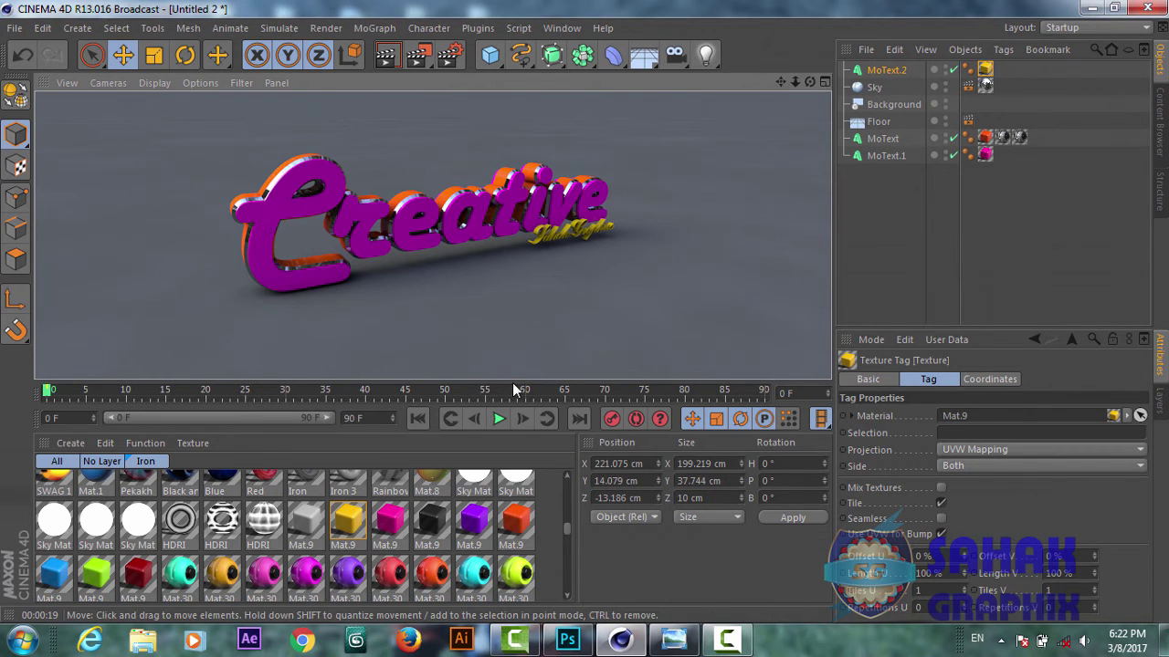
{"action": "left_click_drag", "start_coordinate": [514, 390], "coordinate": [515, 492]}
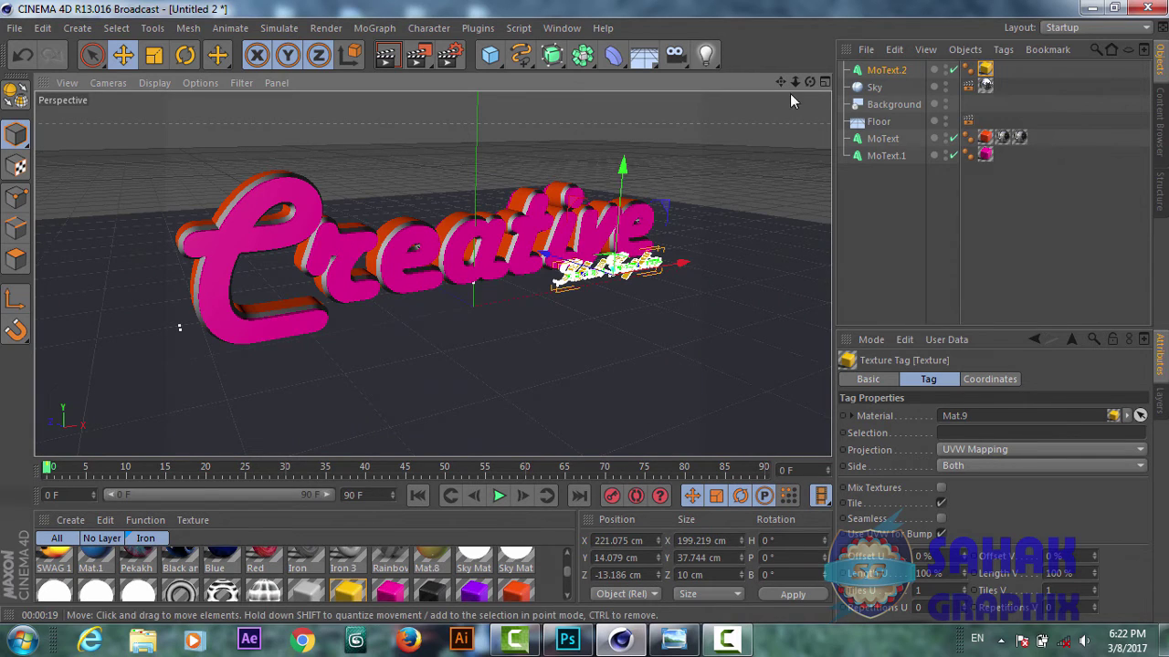
- Re-render the enlarged viewport, dismissing the Texture Error warning, to see the shadowed subtitle on the floor
{"action": "left_click", "coordinate": [391, 57]}
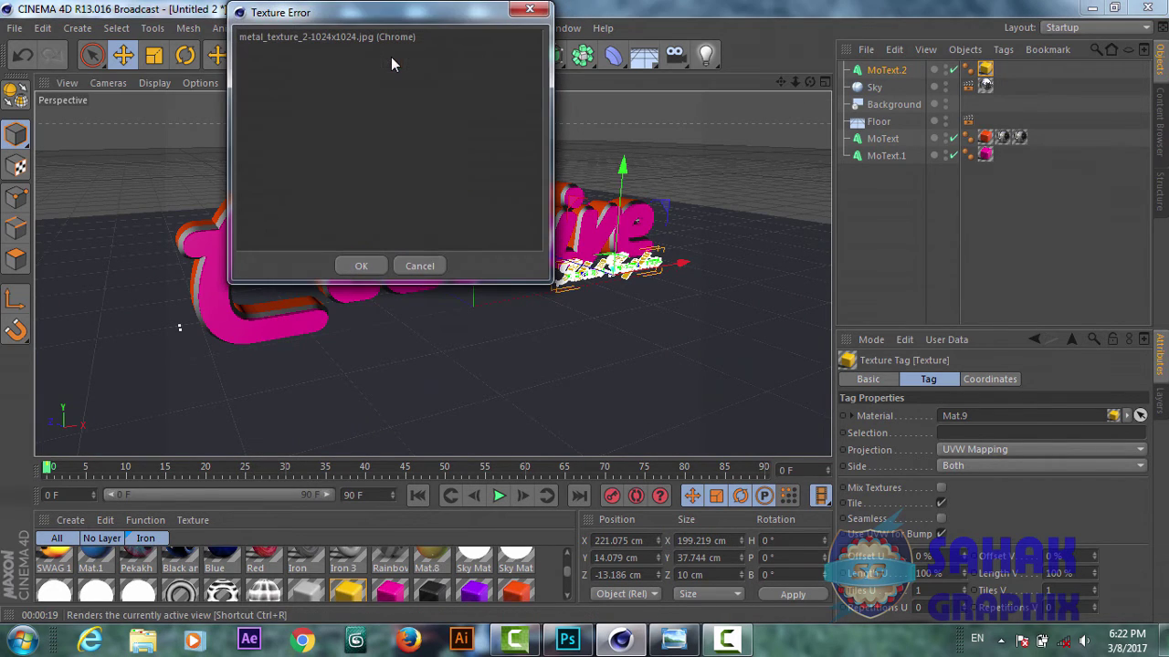
{"action": "left_click", "coordinate": [362, 266]}
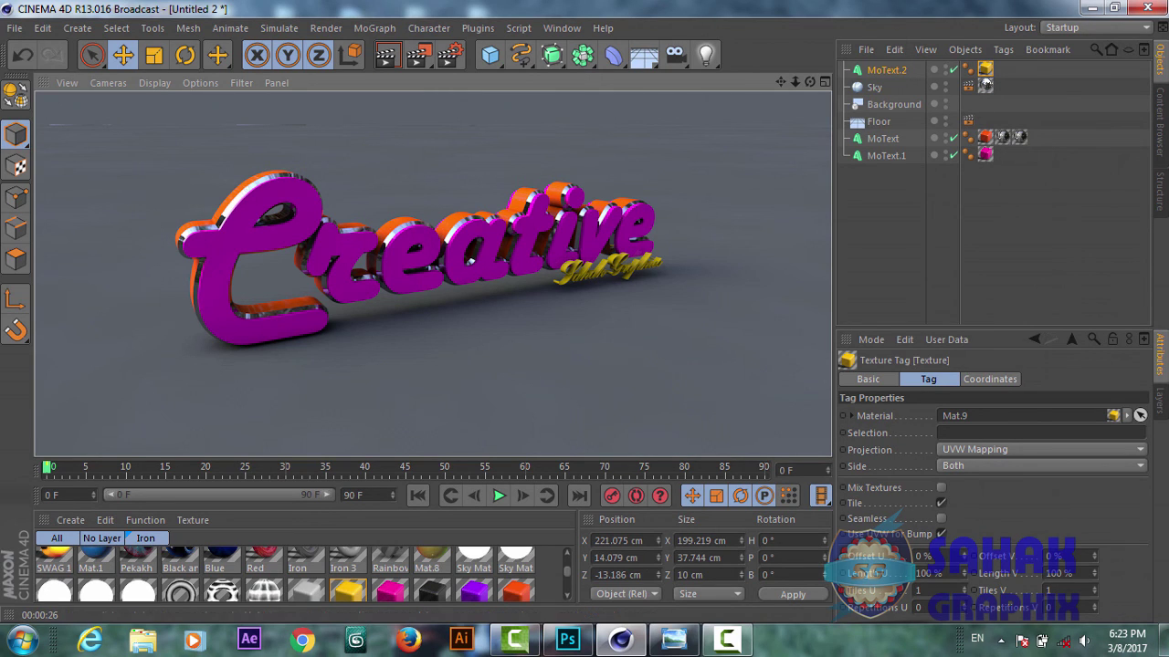
{"action": "mouse_move", "coordinate": [727, 640]}
{"action": "left_click", "coordinate": [744, 645]}
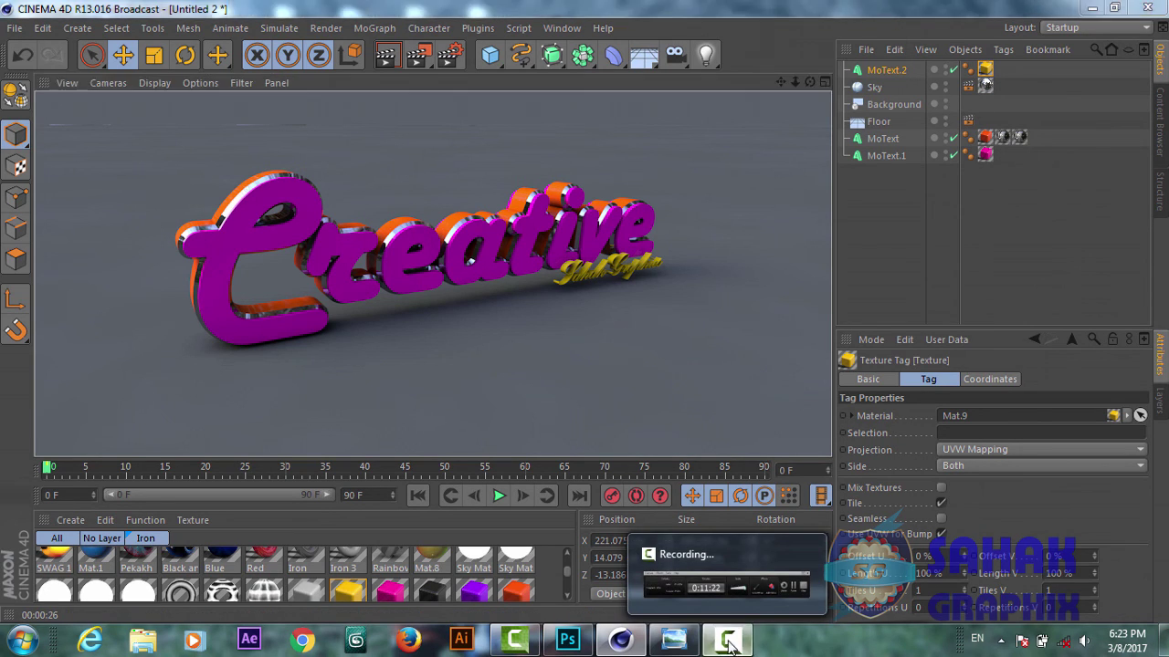